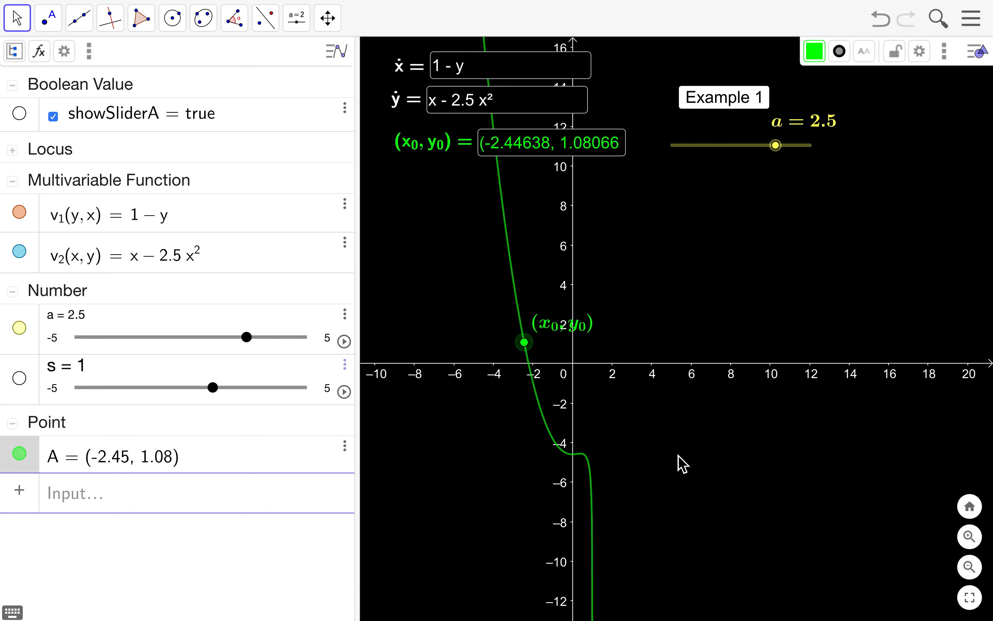
- Define the numbers x_max = 5 and y_max = 5 in the algebra list
left_click(277, 501)
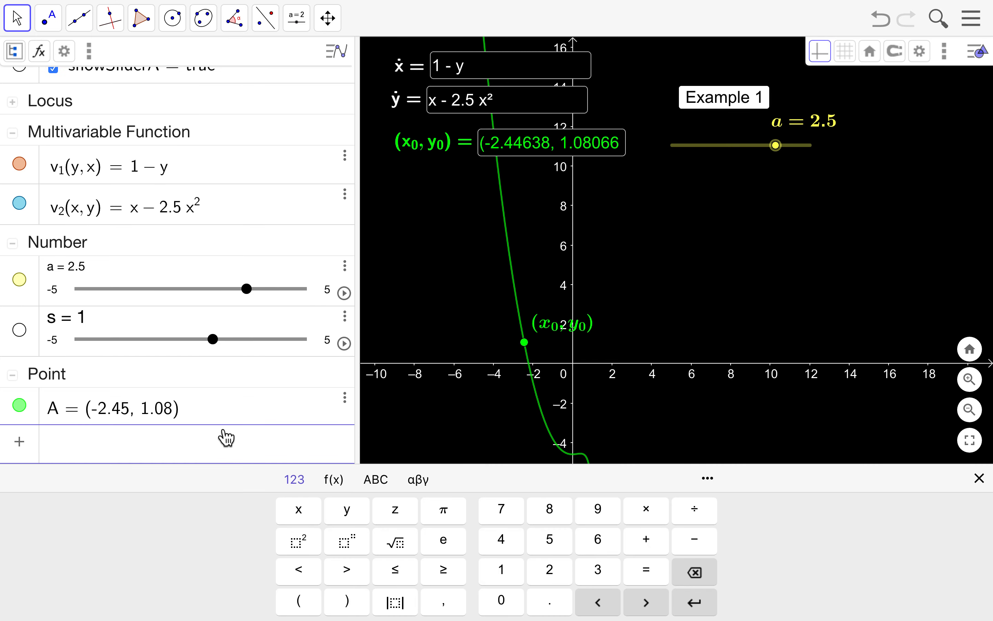
type("x_max ")
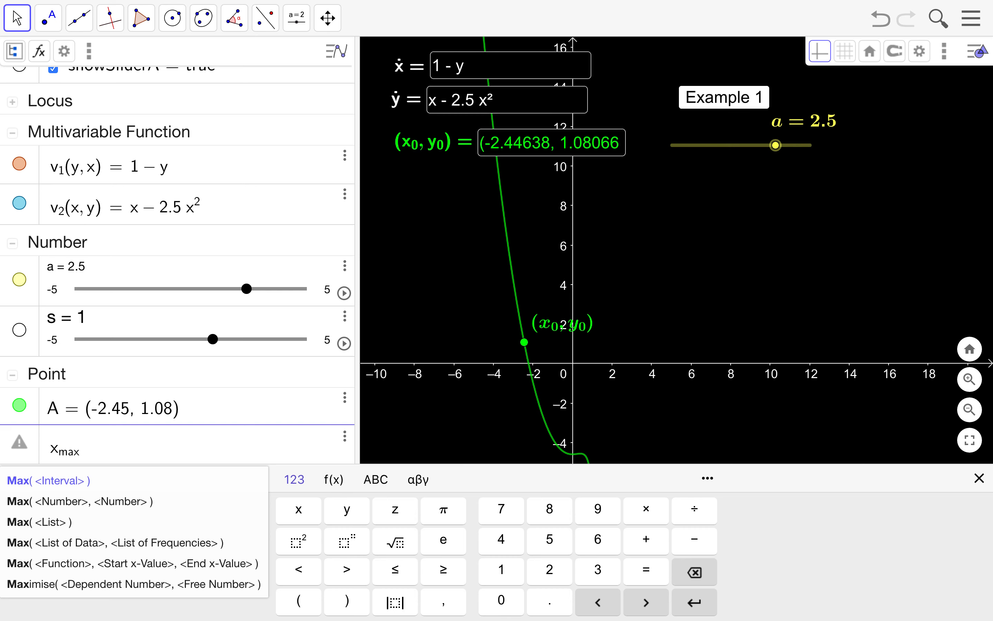
type("= 5")
key("Return")
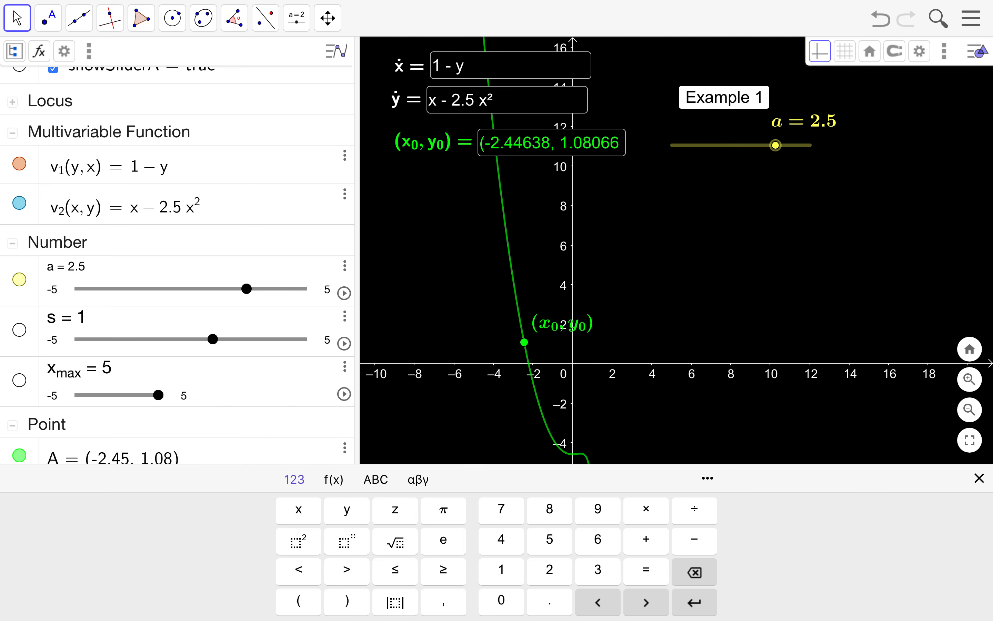
type("x")
key("BackSpace")
type("y")
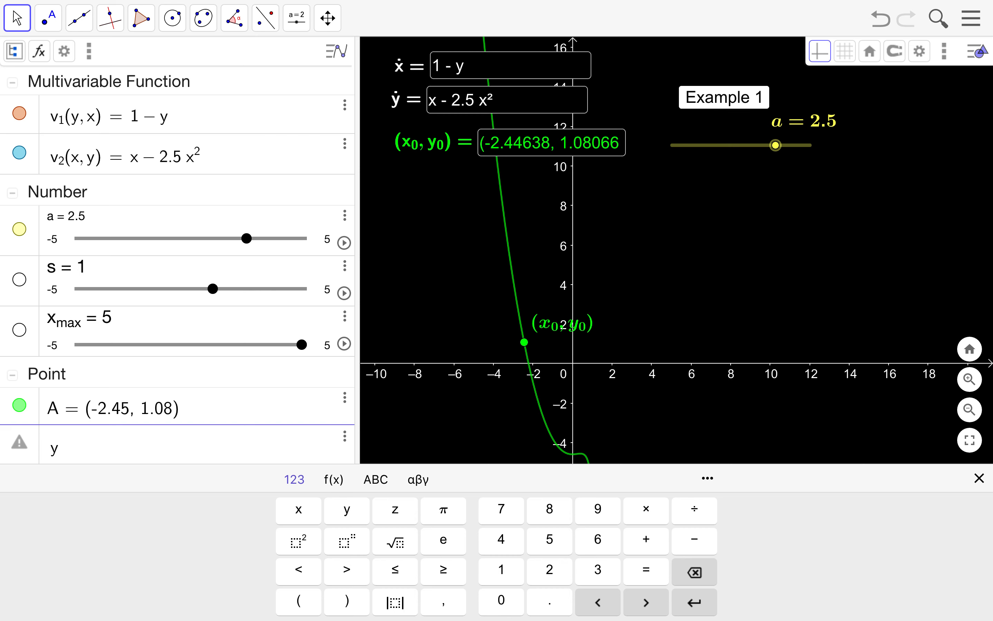
type("_max = 5")
key("Return")
- Define x_min as the negative of x_max with the expression x_min = -x_max
type("x")
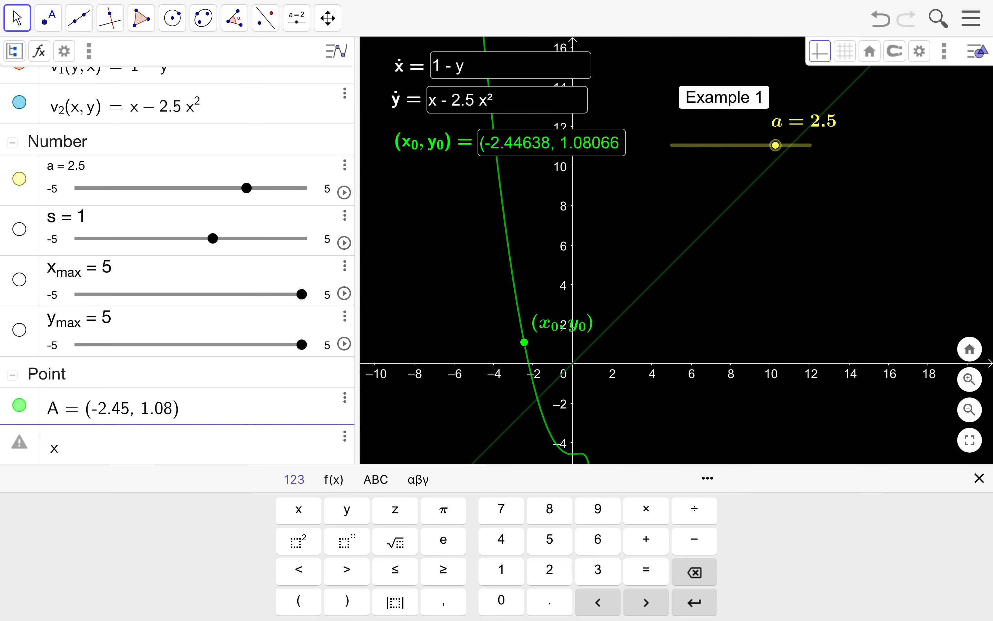
type("_min")
type("=-x_max")
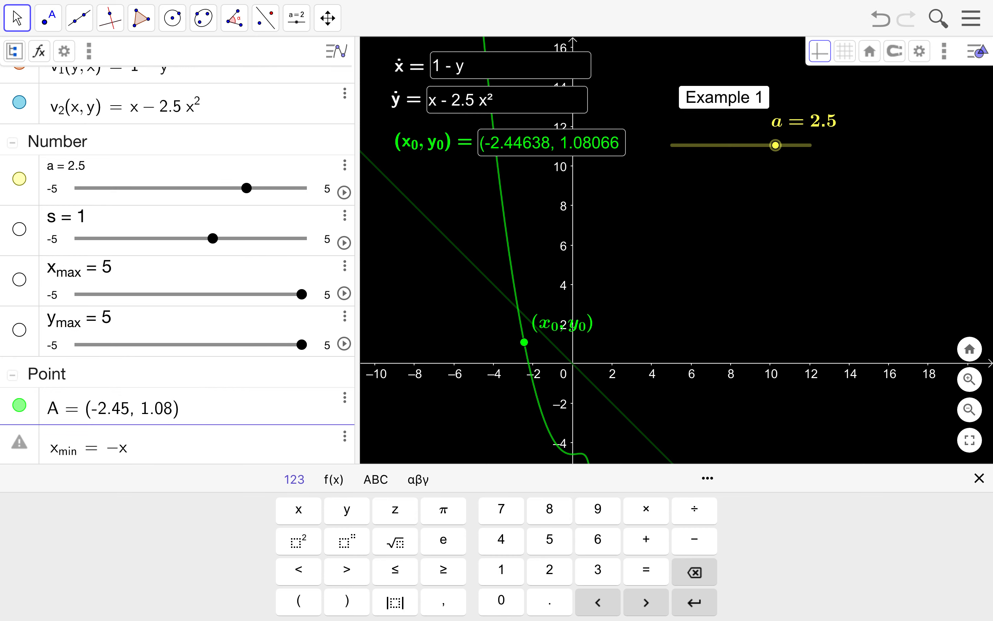
key("Return")
key("BackSpace")
key("BackSpace")
key("BackSpace")
key("BackSpace")
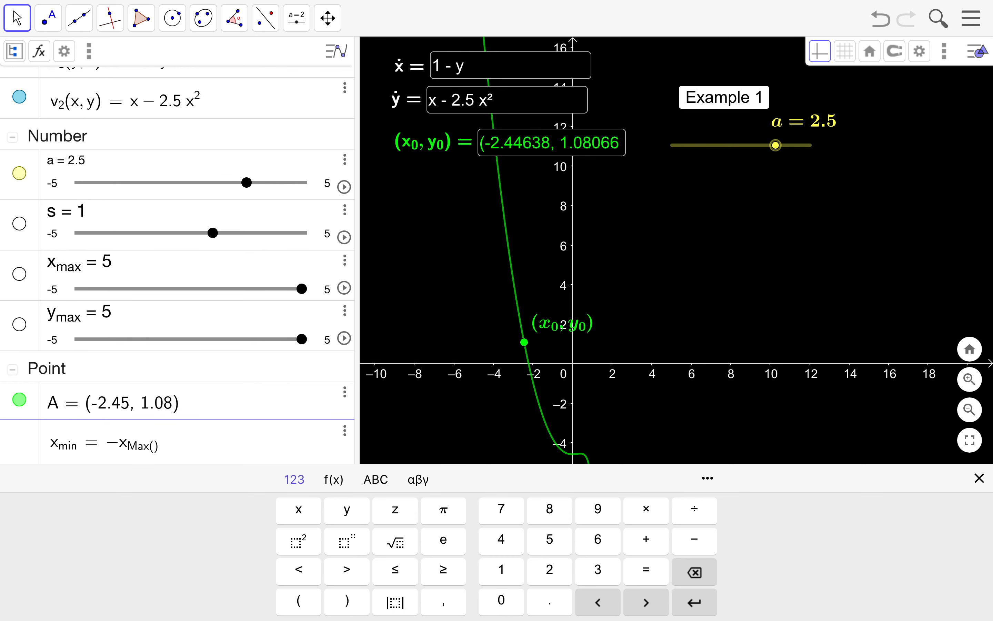
key("BackSpace")
type("max")
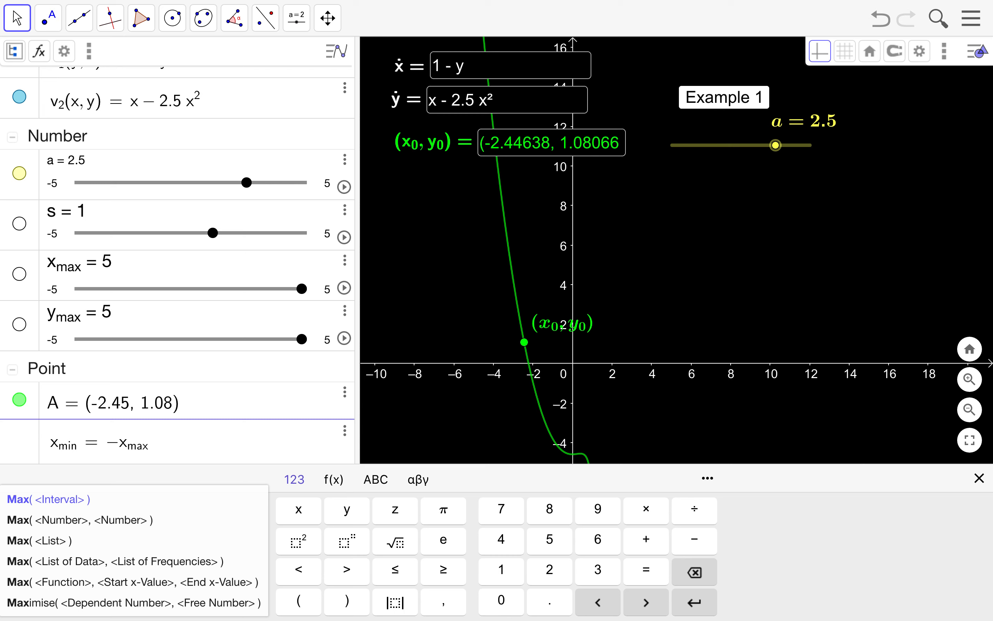
key("Return")
key("BackSpace")
key("BackSpace")
key("BackSpace")
key("BackSpace")
key("BackSpace")
key("BackSpace")
key("BackSpace")
key("BackSpace")
key("BackSpace")
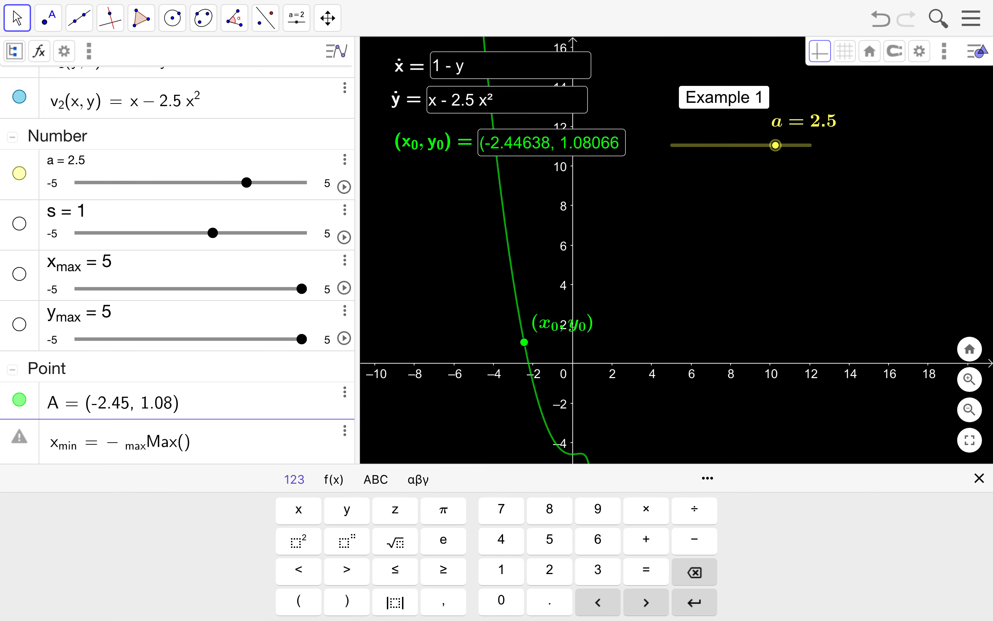
type("-xmax")
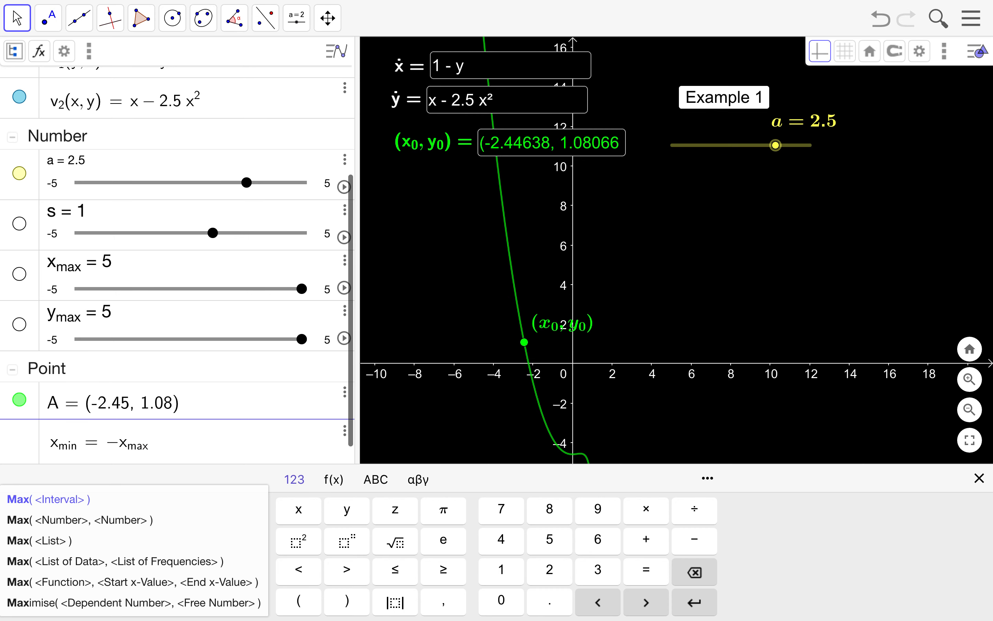
key("Right")
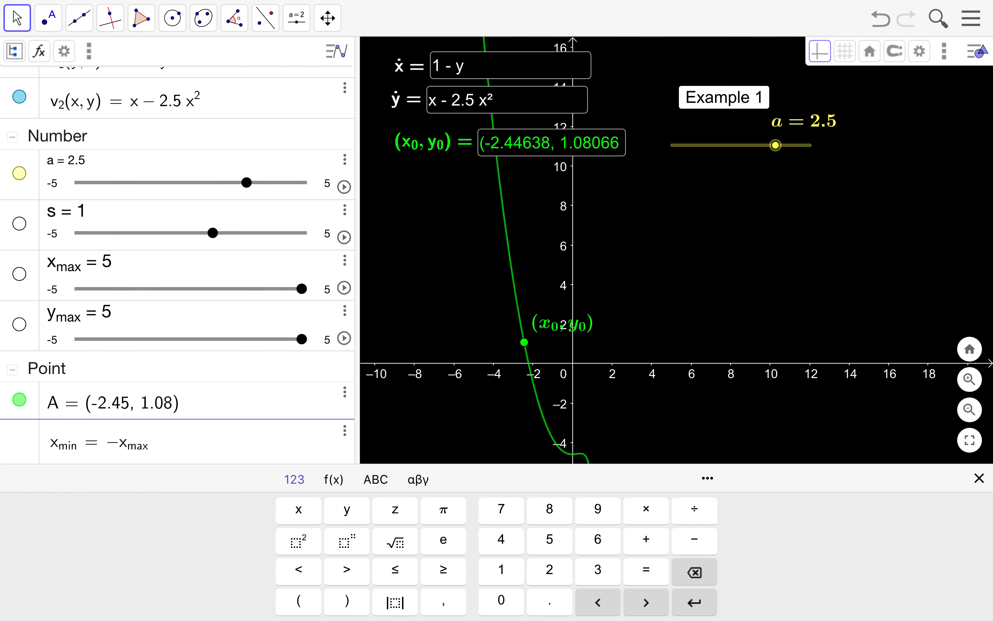
key("Return")
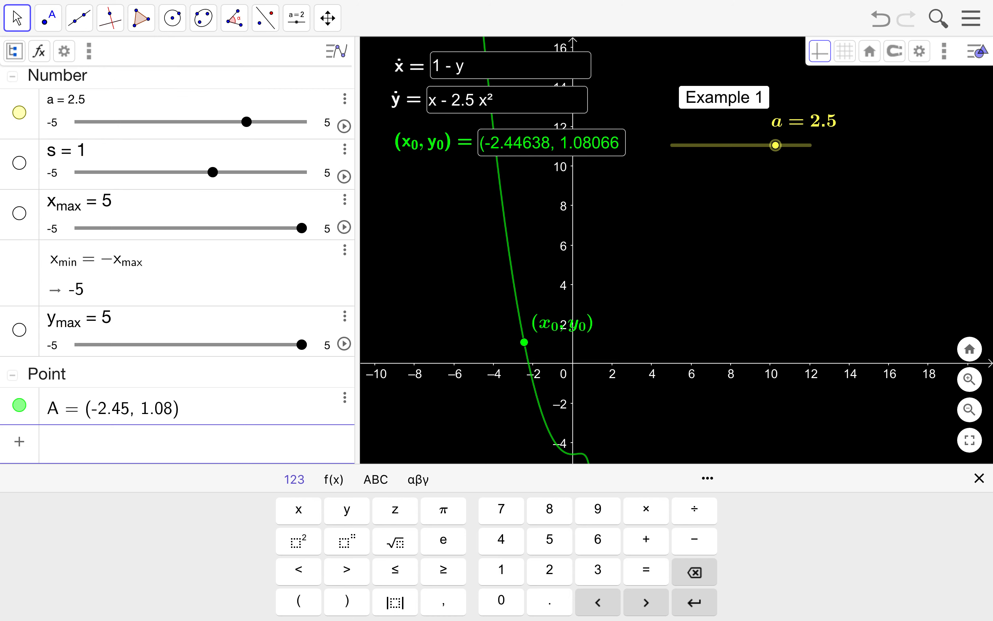
- Define y_min as the negative of y_max with the expression y_min = -y_max
type("y_min")
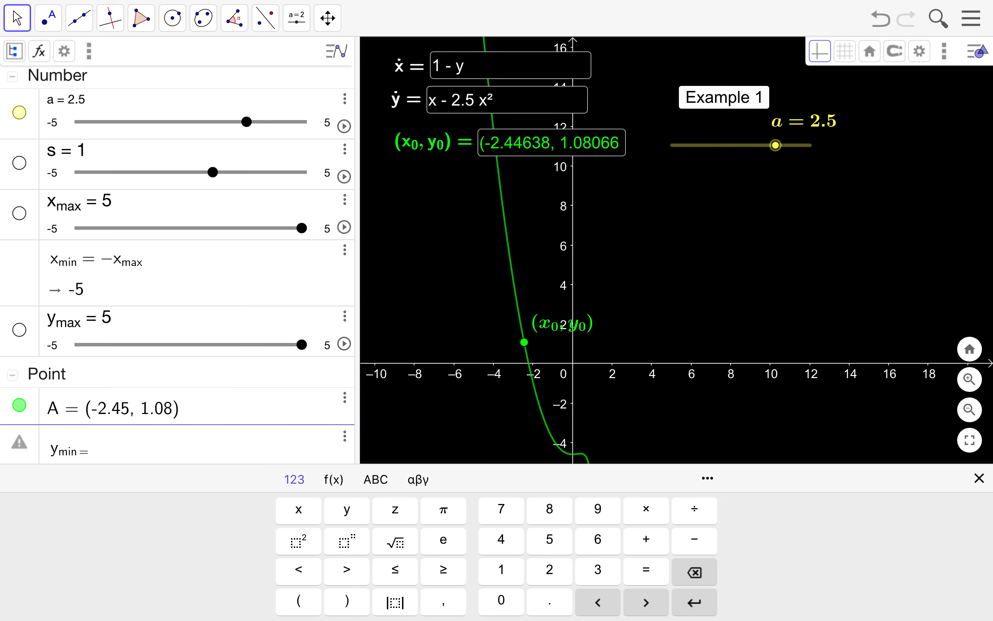
type("=-y_max")
key("Return")
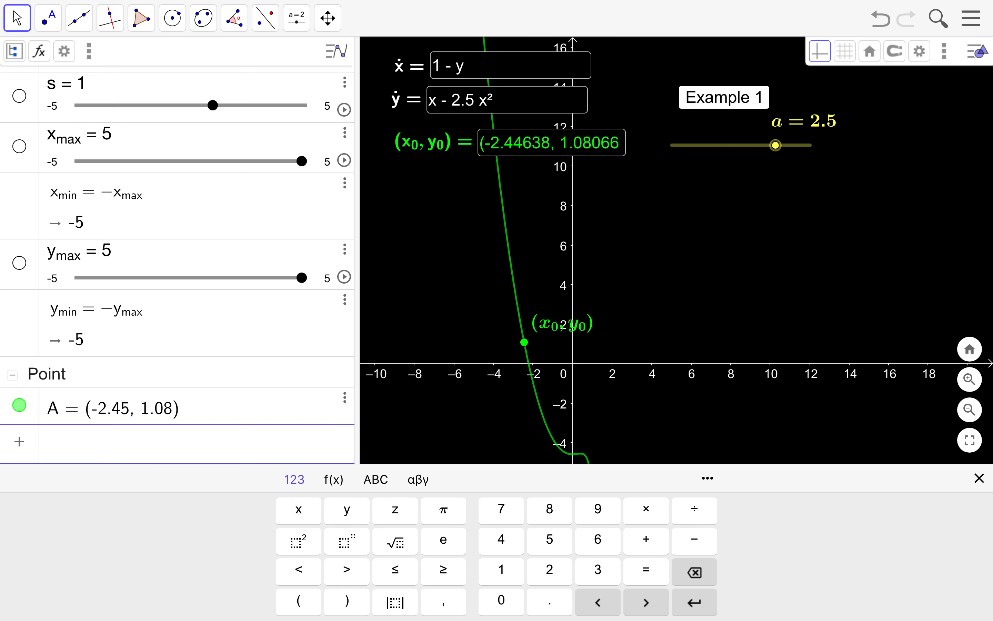
- Define the grid spacing as the number dx = 0.1
type("dx=")
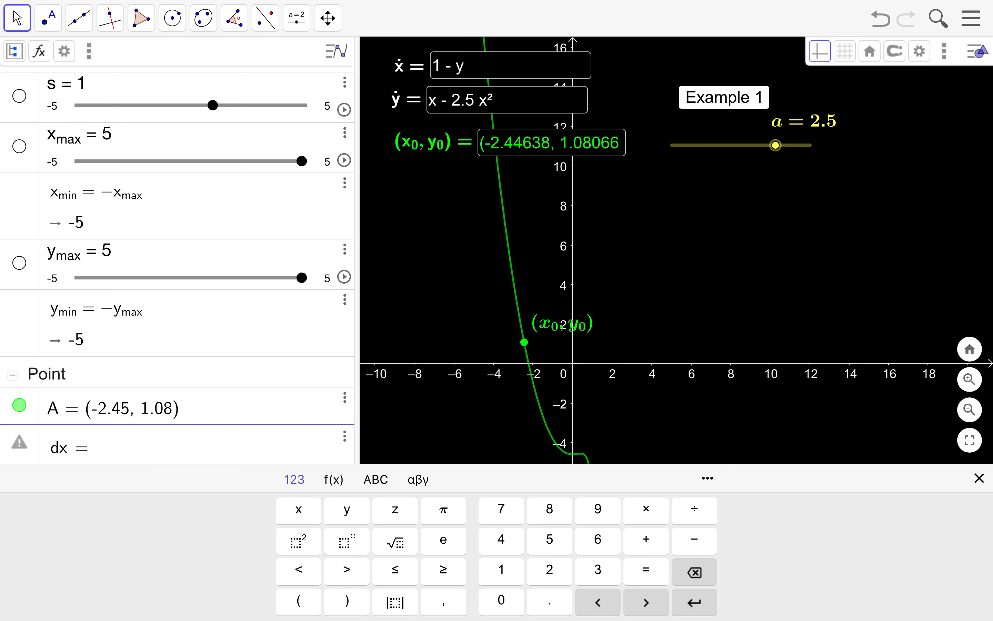
type("0.1")
key("Return")
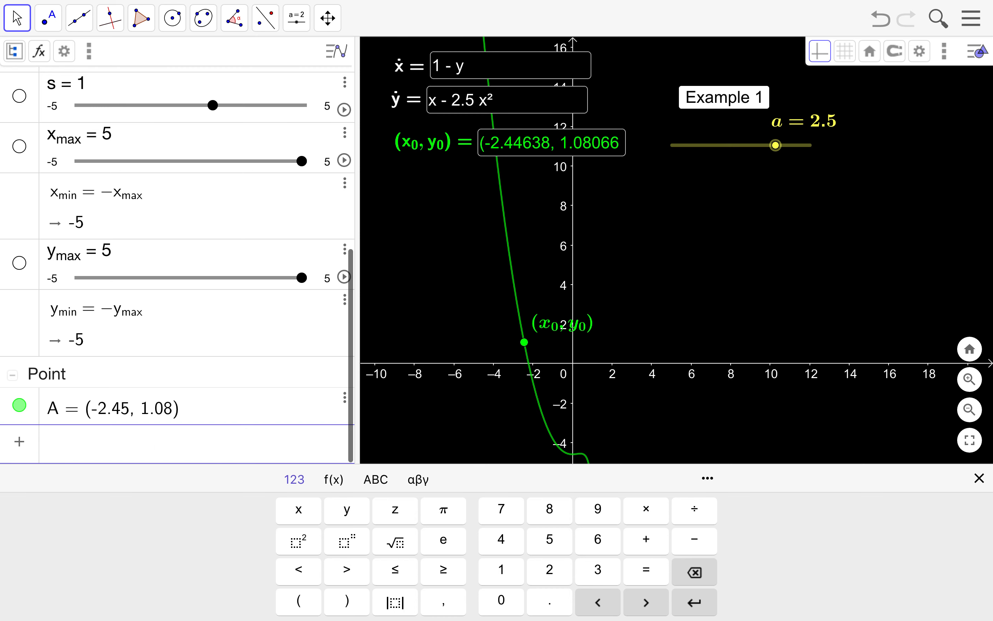
- Set the dx slider's range from 0 to 1 with a step of 0.01
scroll(126, 270, "up", 5)
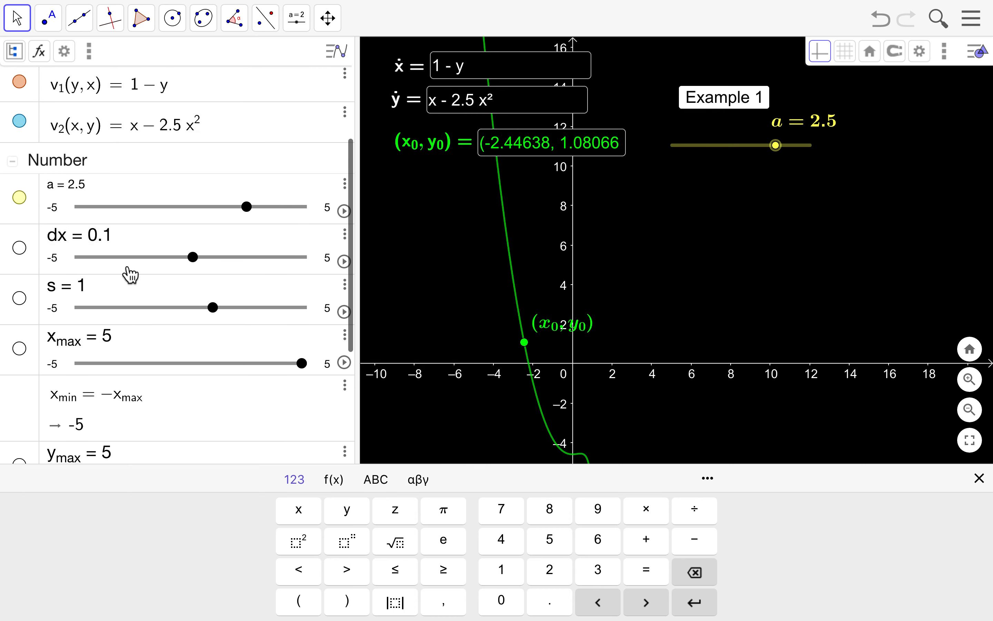
left_click(52, 271)
key("BackSpace")
key("BackSpace")
type("0")
key("Tab")
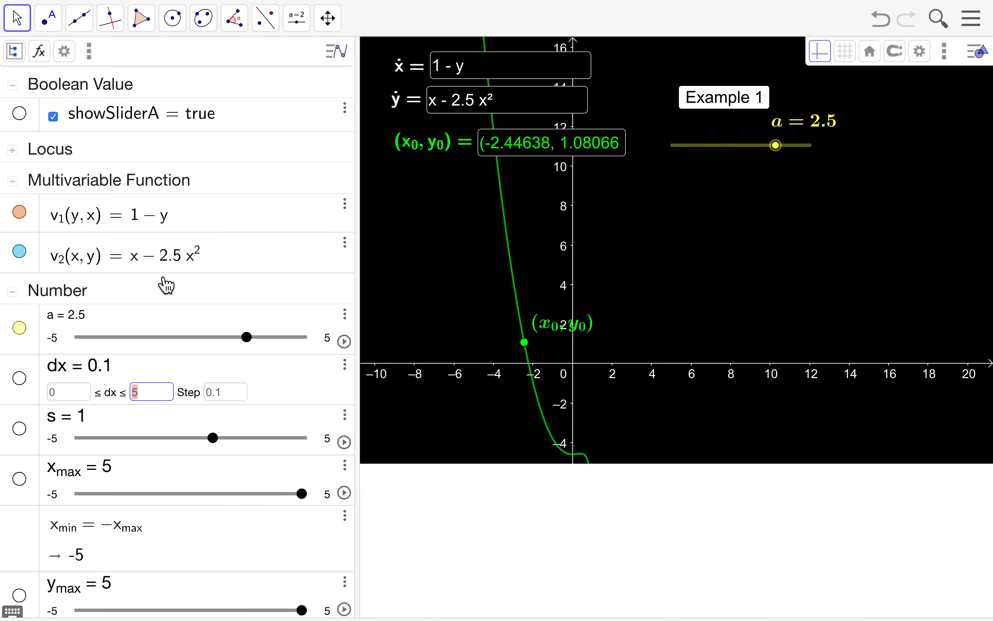
scroll(136, 325, "up", 5)
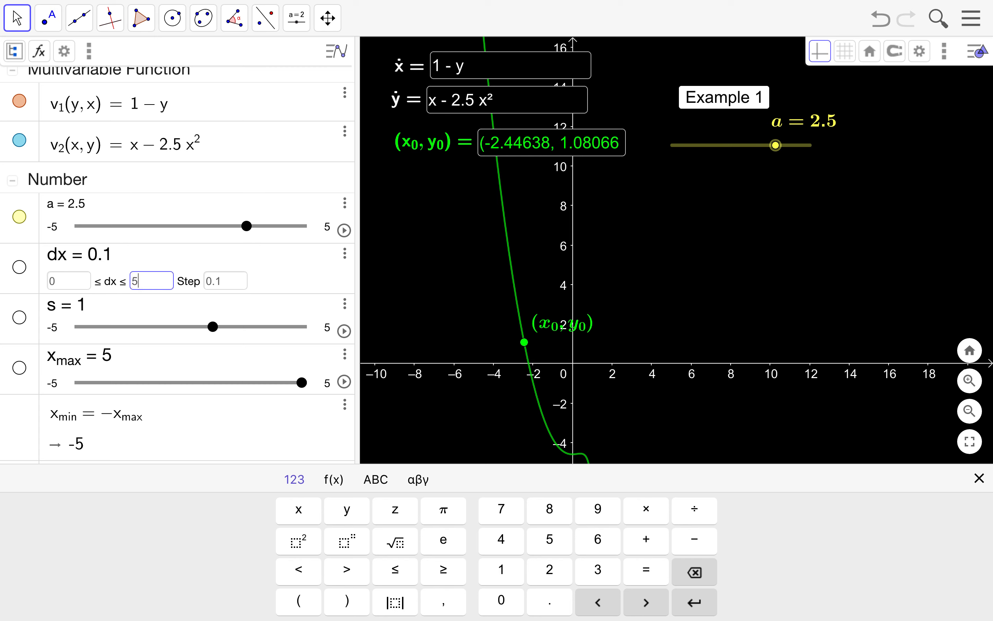
type("1")
left_click(234, 283)
key("Left")
type("0")
key("Return")
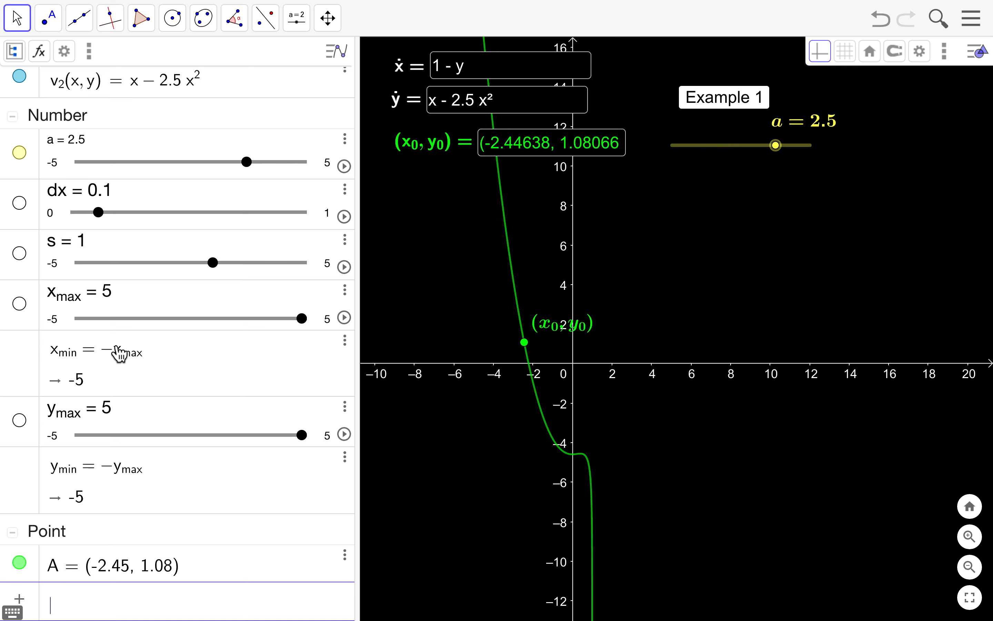
- Set the s slider's range from 0 to 1 with a step of 0.01
left_click(63, 271)
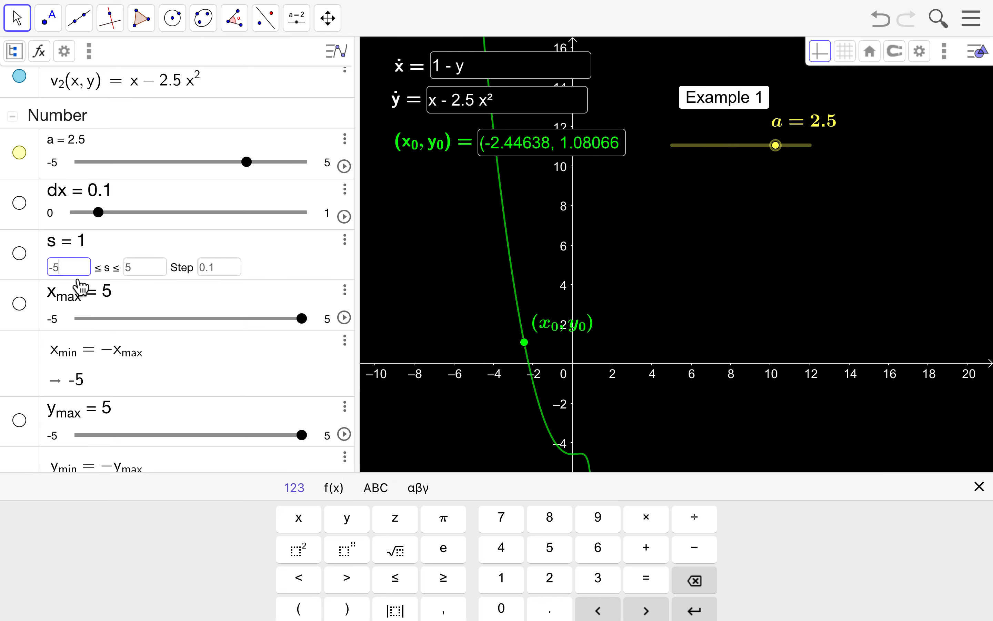
key("BackSpace")
key("BackSpace")
type("0")
left_click(143, 110)
key("BackSpace")
type("1")
left_click(207, 113)
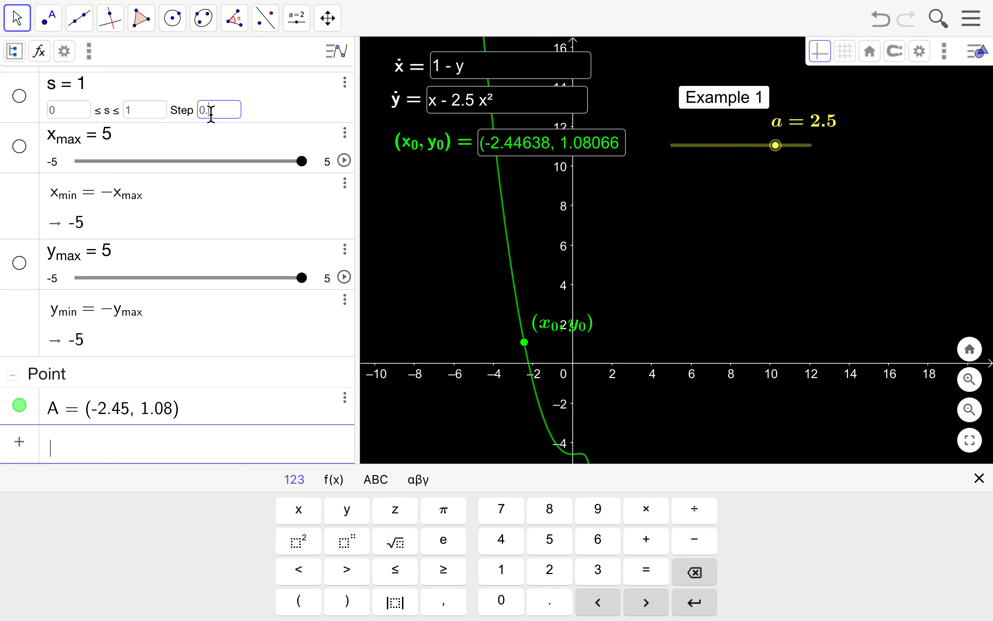
type("0")
left_click(178, 172)
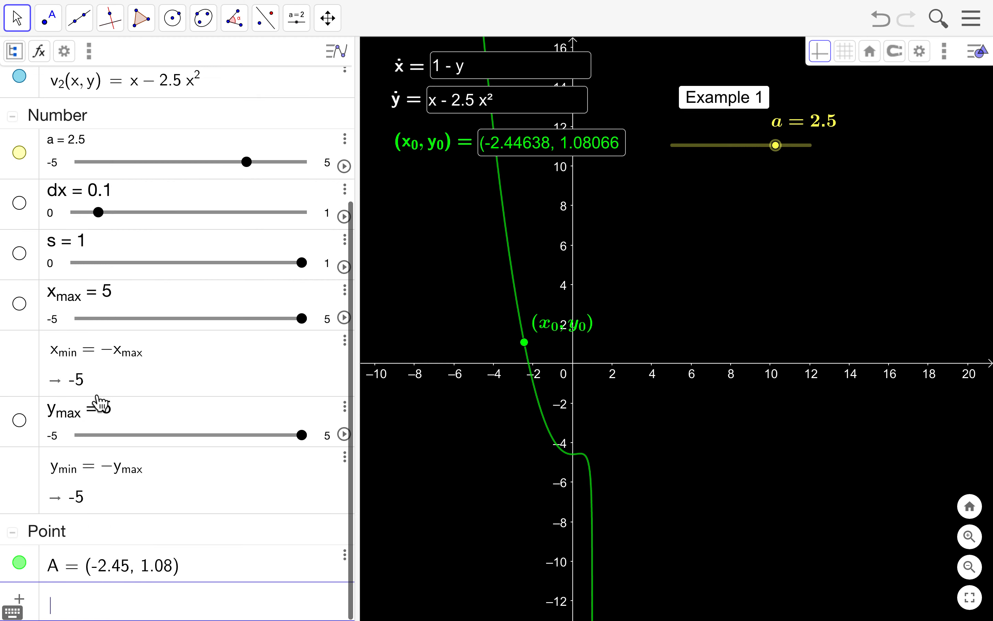
- Begin a new expression with one Sequence command nested as the first argument of another, followed by a comma
left_click(99, 606)
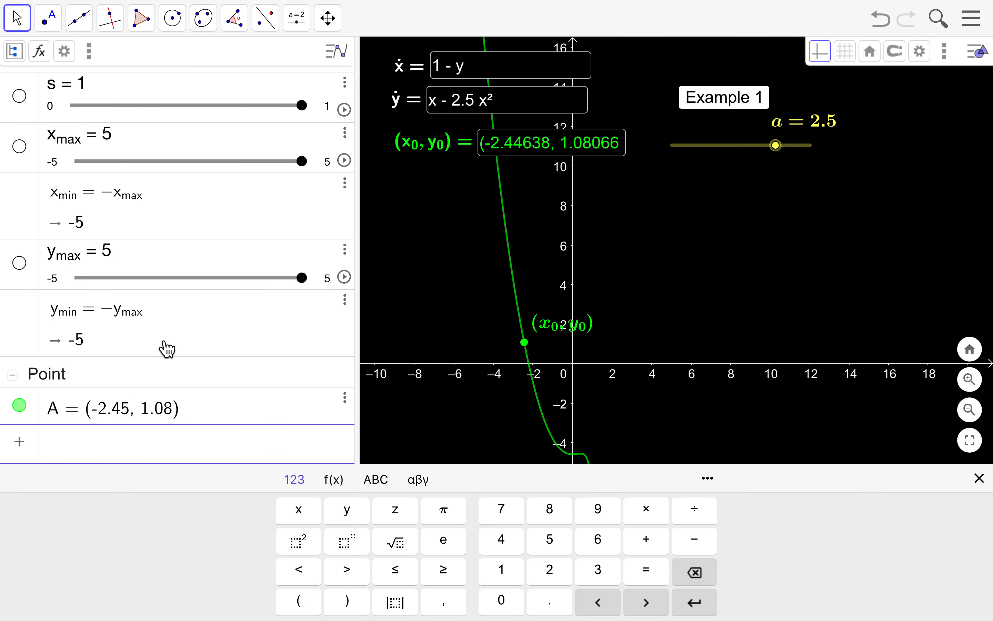
type("Sequ")
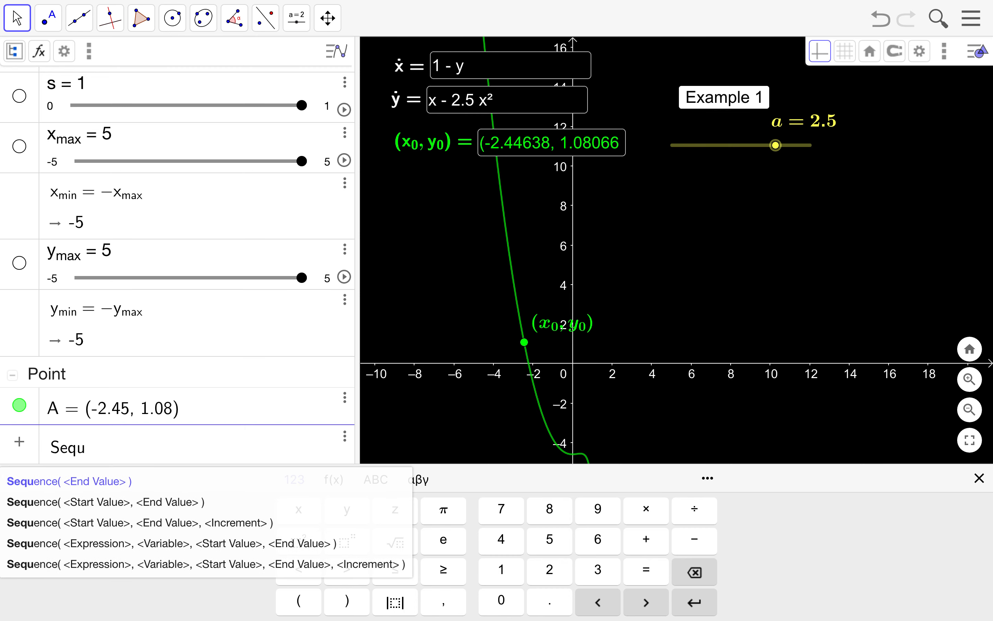
type("nce")
key("BackSpace")
key("BackSpace")
key("BackSpace")
key("BackSpace")
type("e")
key("BackSpace")
type("uence(Sequen")
key("BackSpace")
type("ence")
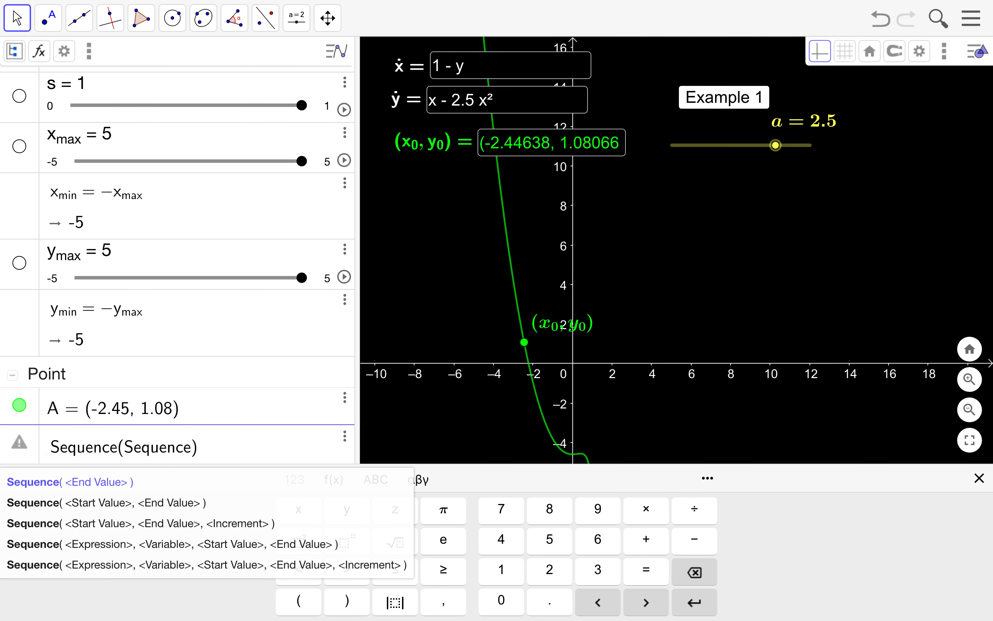
type("s(")
key("Left")
key("BackSpace")
key("Right")
key("Right")
type(",")
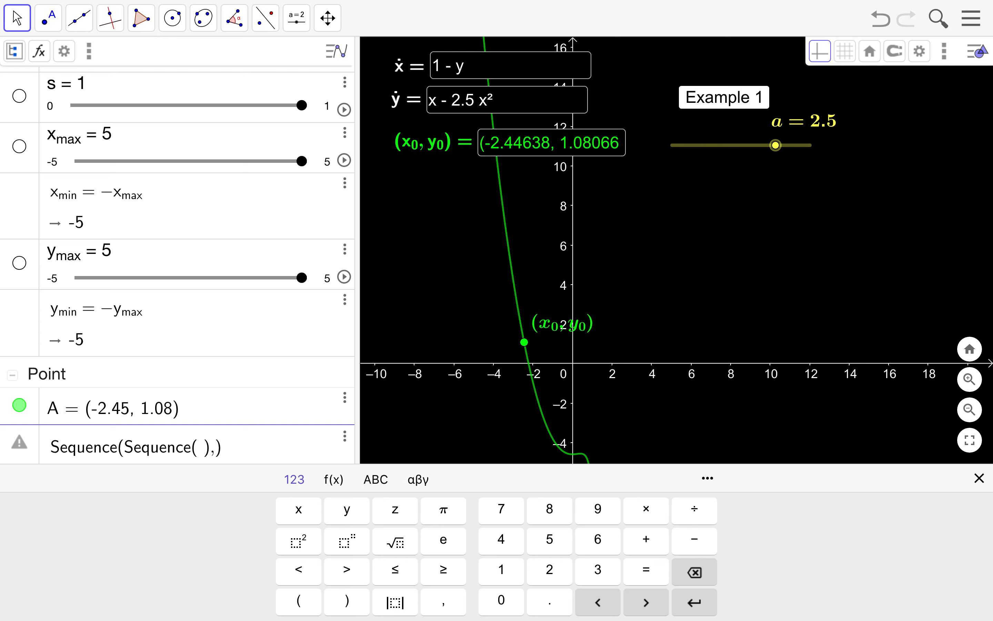
- Complete the outer Sequence with the variable Y, start y_min, end y_max and increment dx
type("Y,")
type("-")
key("BackSpace")
type("y_min")
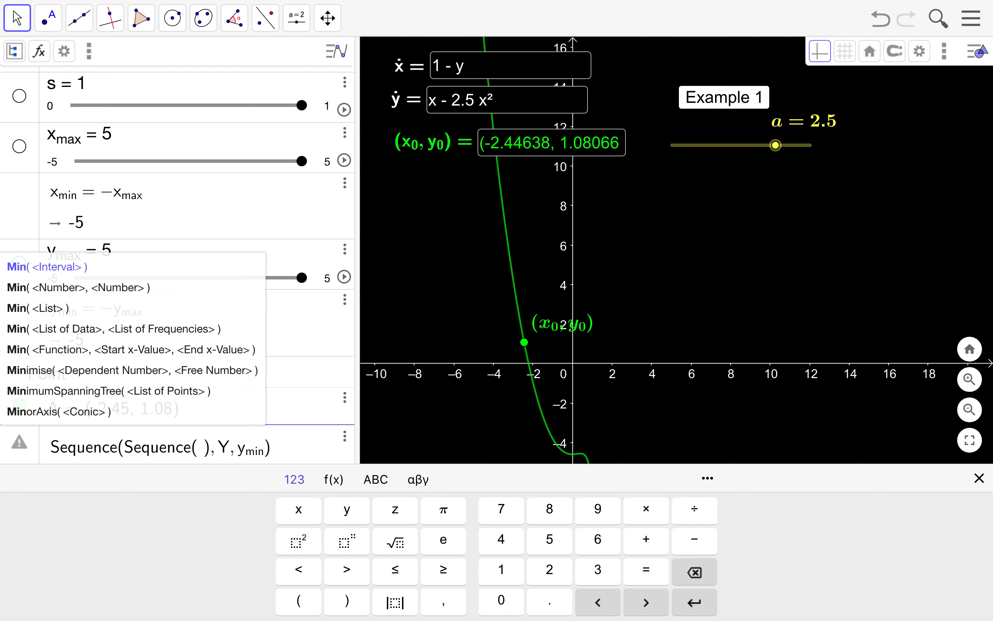
type(", ")
type("y_max")
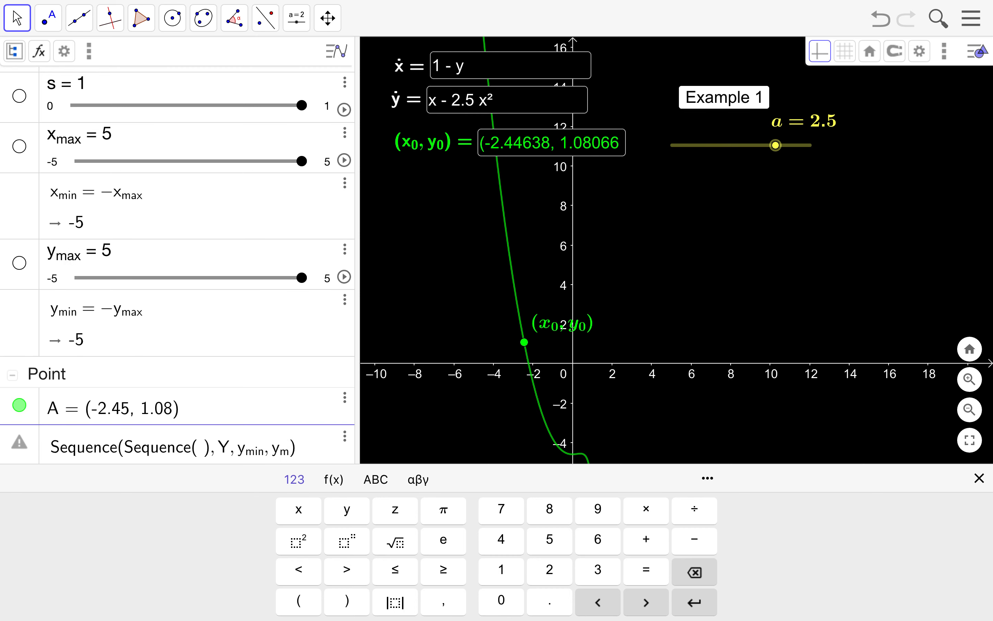
type(", dx")
- Give the inner Sequence the variable X, start x_min, end x_max and increment dx, leaving its expression argument empty
key("Left")
key("Left")
key("Left")
key("Left")
key("Left")
key("Left")
key("Left")
key("Left")
key("Left")
key("Left")
key("Left")
key("Left")
key("Left")
key("Left")
key("Left")
key("Left")
key("Left")
key("Left")
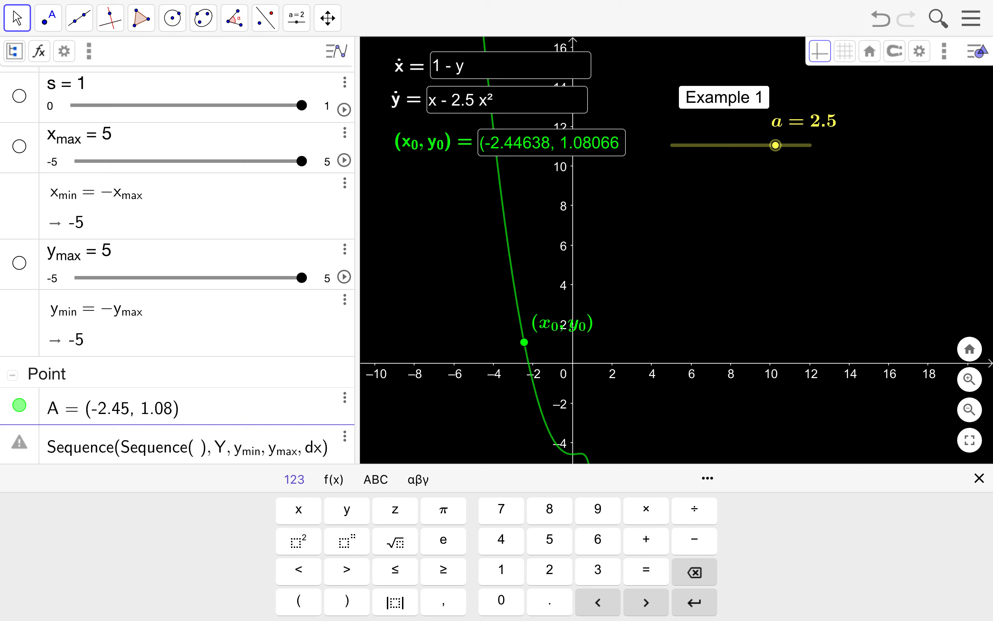
key("Left")
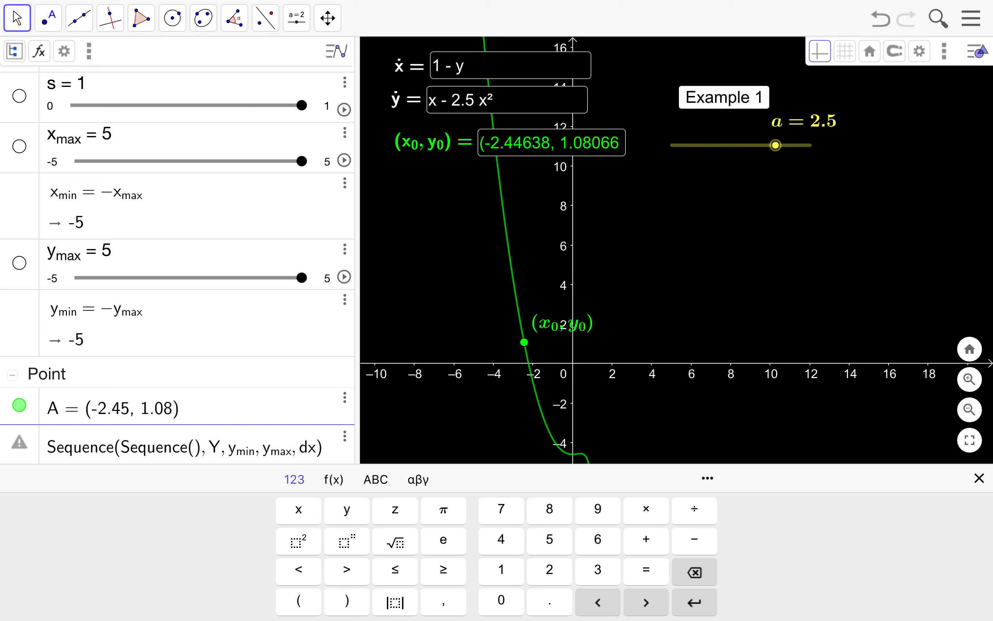
type(",X,")
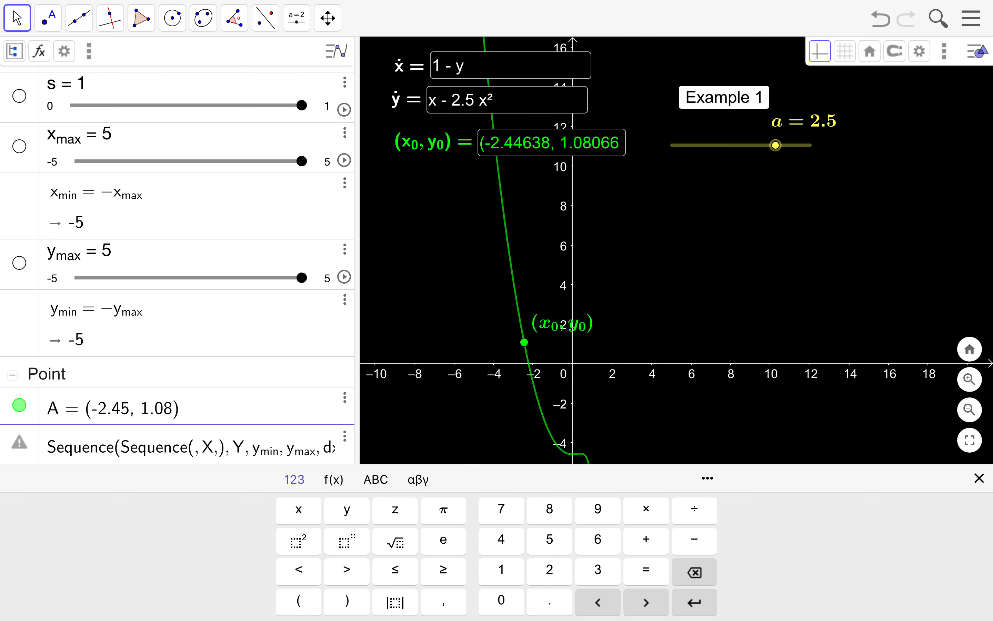
type("x_min,")
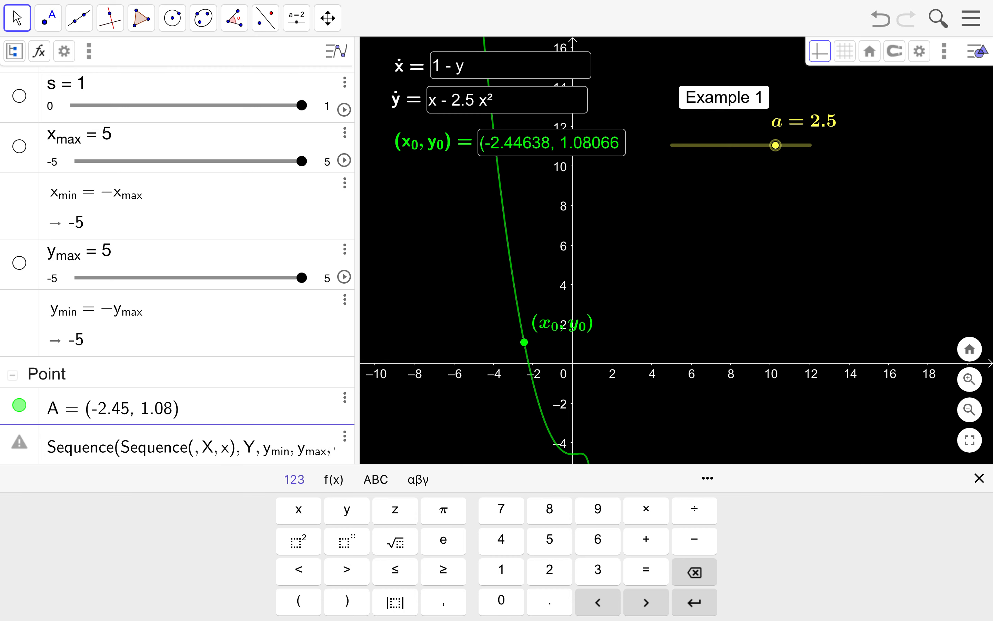
type("x_max,")
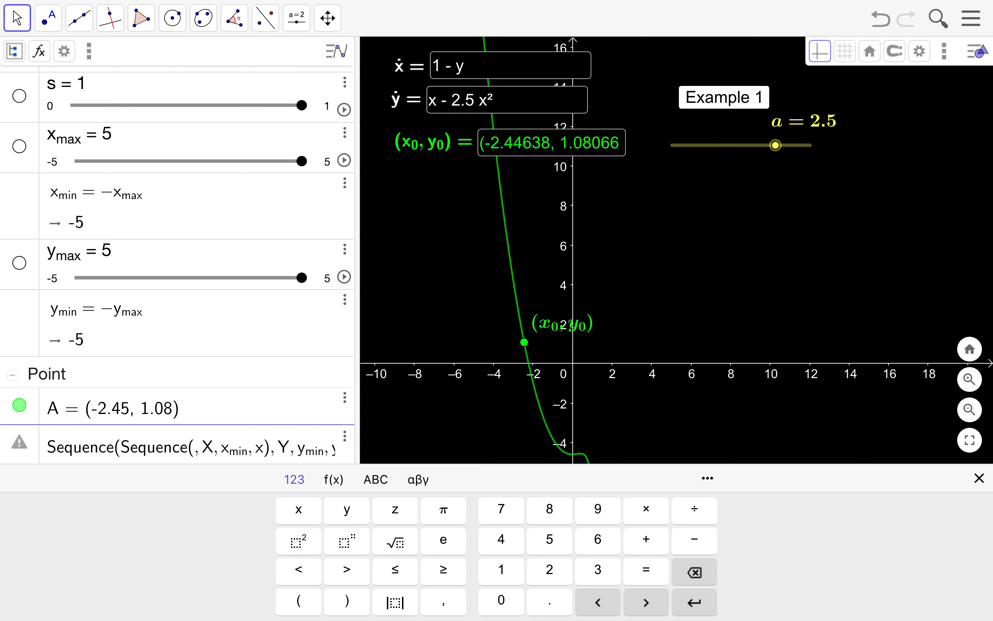
type("dx")
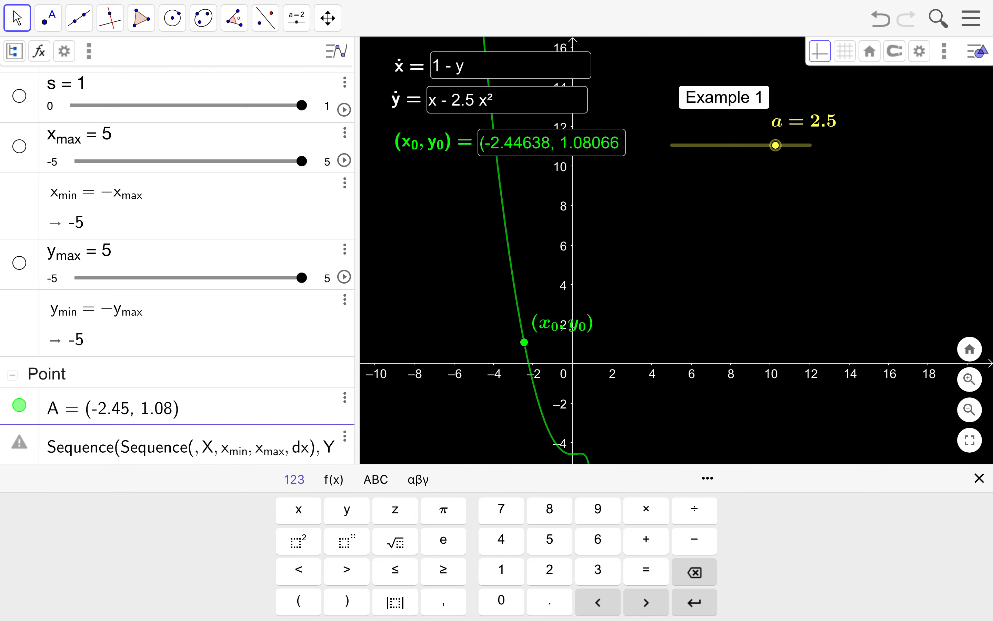
- Insert a Vector command with two empty coordinate pairs as the inner Sequence's expression
type("Vector(")
key("Left")
type("(")
key("Right")
type(",(")
key("Right")
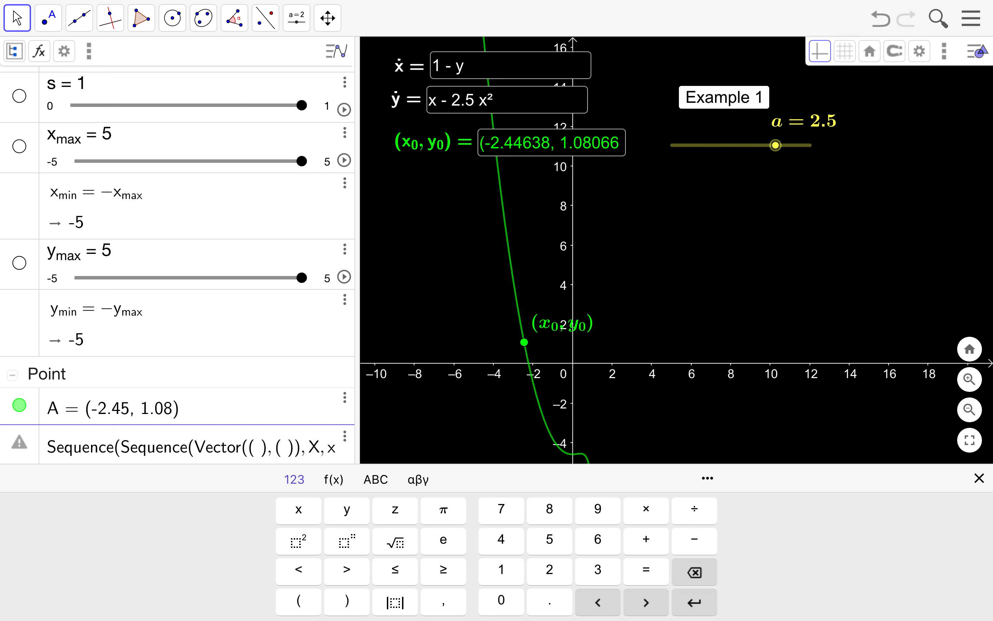
- Add a comma separator inside each of the Vector command's two coordinate pairs
key("Left")
key("Left")
key("Left")
key("Left")
type(",")
key("Right")
key("Right")
key("Right")
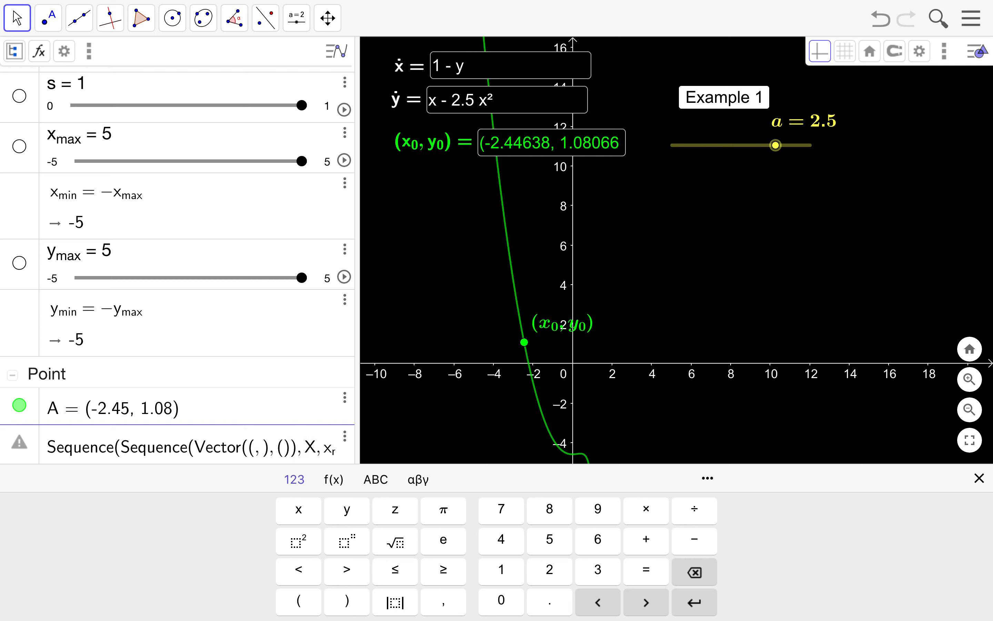
- Fill in the vector's start point as (X, Y)
key("Left")
key("Left")
key("Left")
key("Left")
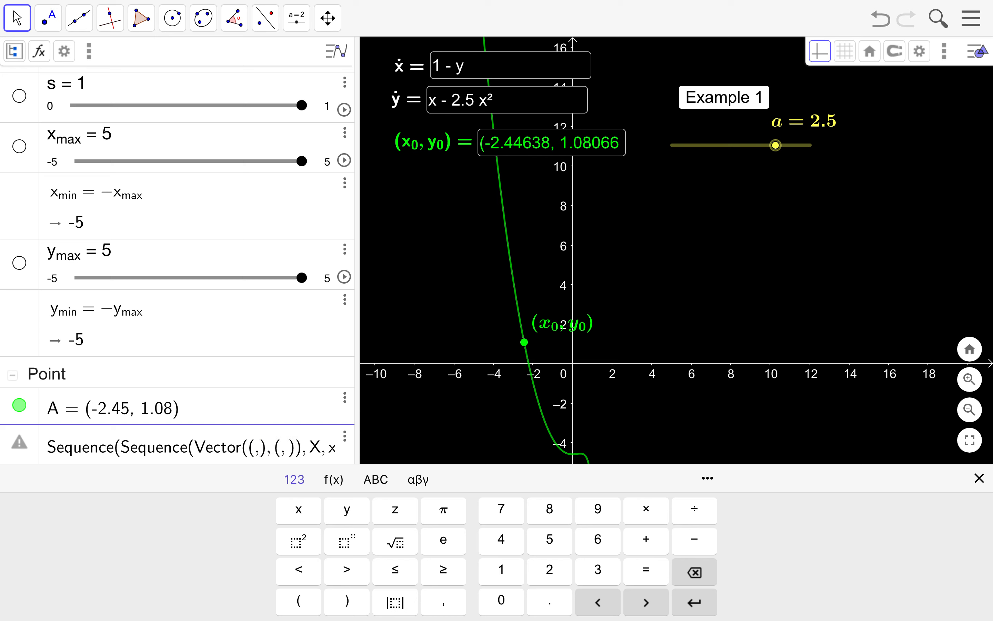
type("X")
key("Right")
type("Y")
key("Right")
key("Right")
- Begin the coordinates of the vector's end point with X+ and Y+
key("Right")
type("X+")
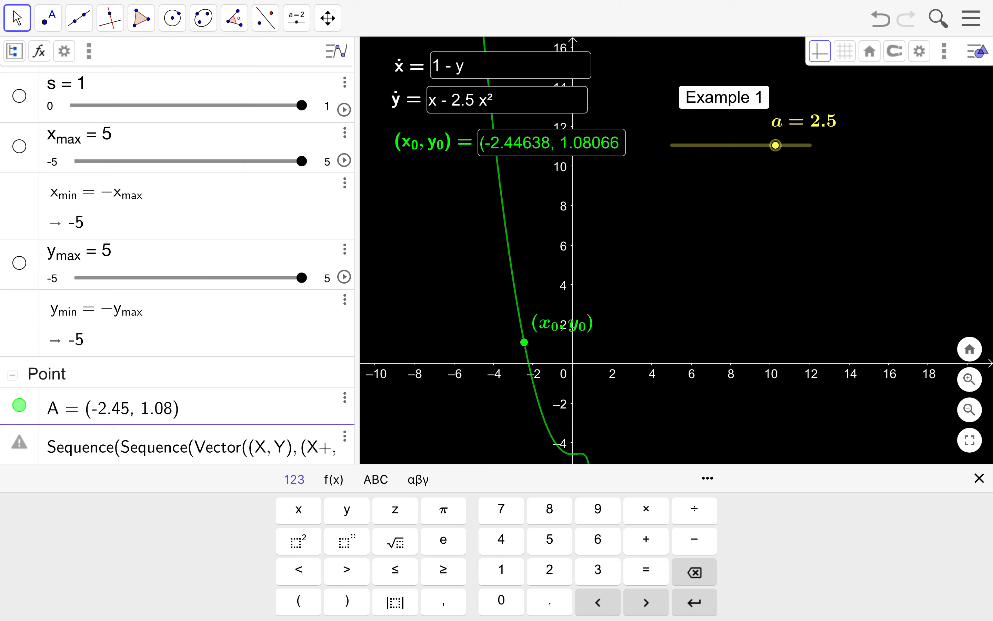
key("Right")
type("Y+")
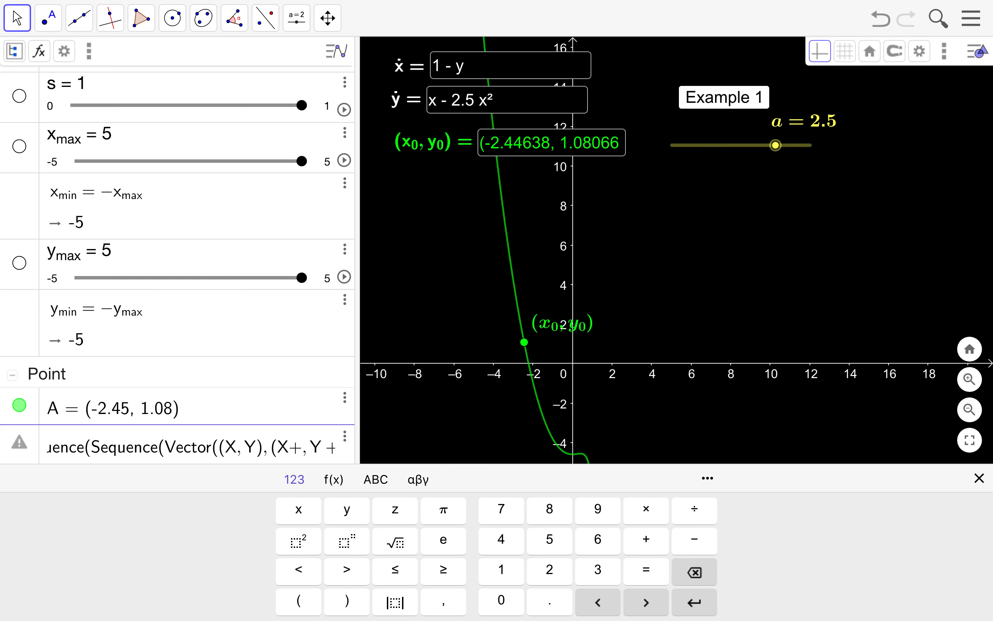
- Complete the end point's first coordinate with the term s v_1(X,Y), using a comma between the arguments
key("Right")
key("Right")
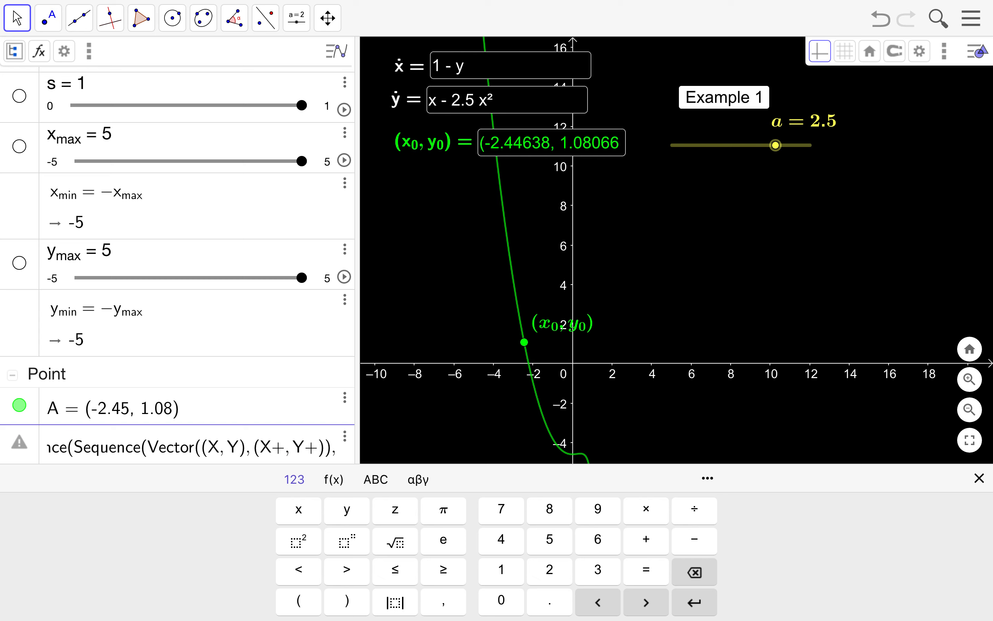
type("s v_1")
type("(X,Y)")
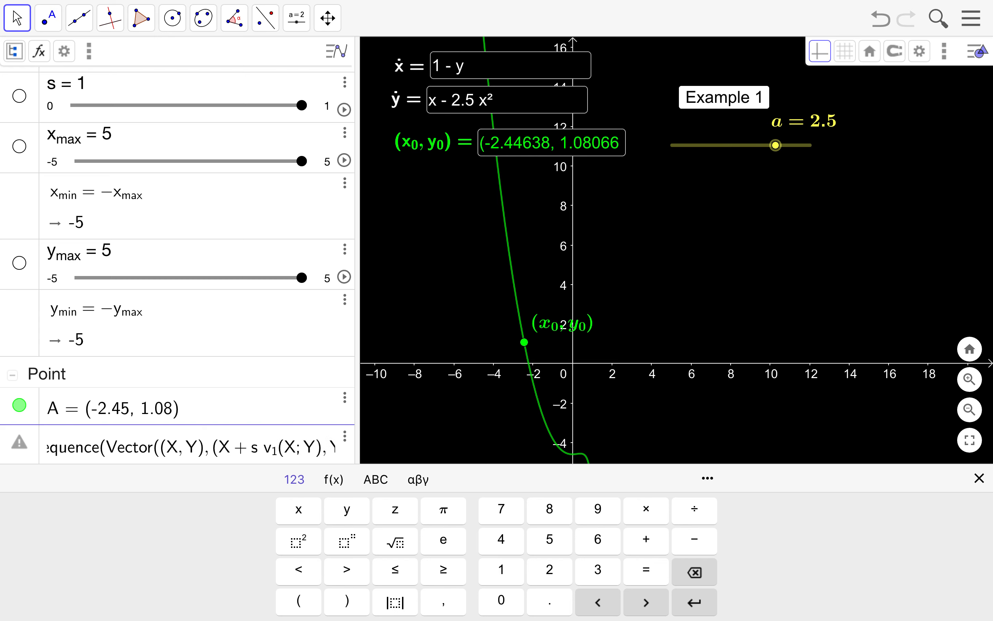
key("BackSpace")
type(",")
key("Right")
key("Right")
key("Right")
key("Right")
key("Right")
key("Right")
key("Right")
key("Right")
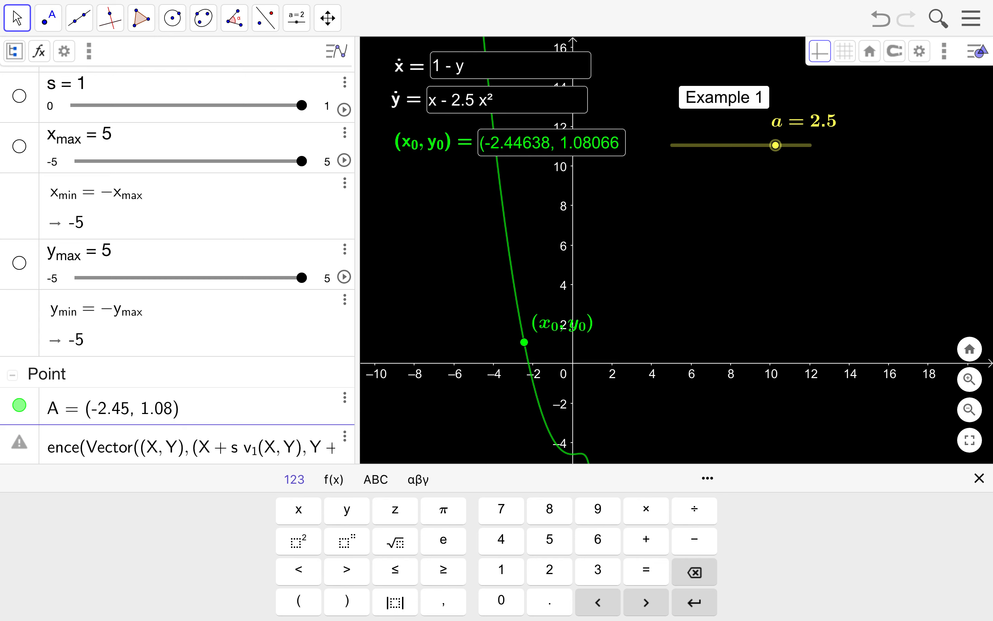
- Append s v_2(X,y) to the end point's second coordinate after Y+
key("Left")
key("Left")
key("Left")
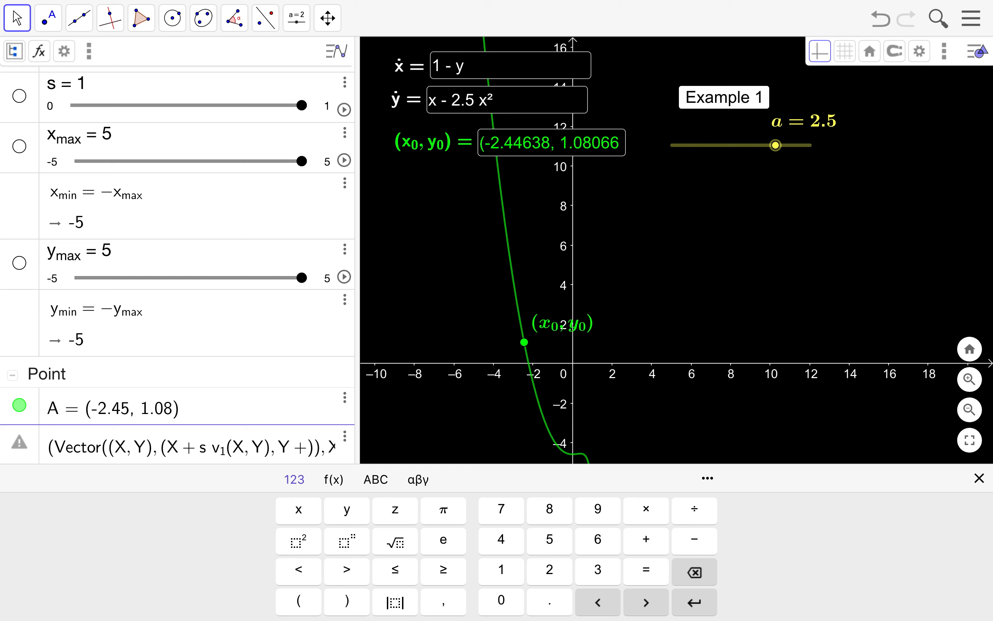
type("s v_2(X,y)")
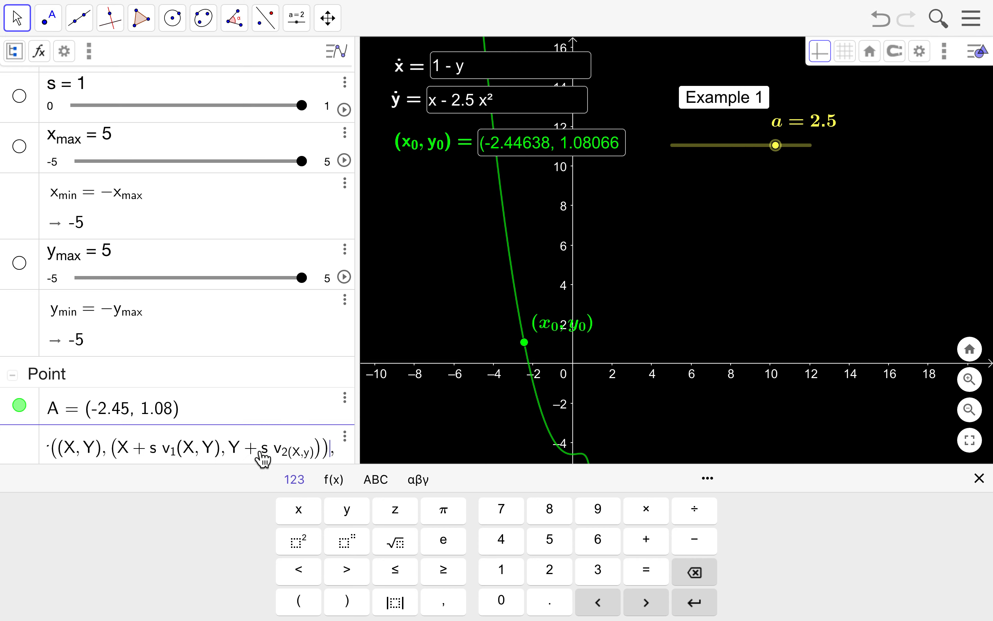
- Correct the last term to v_2(X,Y), with only the 2 as subscript, and submit the nested Sequence expression
key("Left")
key("Left")
key("Left")
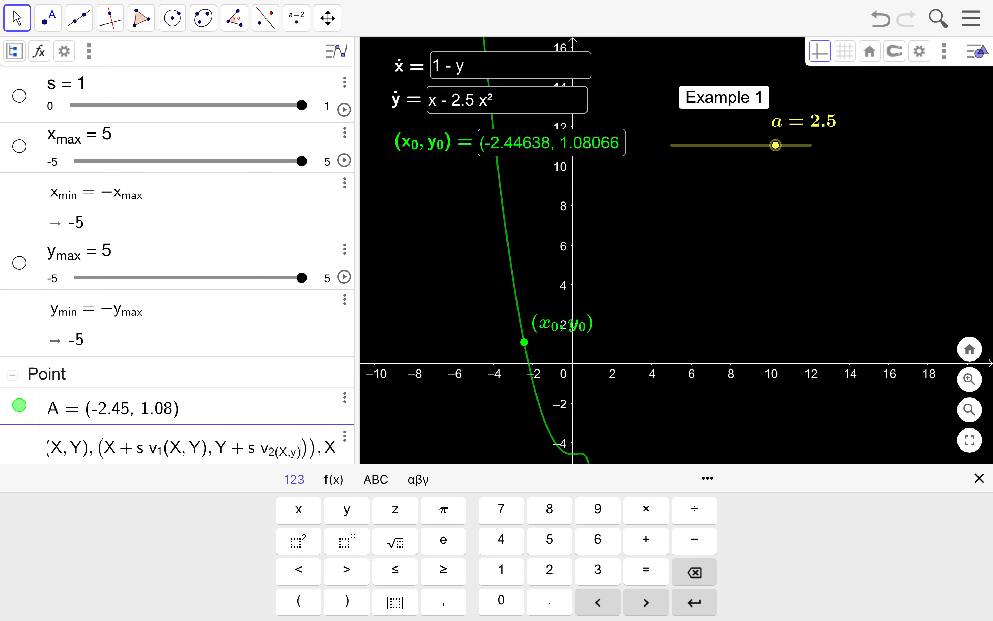
key("BackSpace")
key("BackSpace")
key("BackSpace")
key("BackSpace")
key("BackSpace")
key("BackSpace")
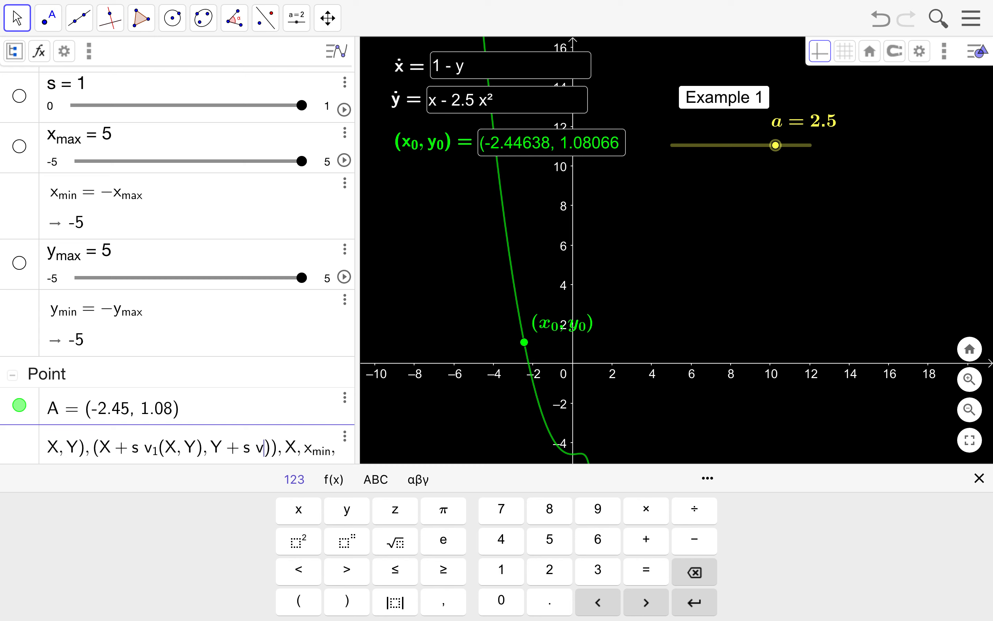
type("_2")
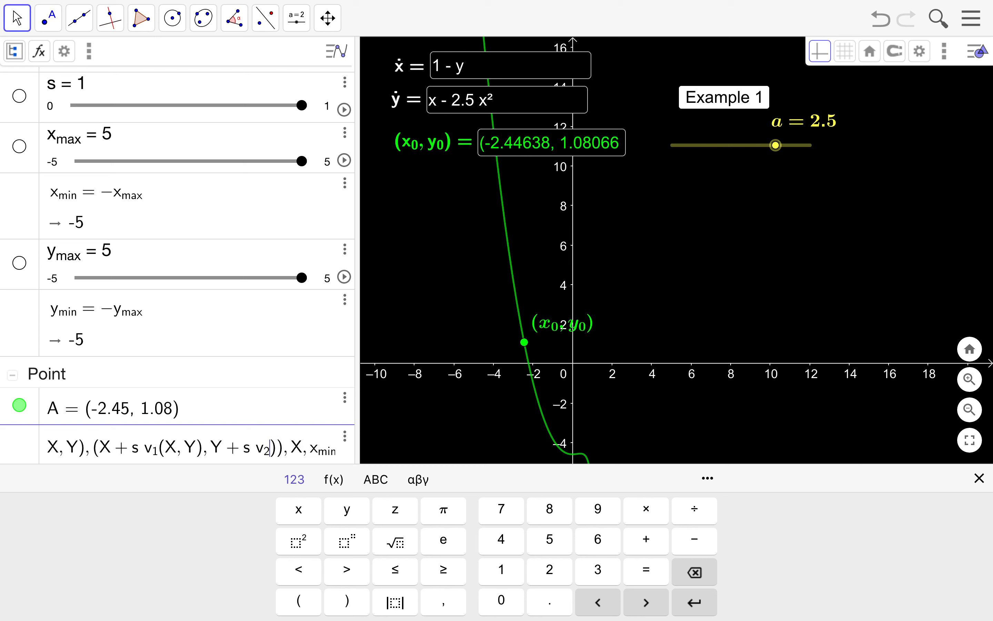
key("Right")
type("(X,Y")
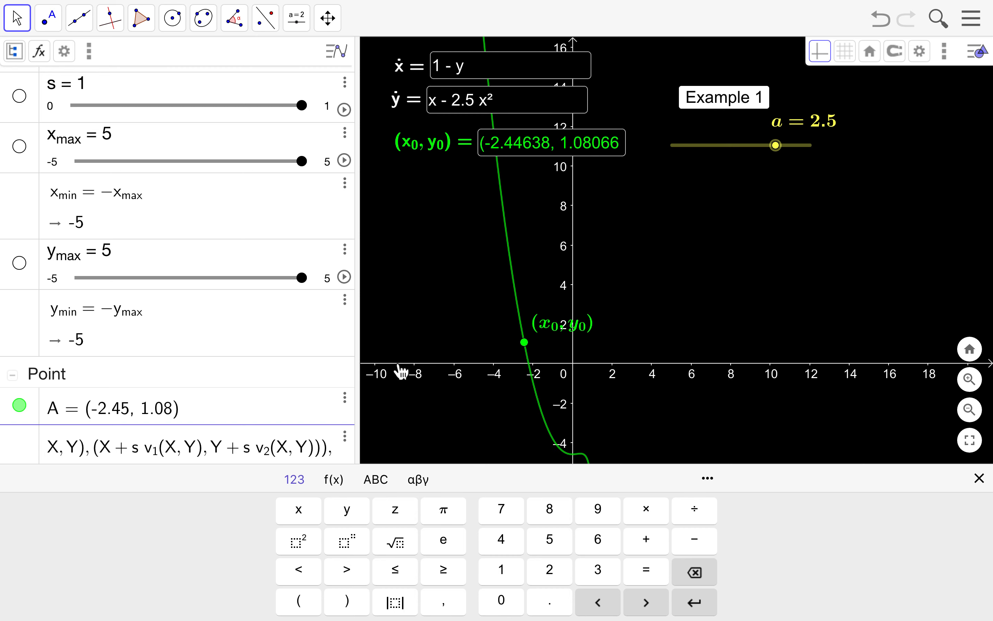
key("Return")
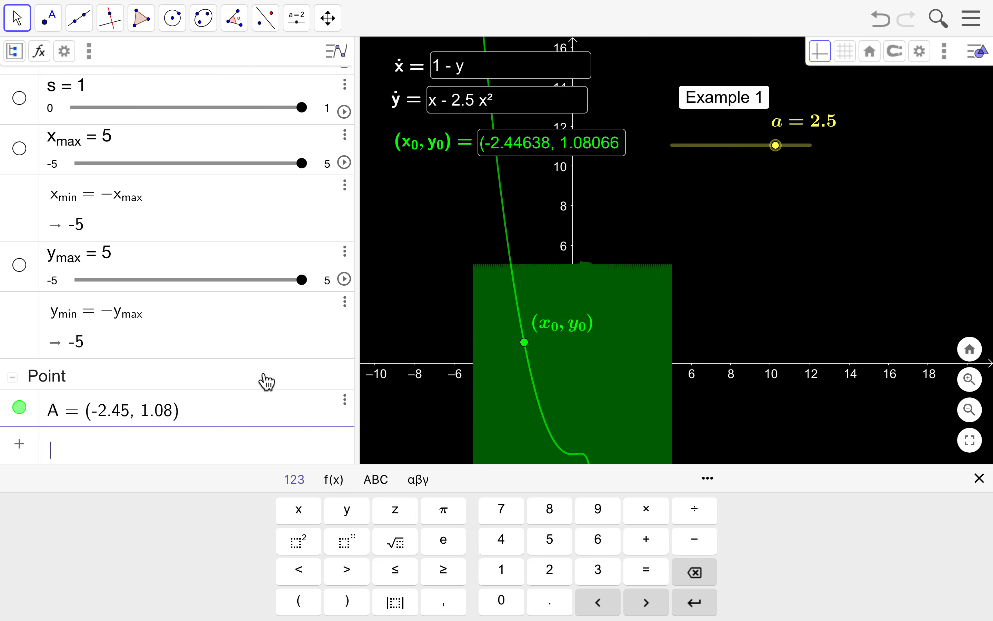
- Set the grid spacing dx to 0.5
scroll(263, 379, "up", 5)
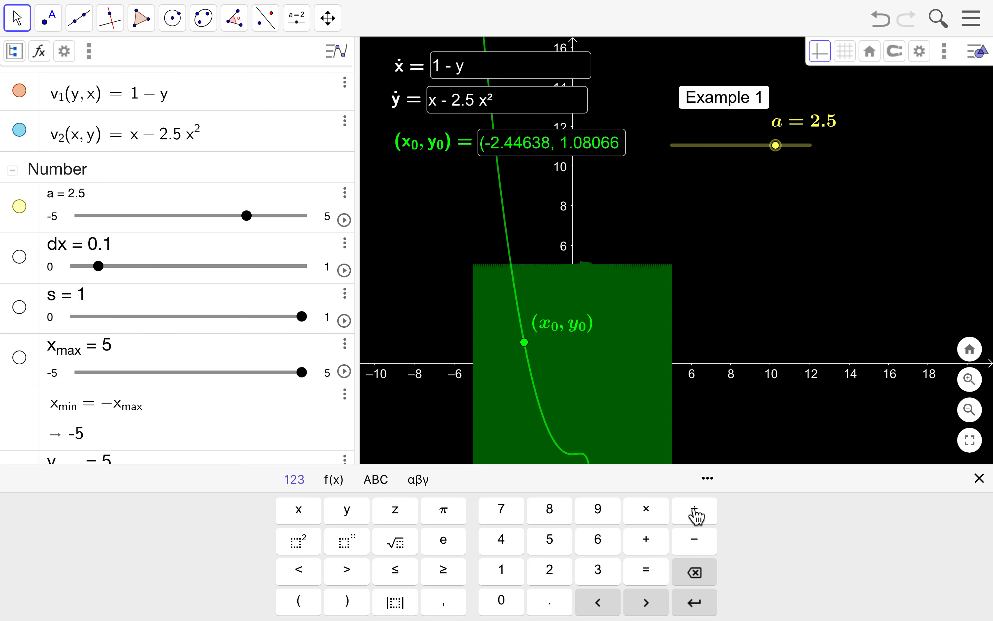
left_click(121, 258)
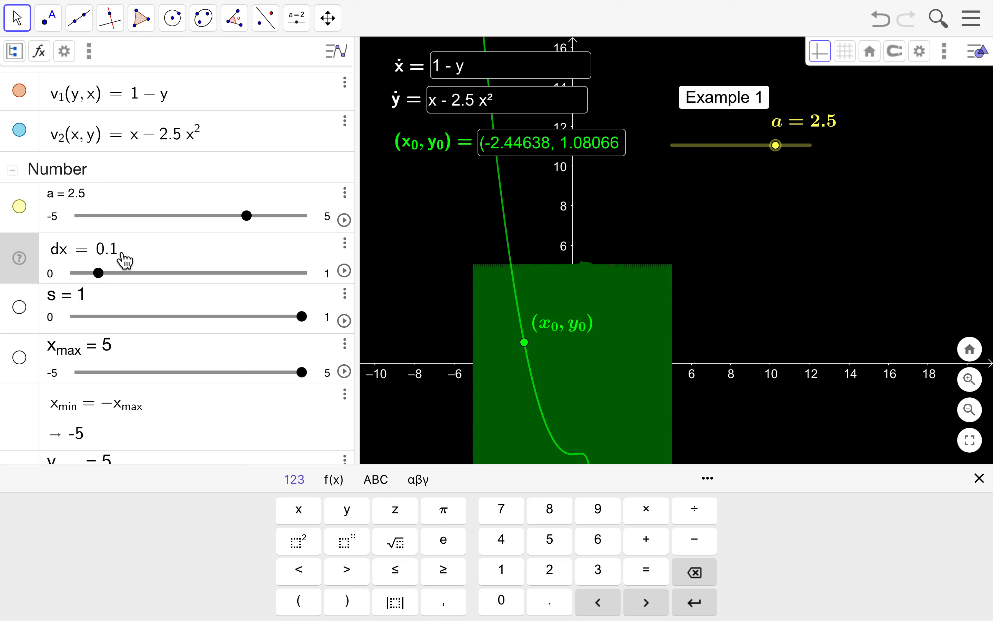
type("5")
key("Return")
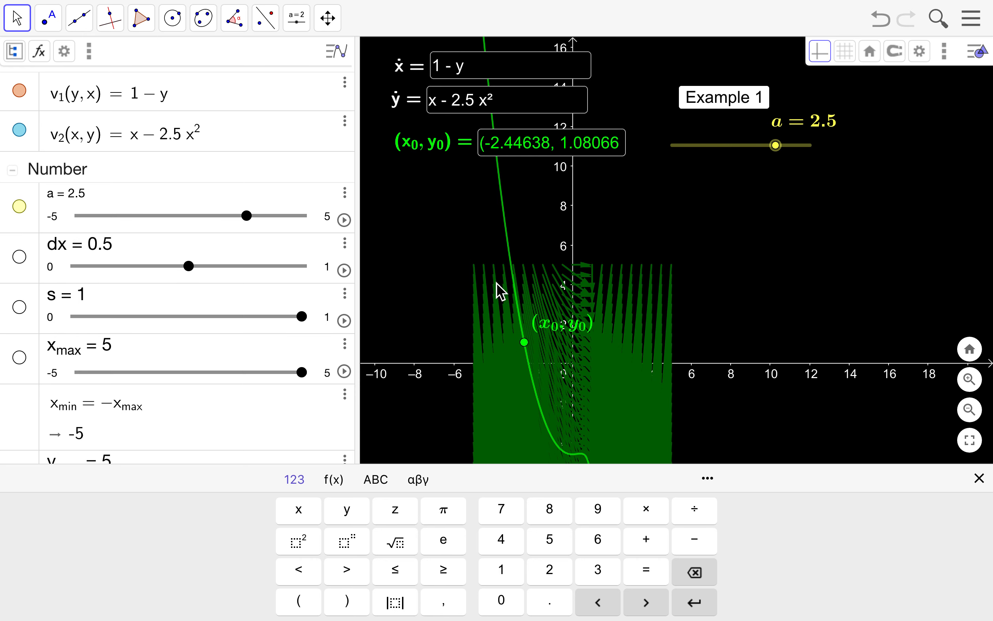
- Set the vector scale slider s to 0.1
left_click_drag(302, 322, 131, 323)
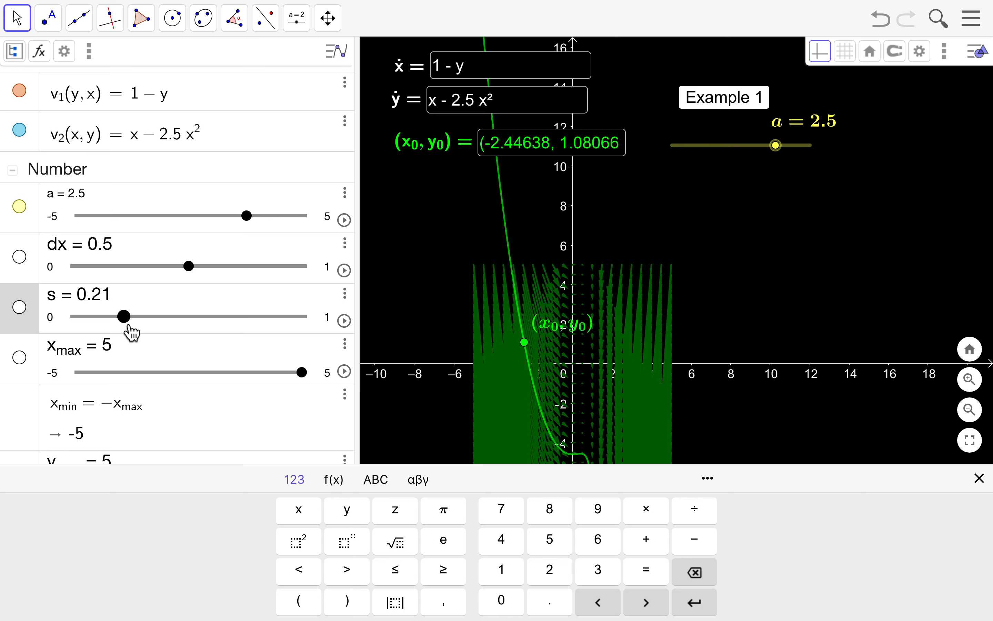
left_click(94, 317)
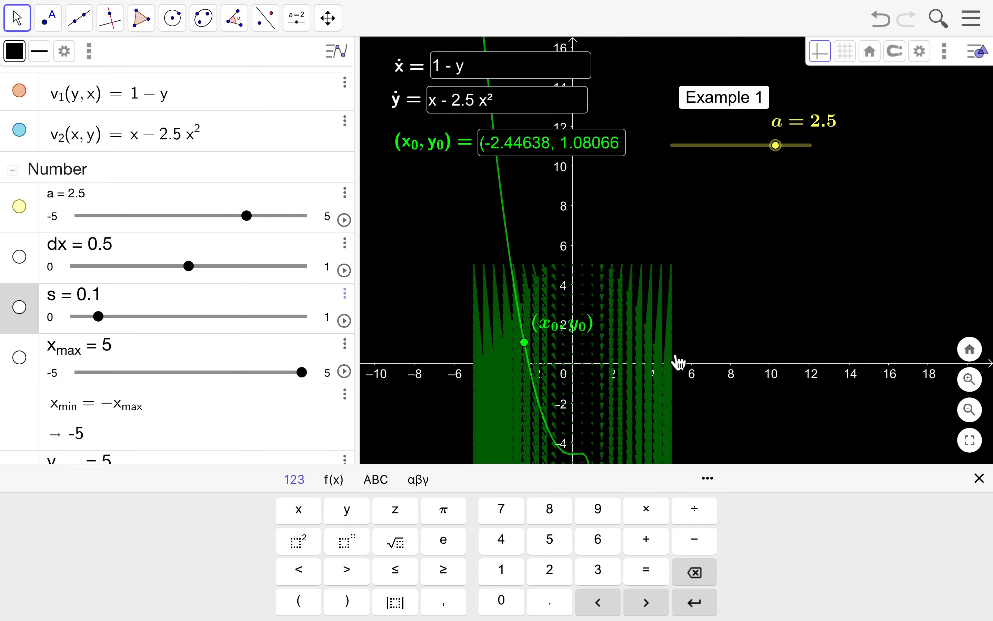
left_click(751, 278)
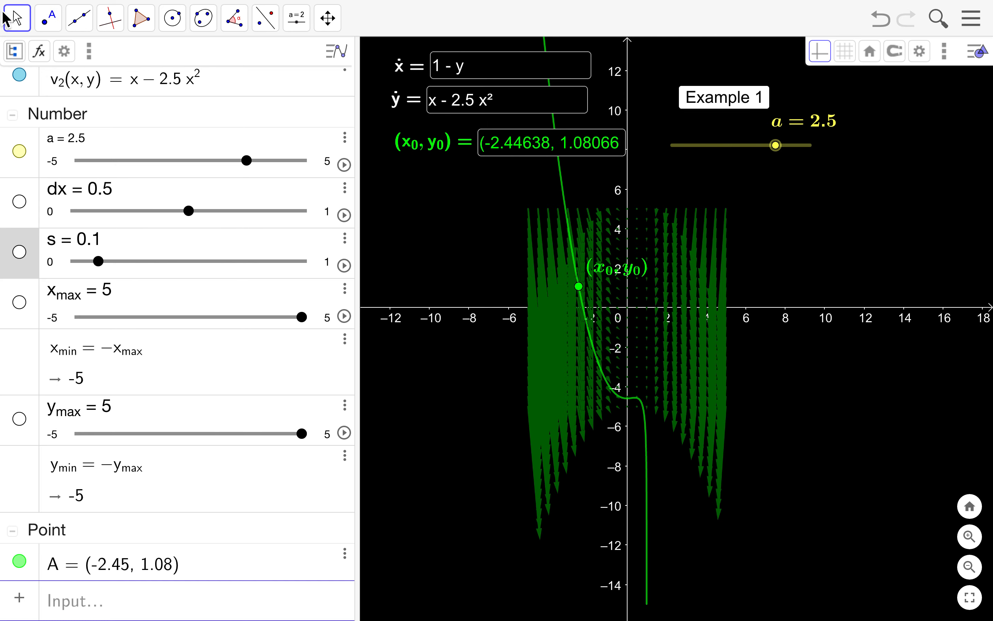
- Add an input box below the (x₀, y₀) box, captioned $\boldsymbol{\Delta x=}$ and linked to dx
left_click(297, 17)
left_click(316, 88)
left_click(339, 145)
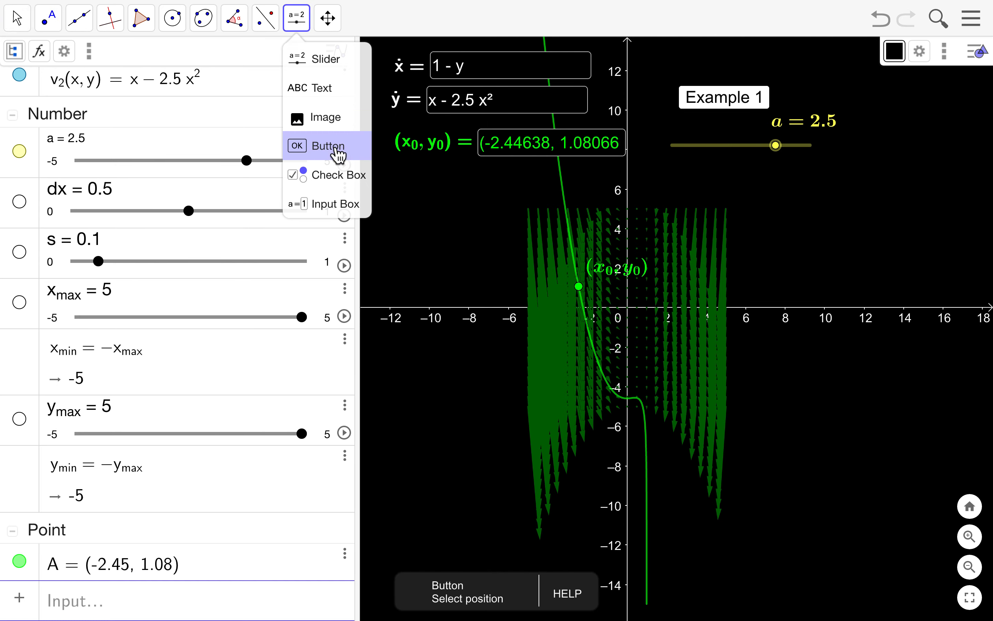
left_click(330, 177)
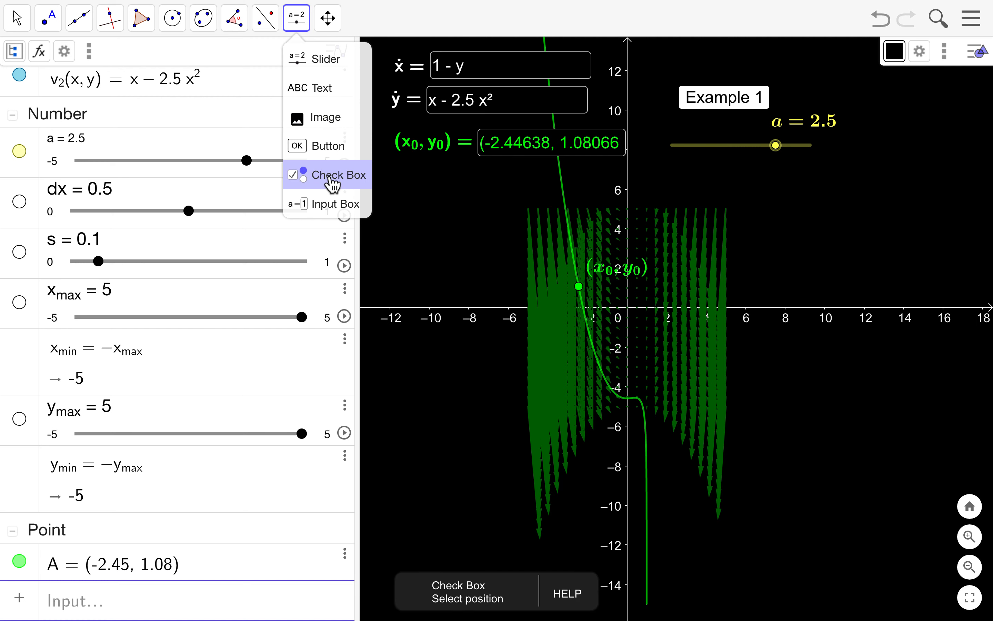
left_click(330, 206)
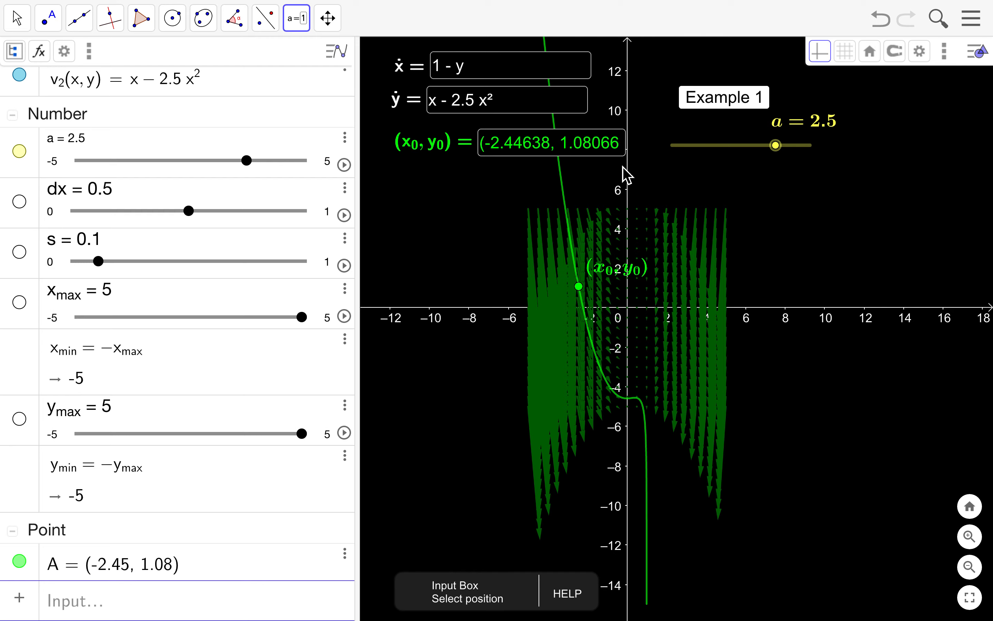
left_click(390, 180)
left_click(108, 295)
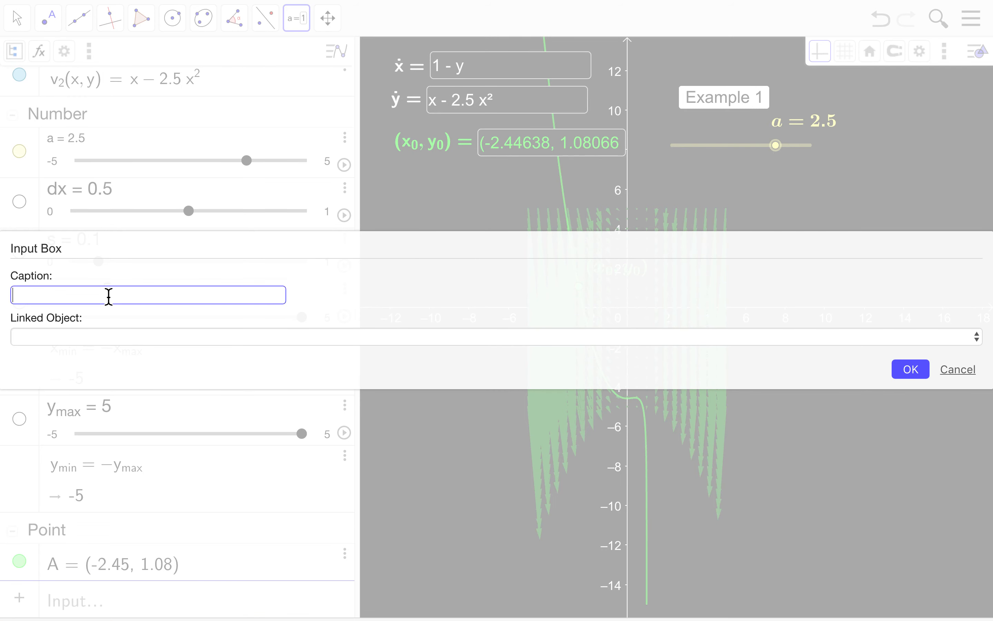
type("$$")
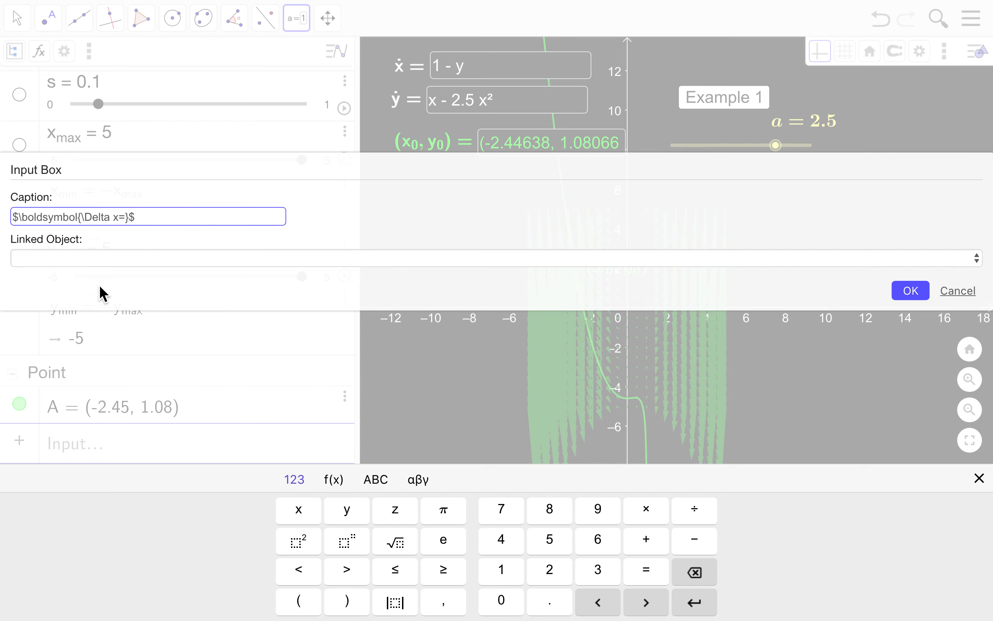
left_click(86, 259)
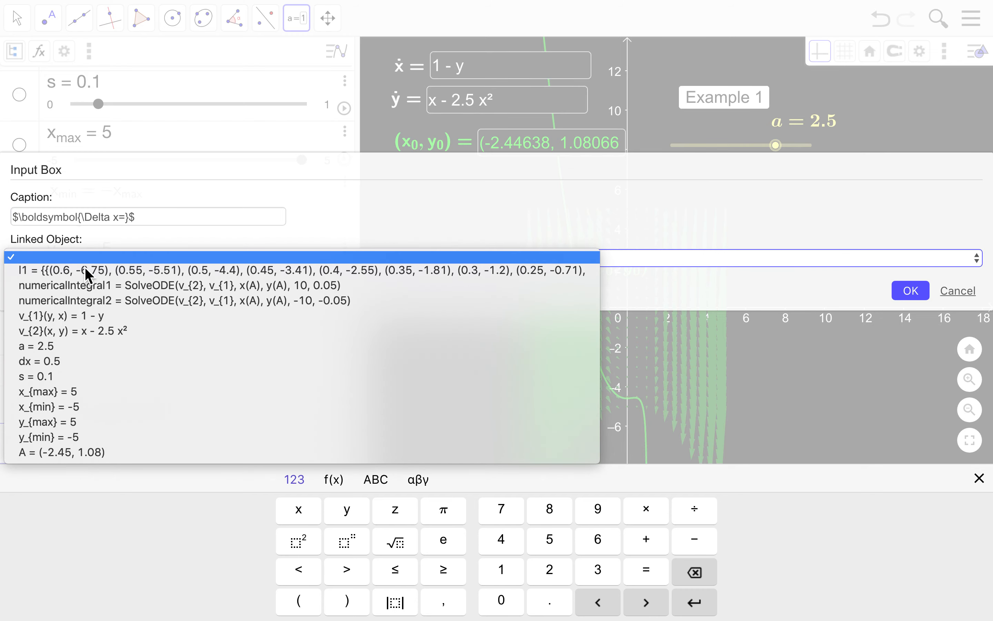
left_click(97, 363)
left_click(909, 293)
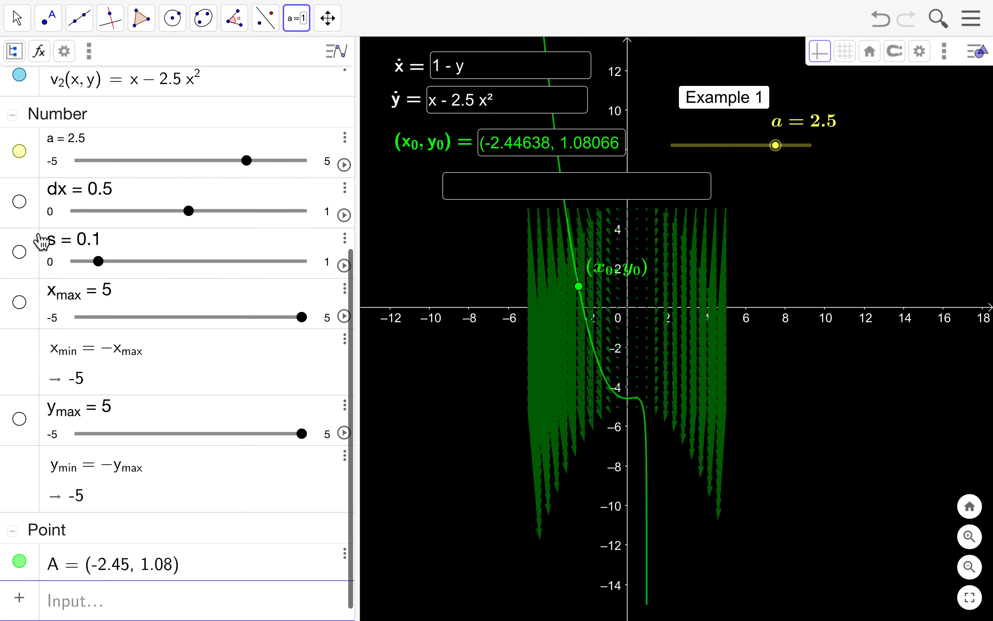
scroll(21, 267, "up", 5)
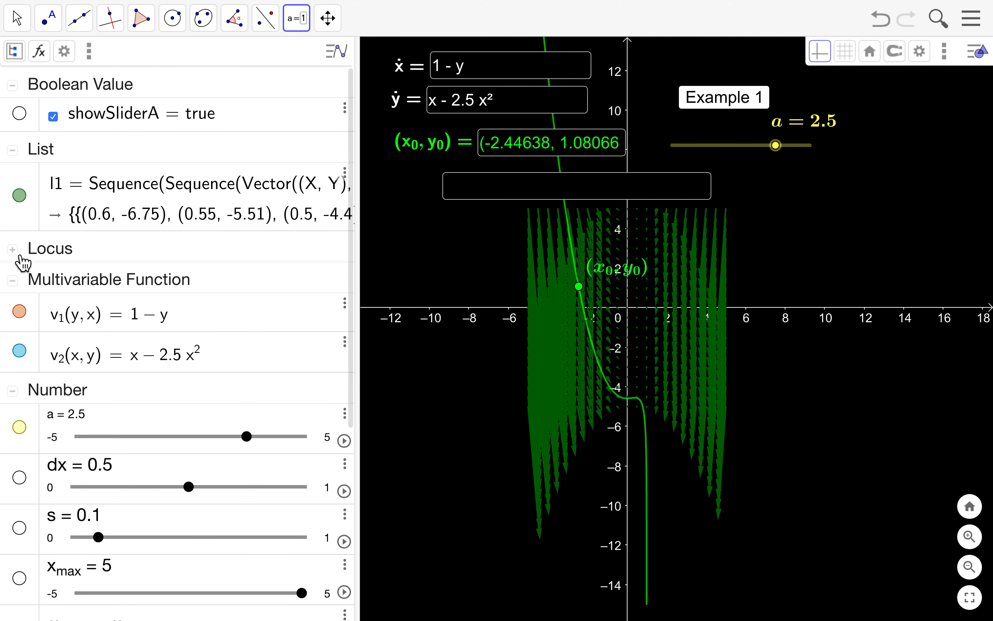
left_click(19, 472)
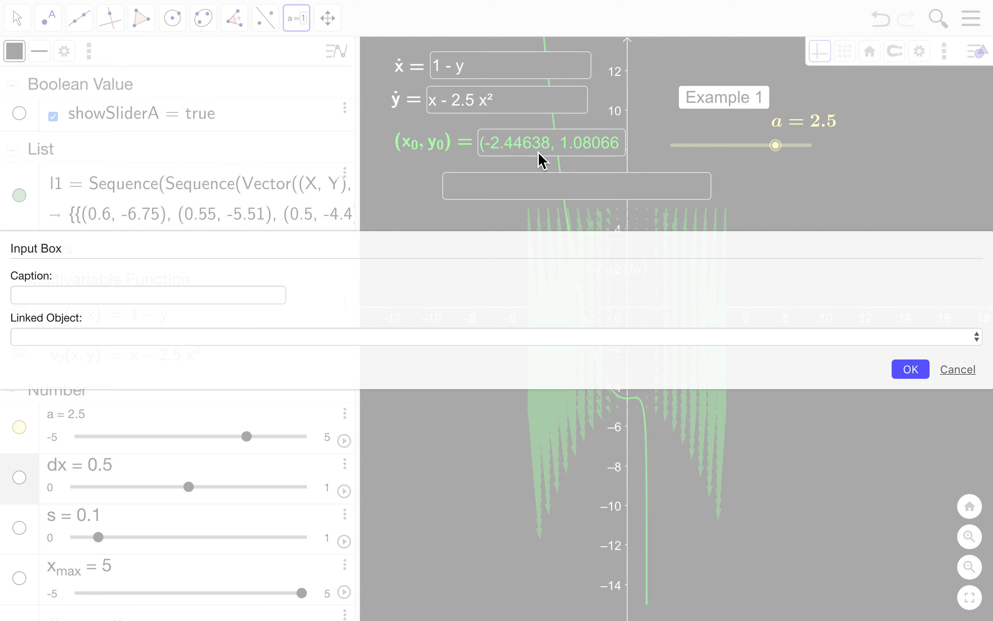
left_click(957, 369)
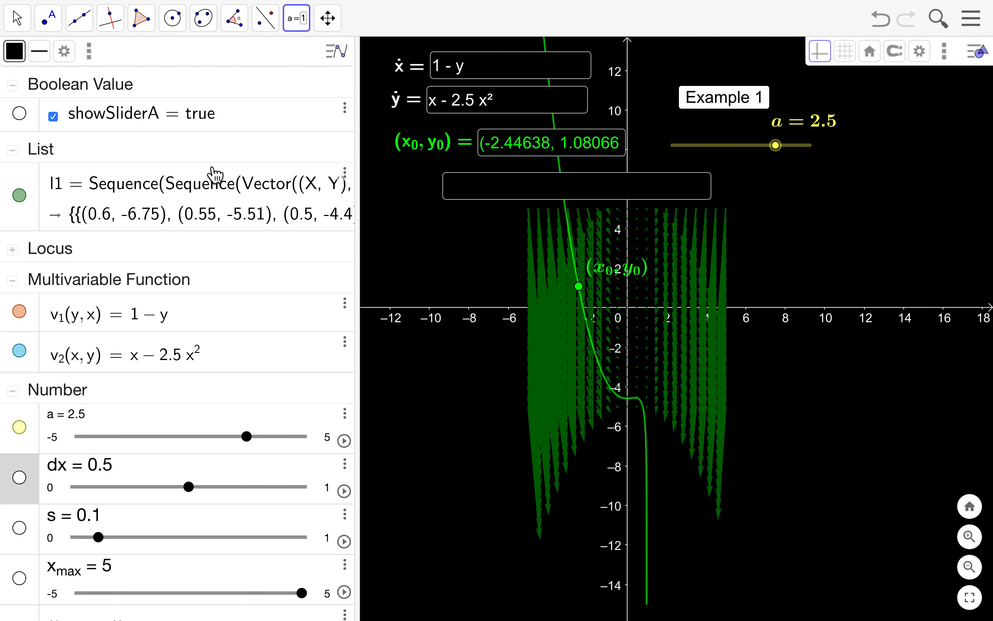
- Set the foreground colour of the Δx input box to white
left_click(17, 18)
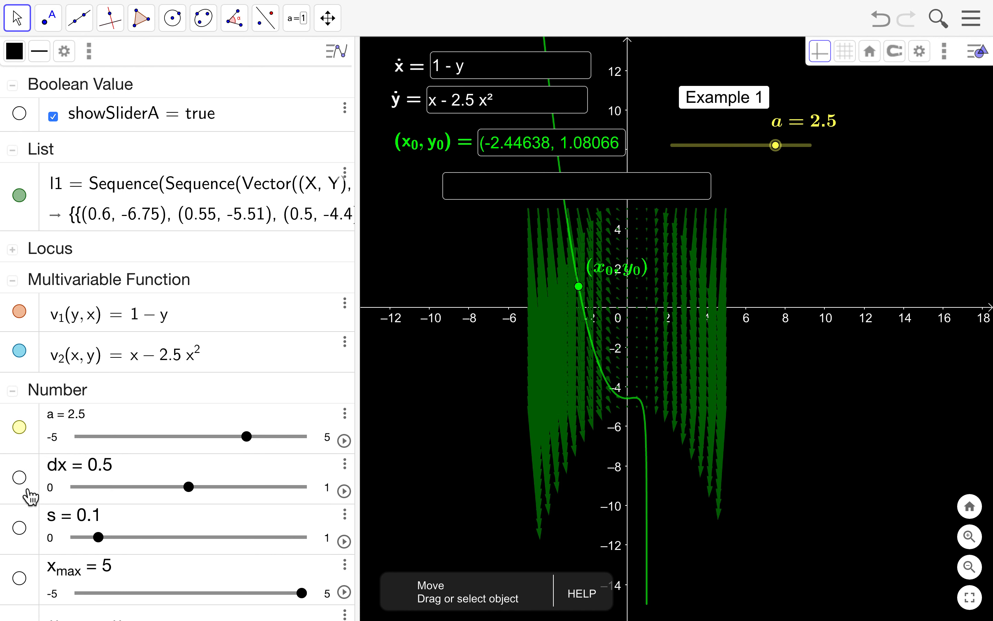
left_click(437, 189)
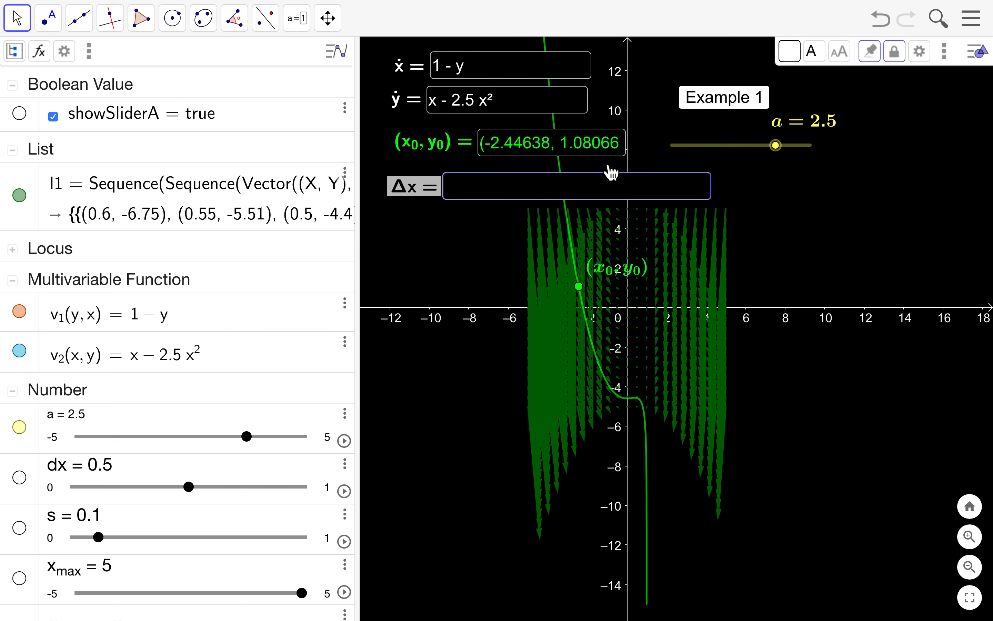
left_click(925, 52)
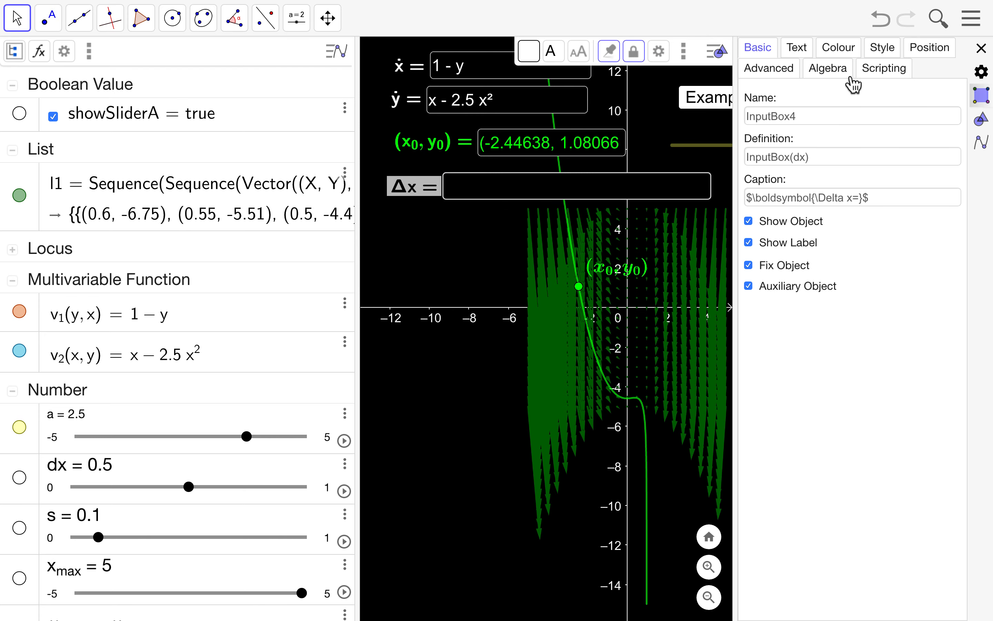
left_click(842, 50)
left_click(759, 108)
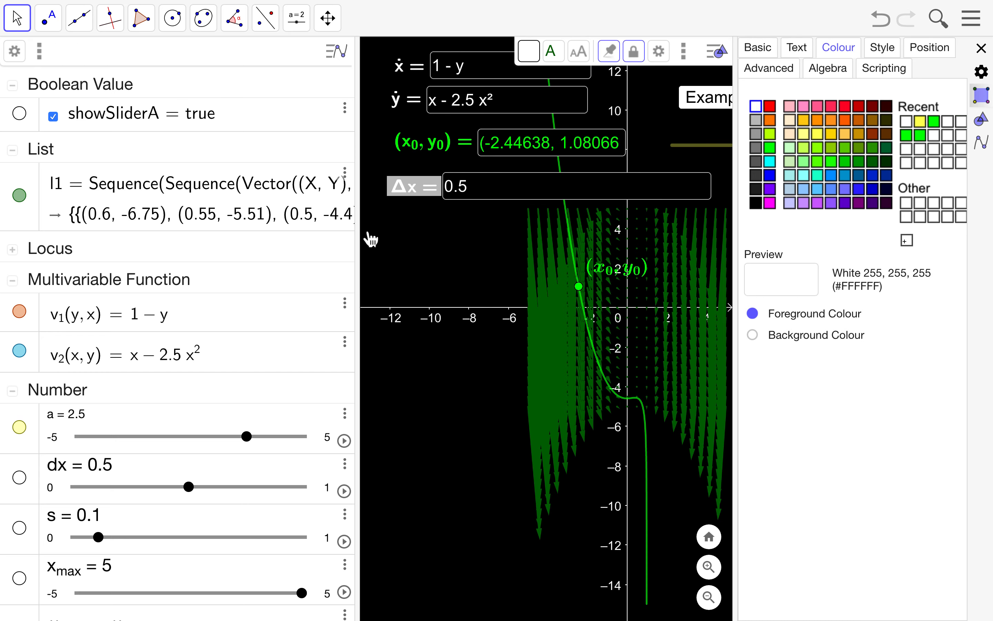
- Set the length of the Δx input box to 3
left_click(908, 53)
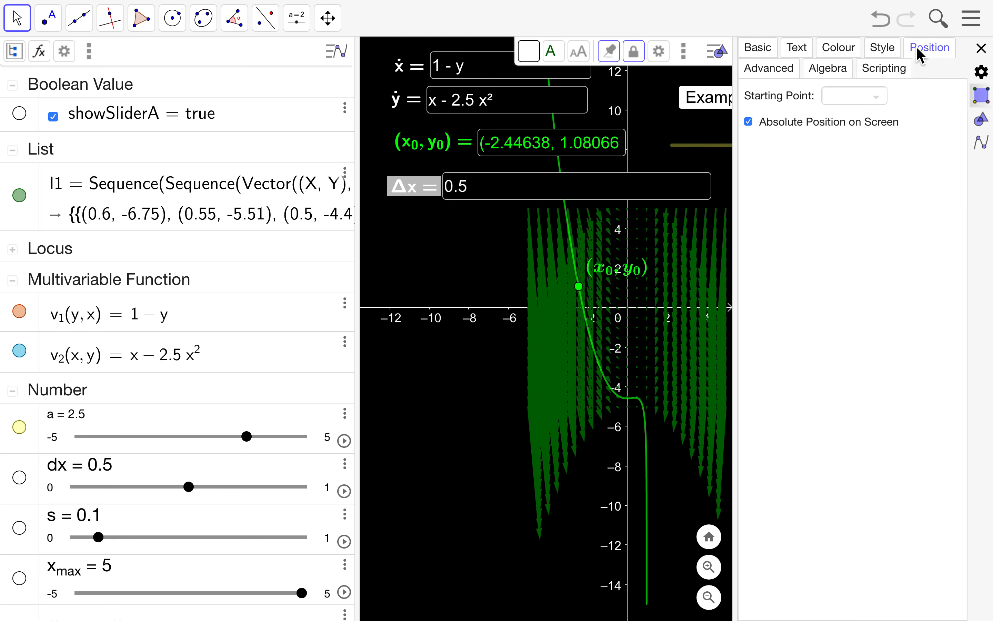
left_click(786, 69)
left_click(886, 52)
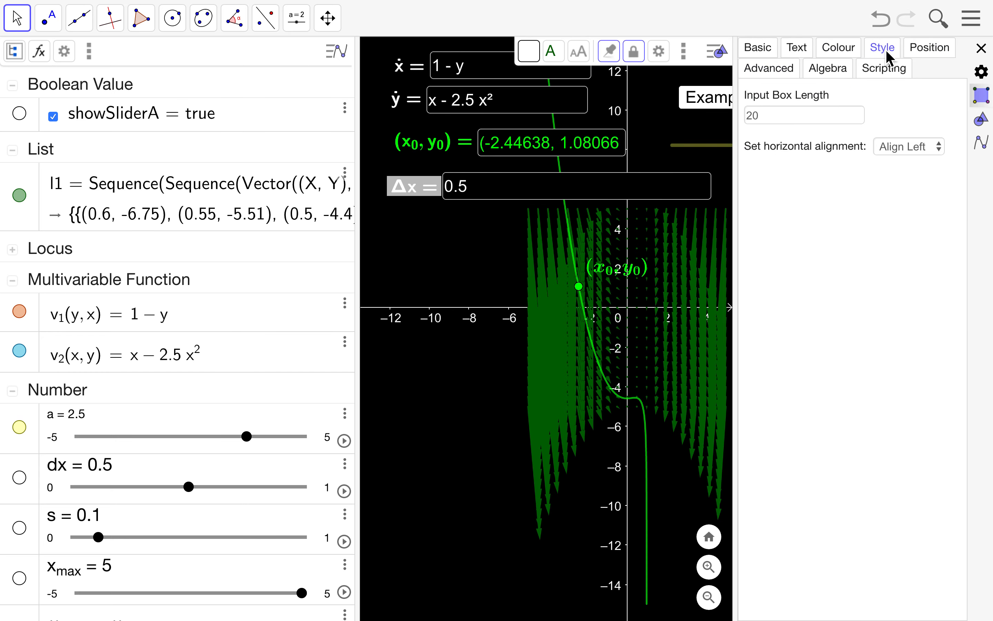
left_click(782, 116)
key("BackSpace")
key("BackSpace")
type("3")
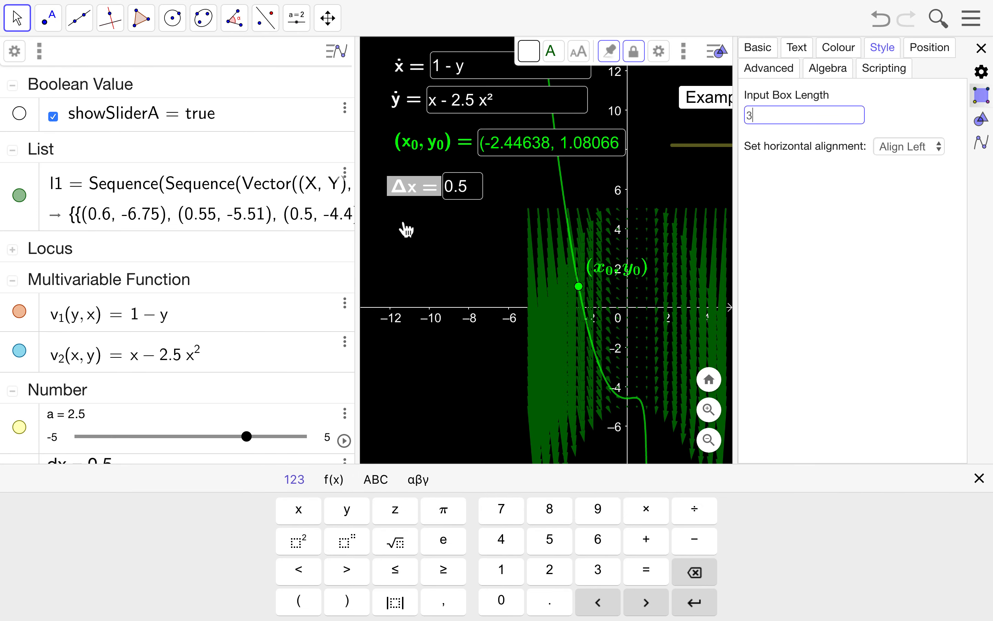
- Add an input box below the Δx box, captioned "scale:" and linked to the slider s
left_click(309, 21)
left_click(311, 202)
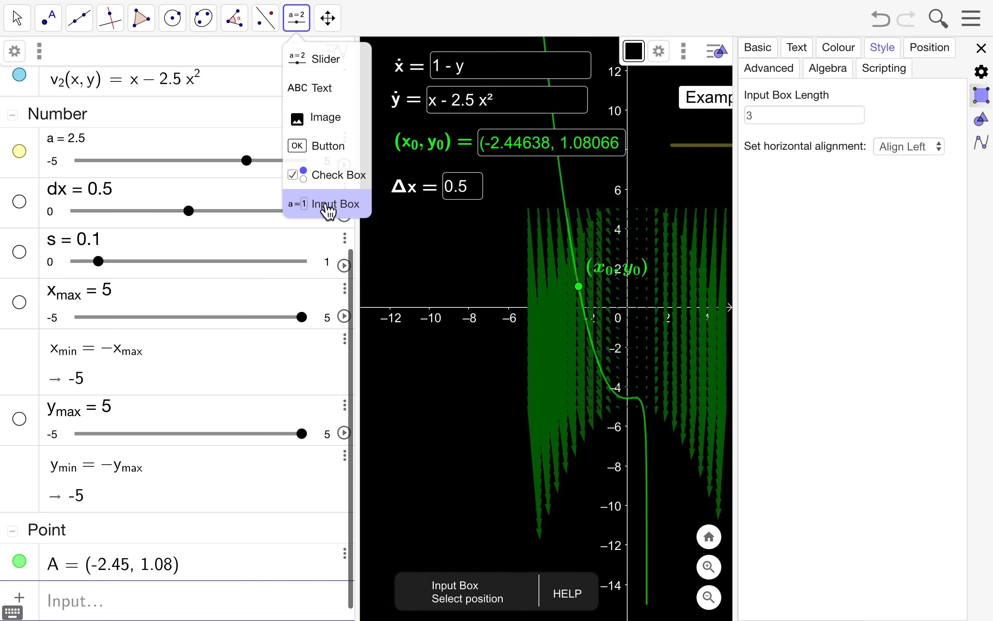
left_click(395, 230)
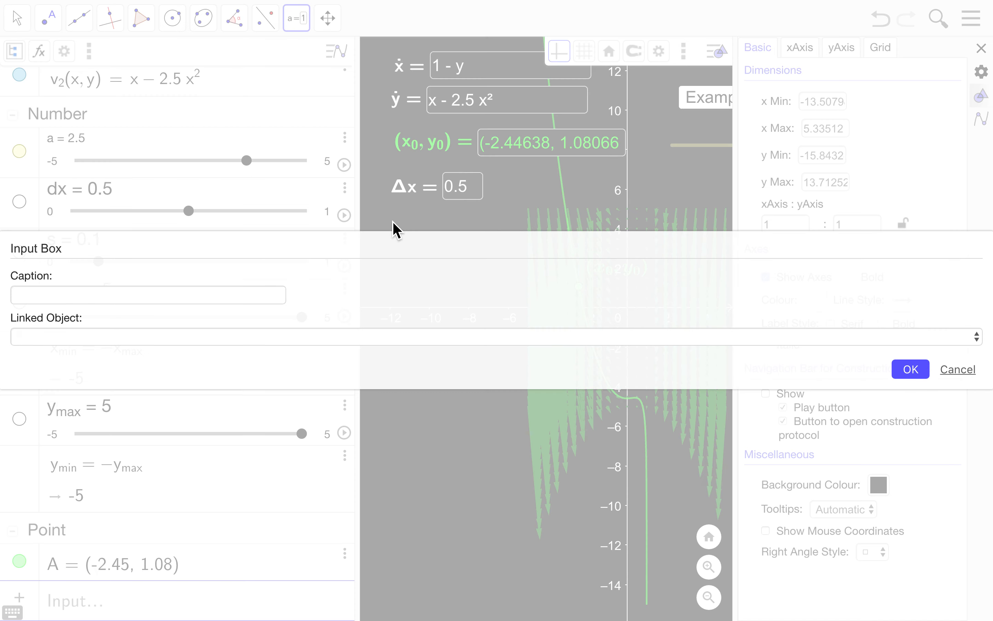
left_click(217, 305)
type("scale:")
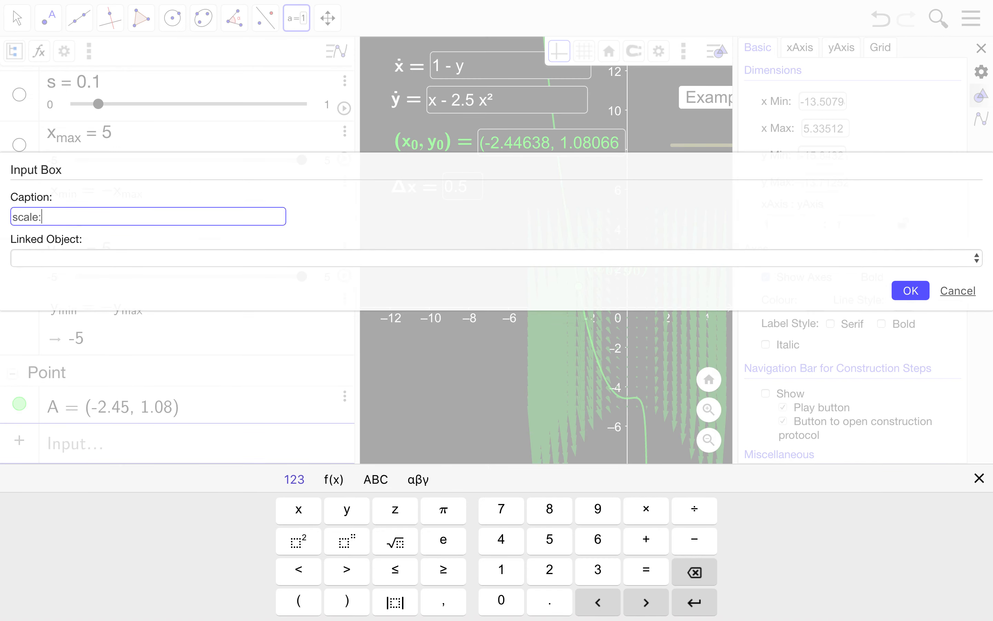
left_click(122, 262)
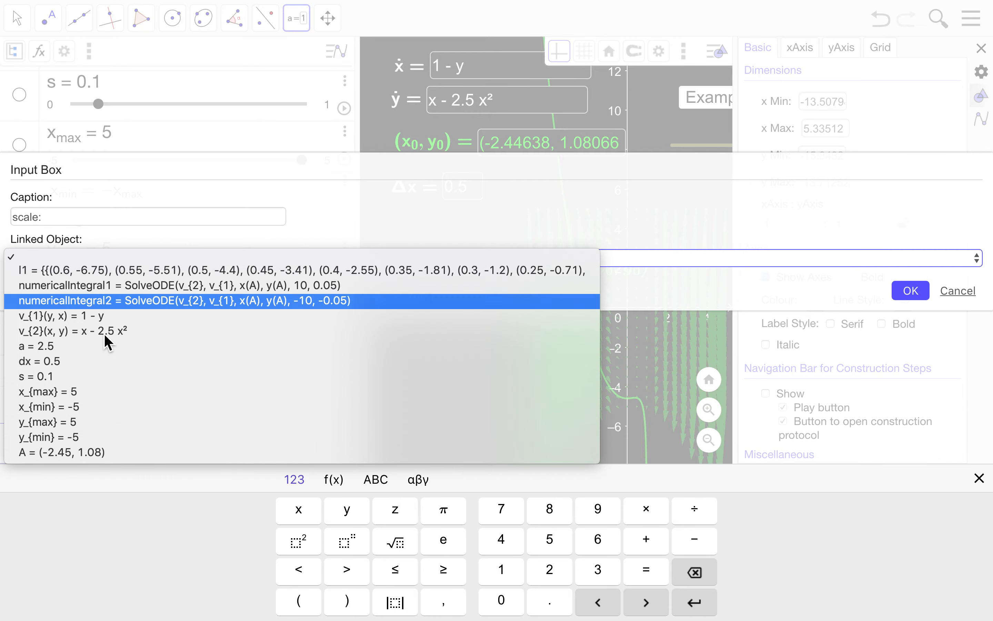
left_click(100, 376)
left_click(907, 291)
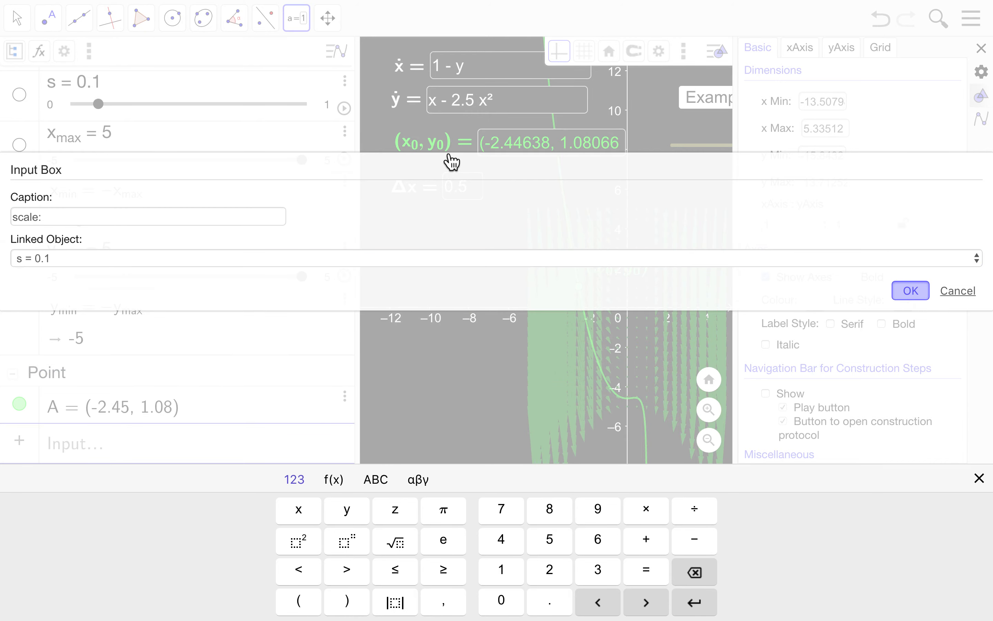
- Set the length of the scale input box to 3
left_click(17, 18)
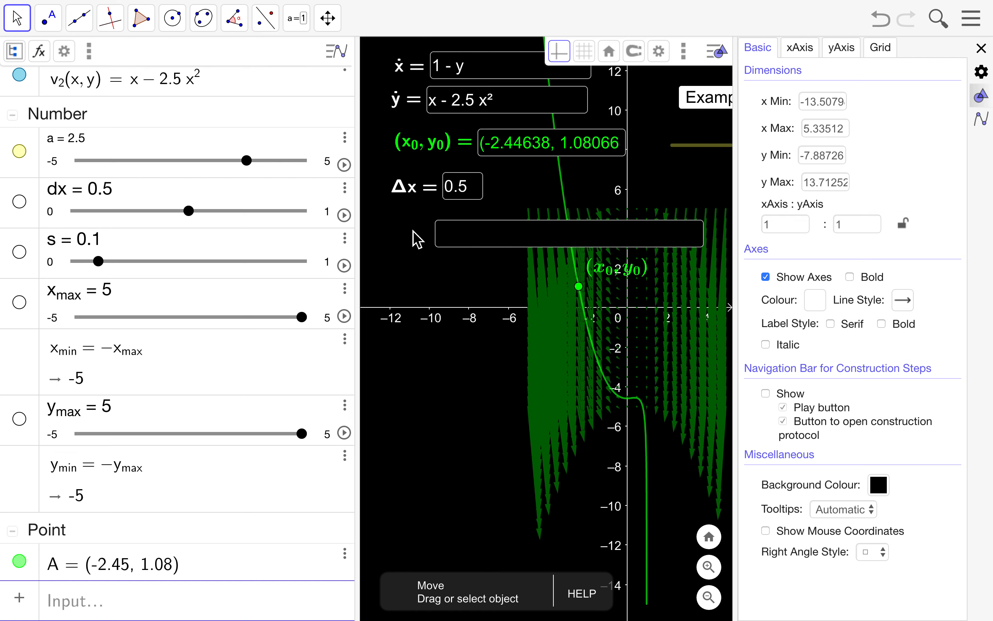
left_click(427, 235)
left_click(766, 123)
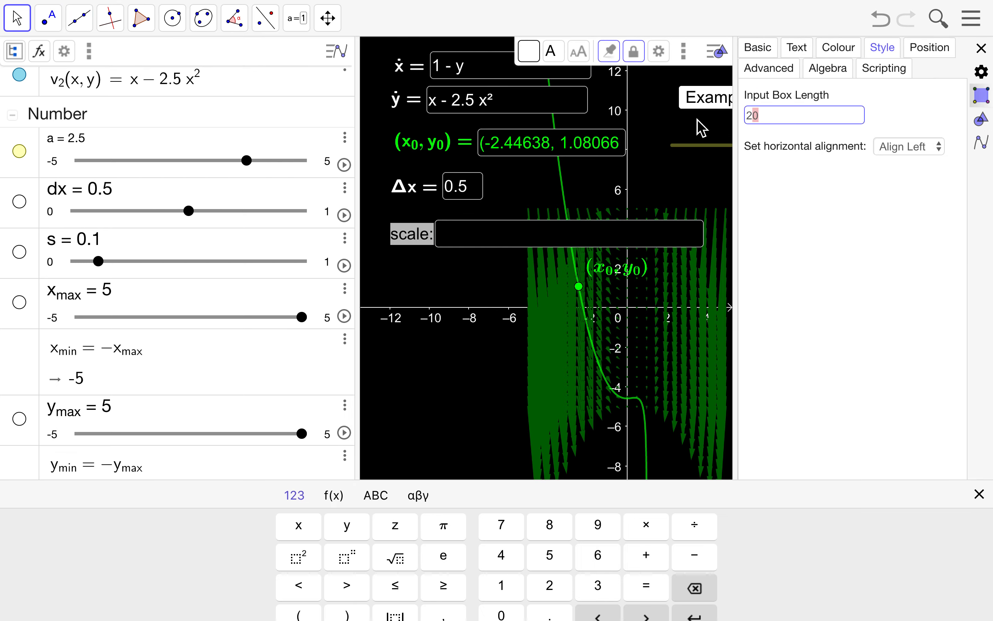
key("BackSpace")
key("BackSpace")
type("3")
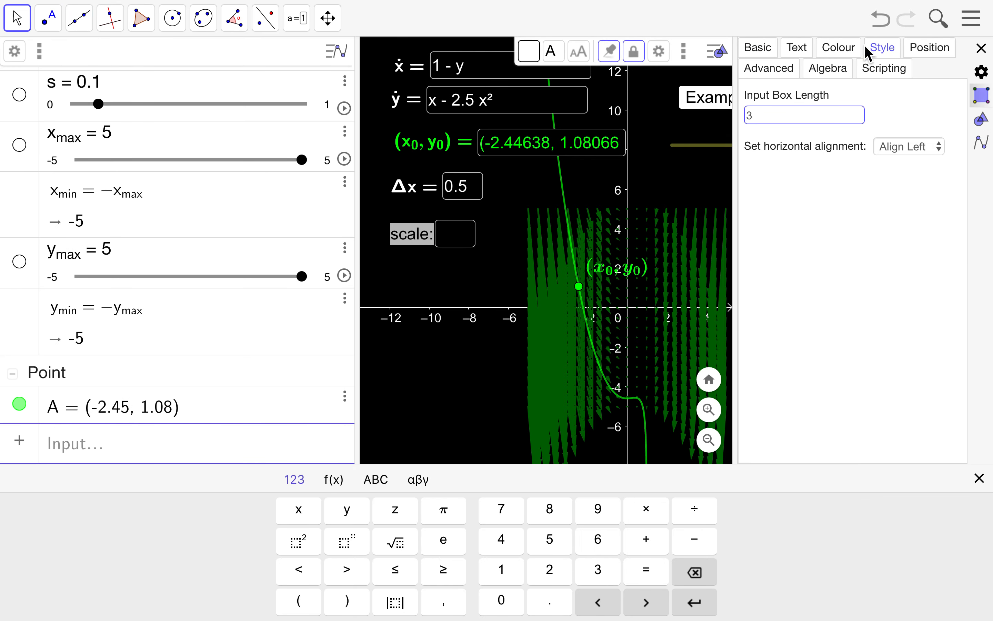
key("Return")
- Set the foreground colour of the scale input box to white and close its settings
left_click(836, 48)
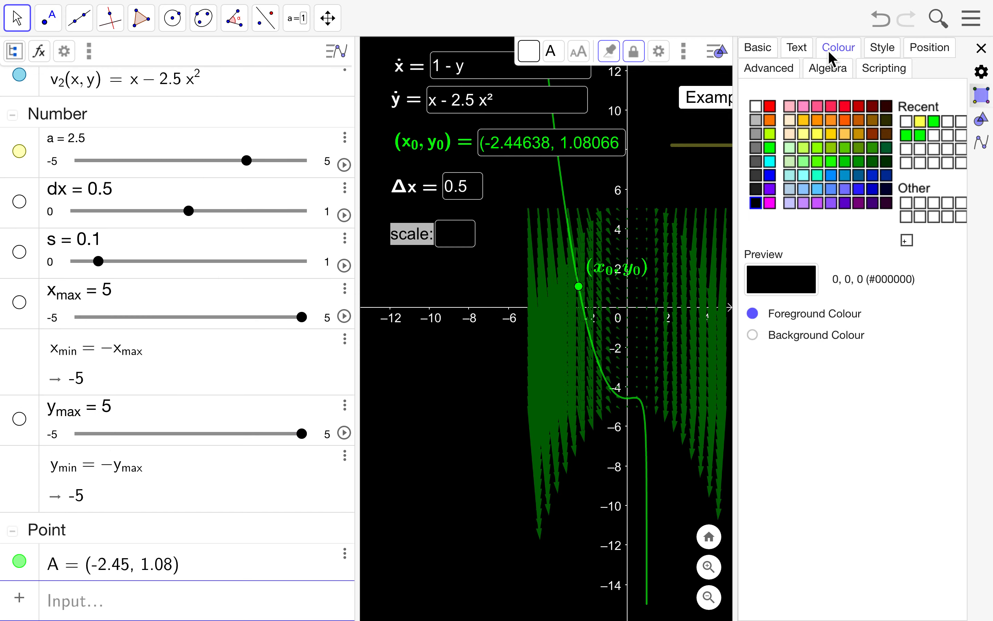
left_click(756, 107)
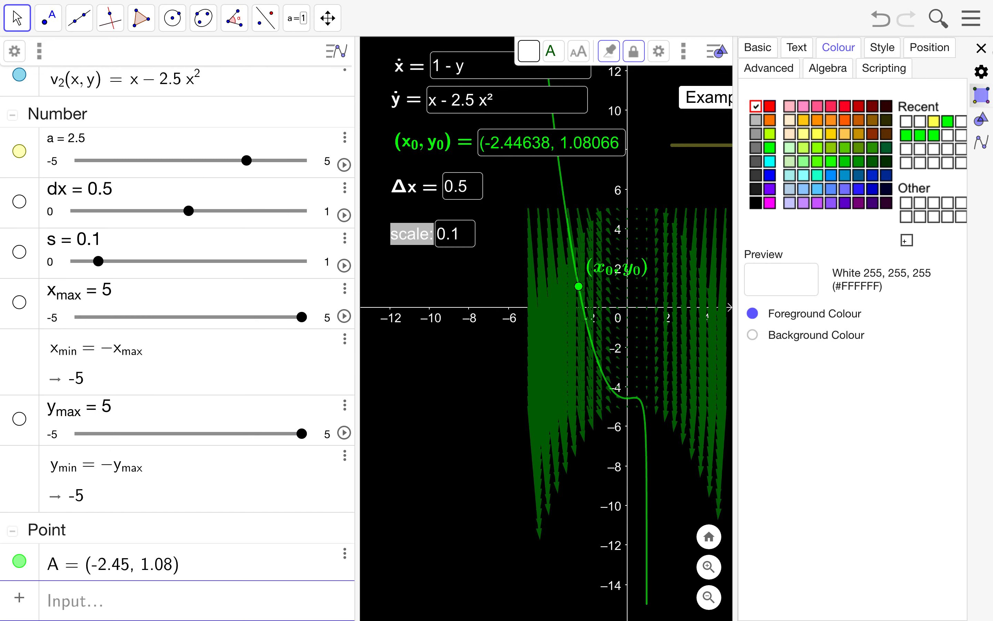
left_click(982, 49)
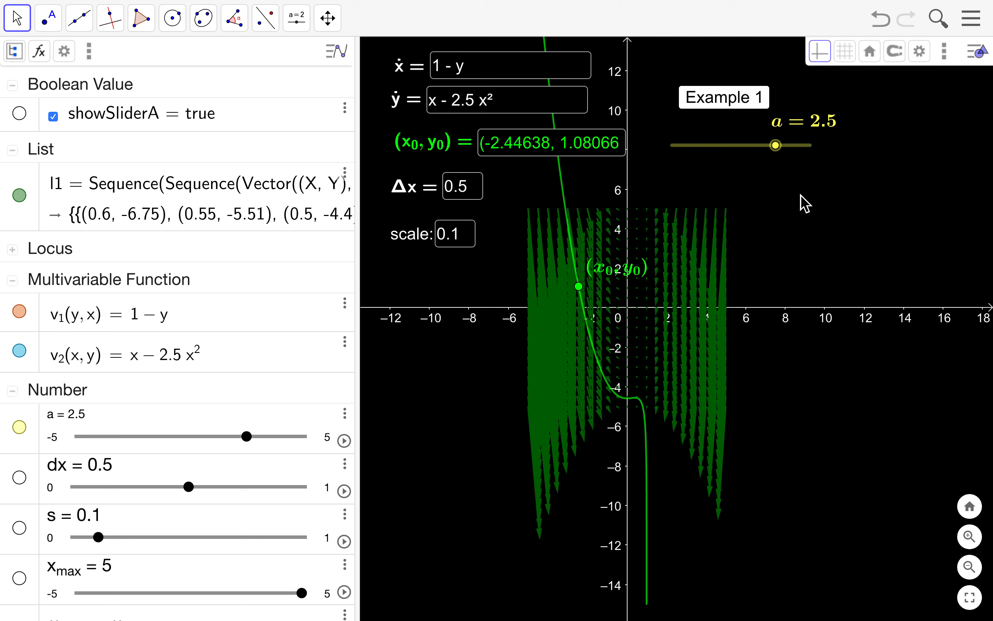
- Widen the graphics area and change the colour of the vector field list l1 to orange
left_click_drag(360, 140, 250, 144)
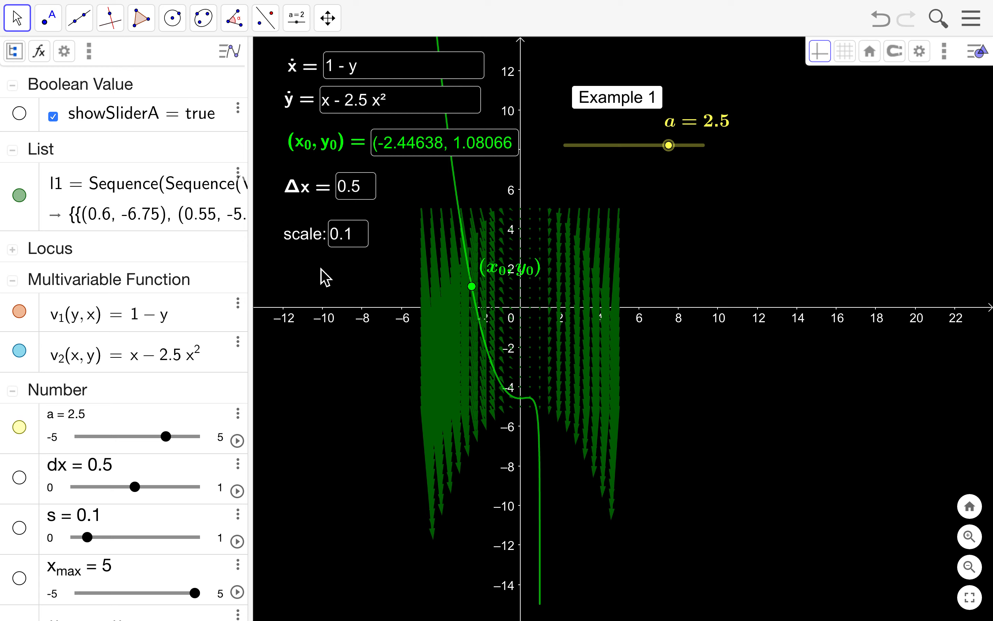
left_click(488, 232)
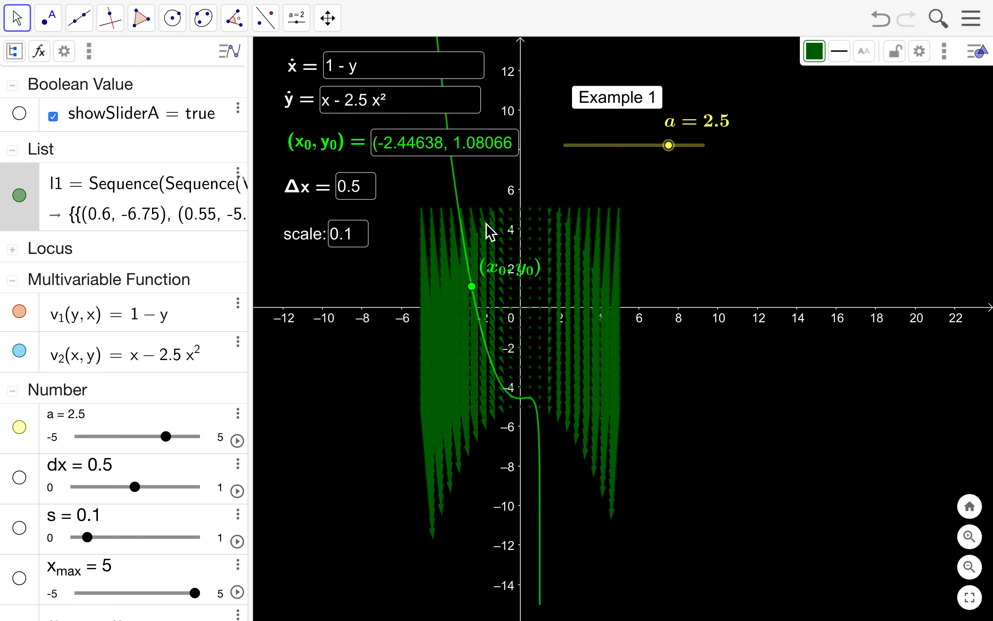
left_click(27, 174)
left_click(816, 53)
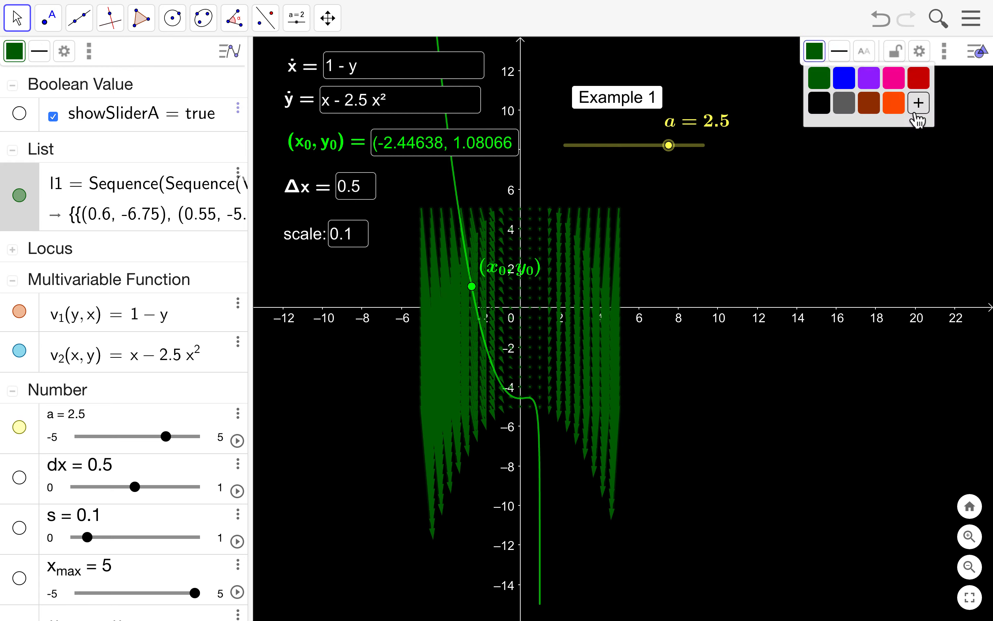
left_click(896, 104)
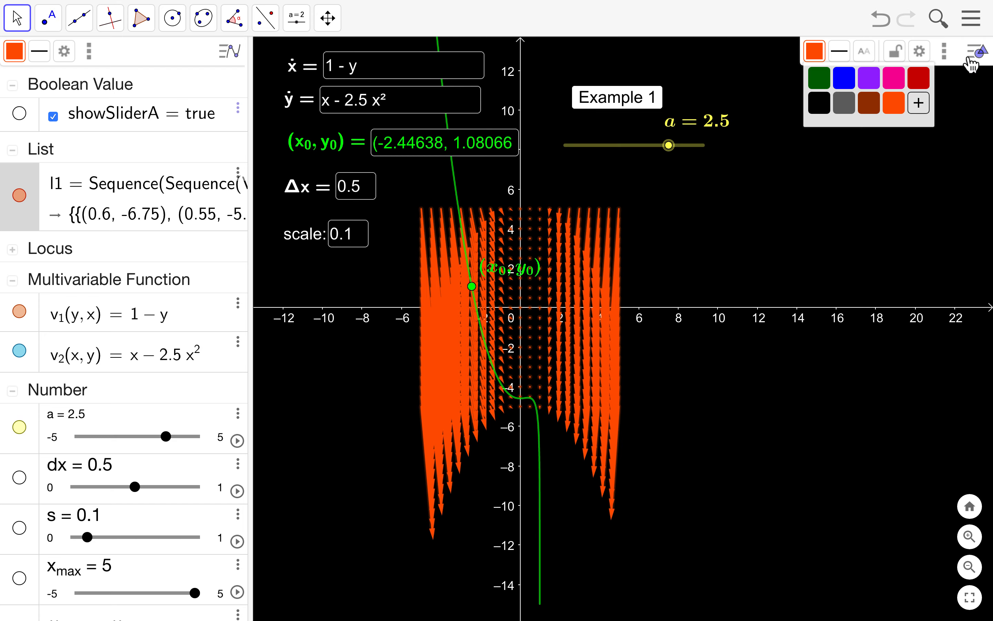
- Lower the line opacity of the vector field list to 20
left_click(927, 57)
left_click(927, 57)
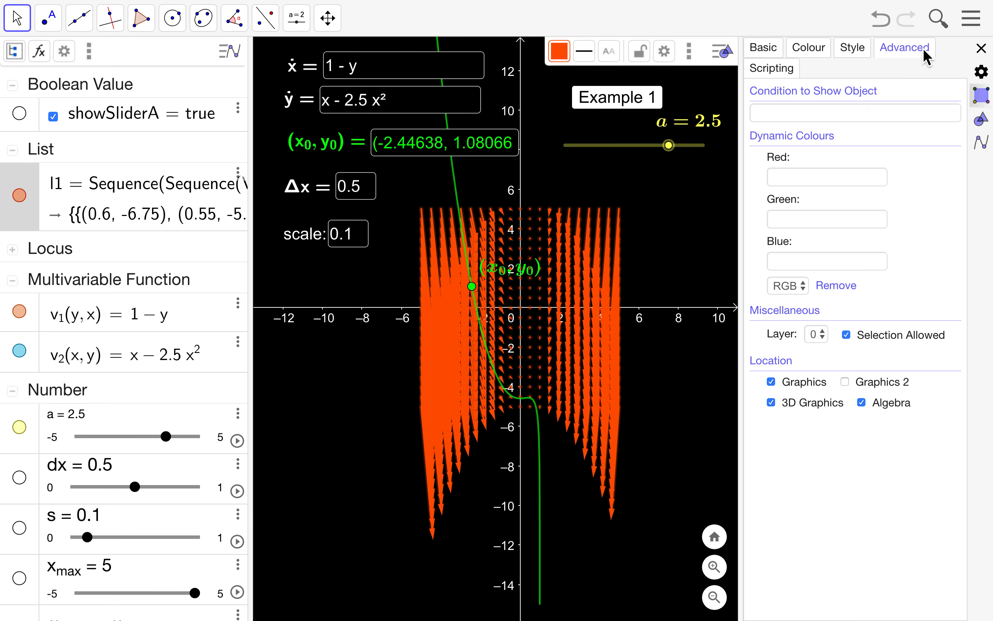
left_click(811, 48)
left_click(853, 46)
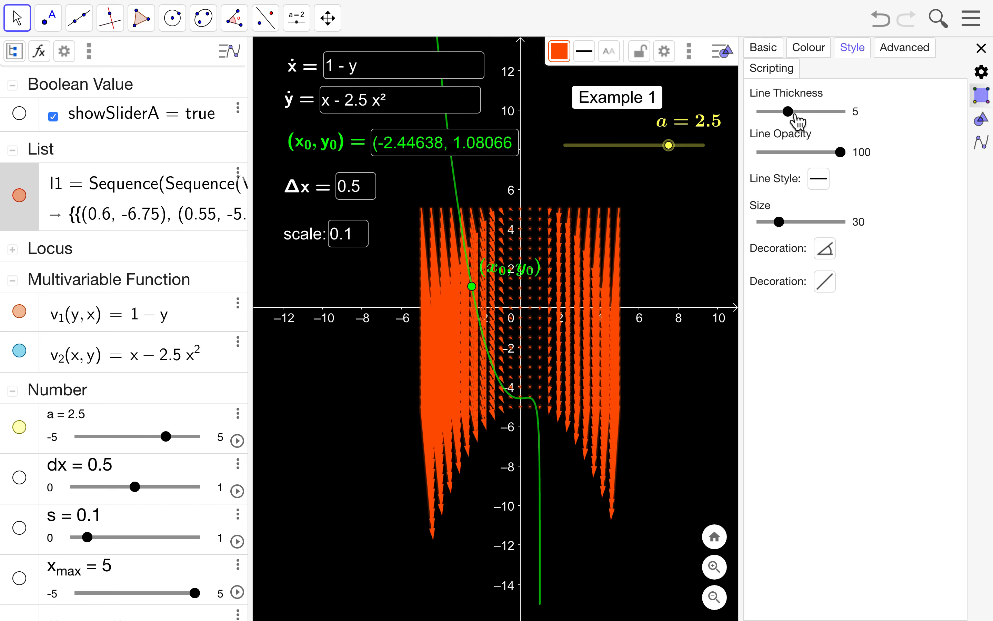
left_click_drag(840, 153, 785, 158)
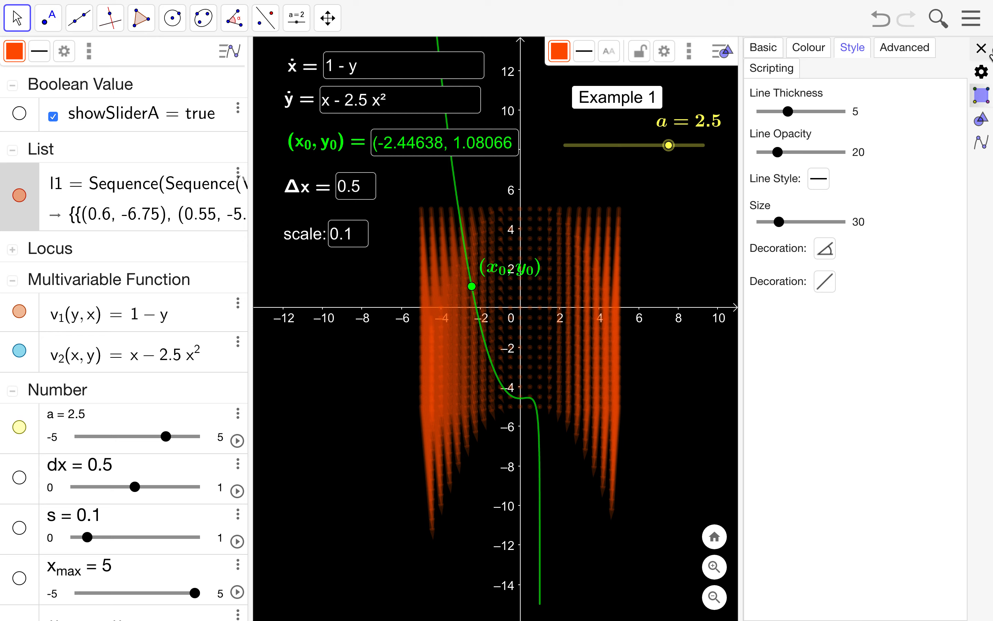
- Disallow selection of the vector field list in the graphics area and close its settings
left_click(903, 50)
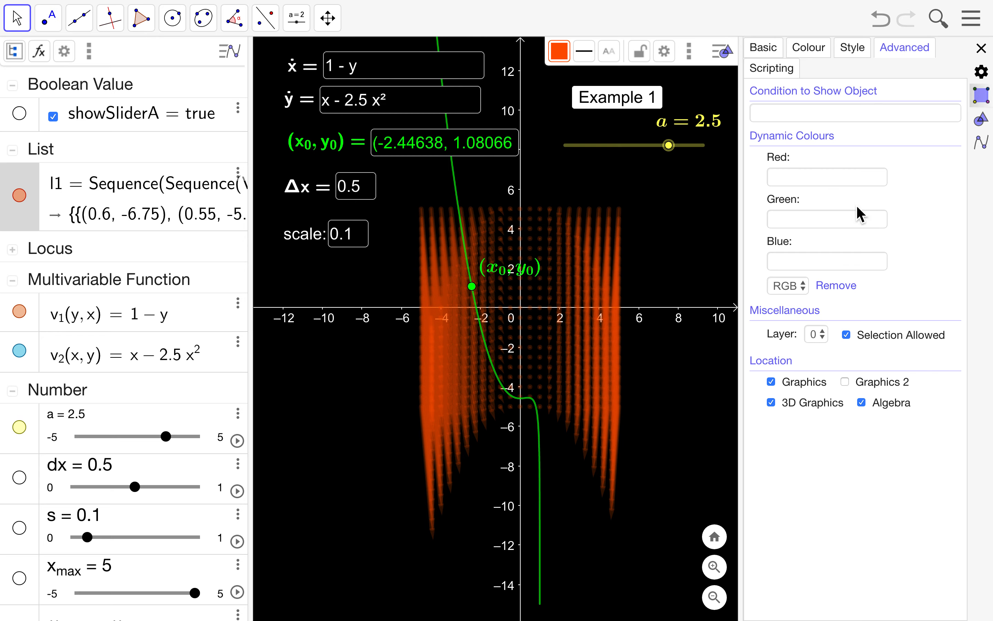
left_click(846, 335)
left_click(980, 48)
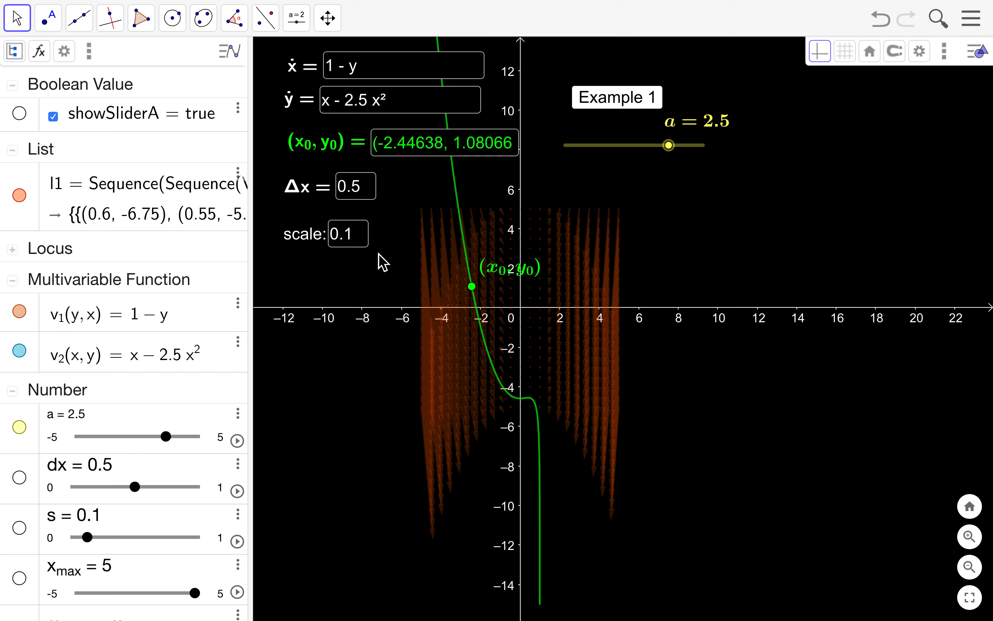
- Set the vector scale to 0.02 through the scale input box
left_click(357, 235)
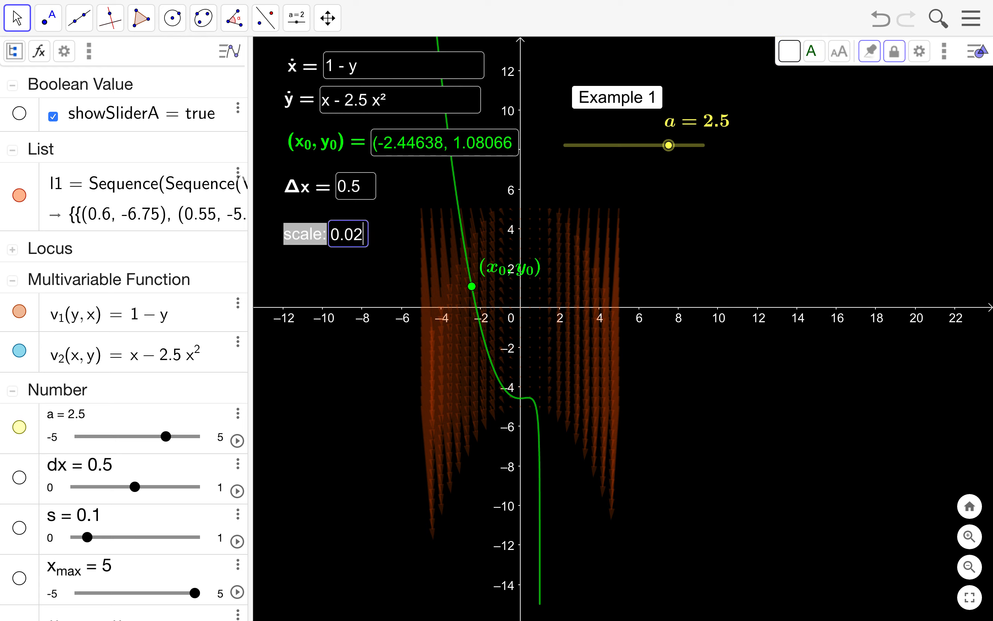
key("Return")
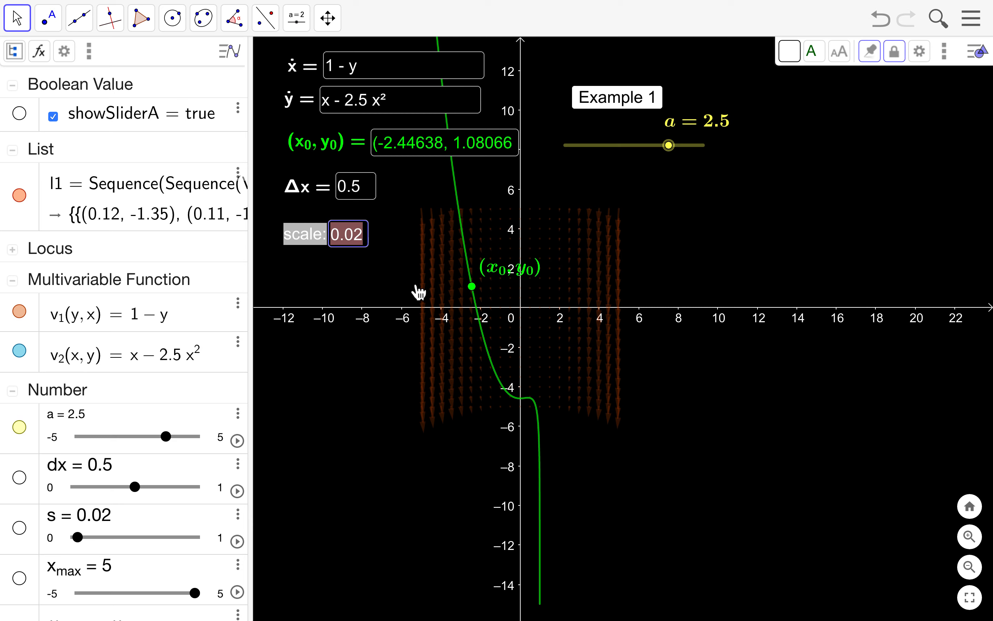
left_click(382, 280)
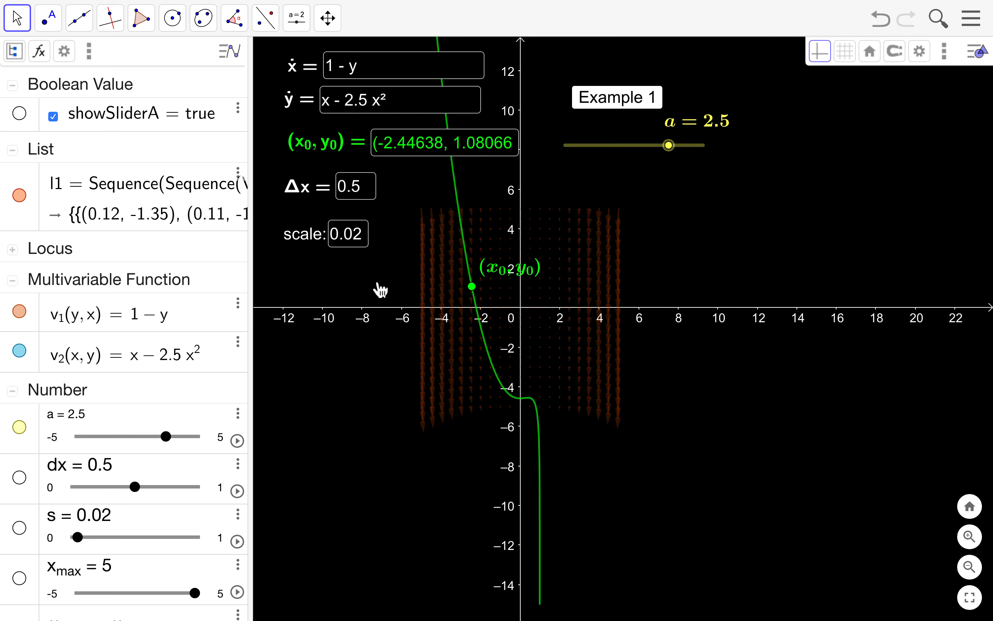
- Raise the line opacity of the vector field list l1 moderately and close its settings
left_click_drag(381, 286, 443, 293)
scroll(613, 302, "up", 3)
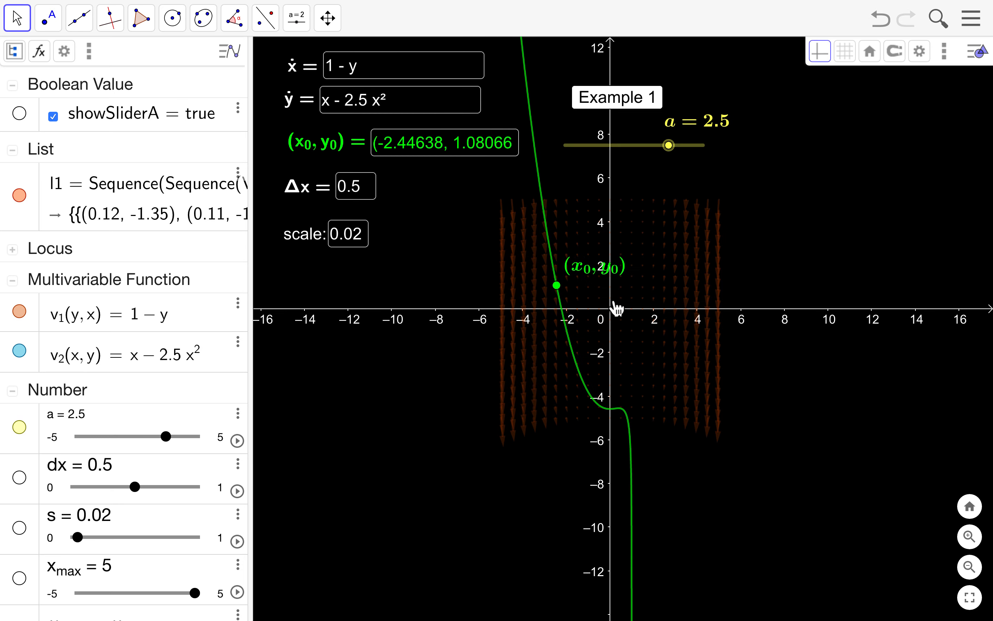
scroll(615, 308, "up", 5)
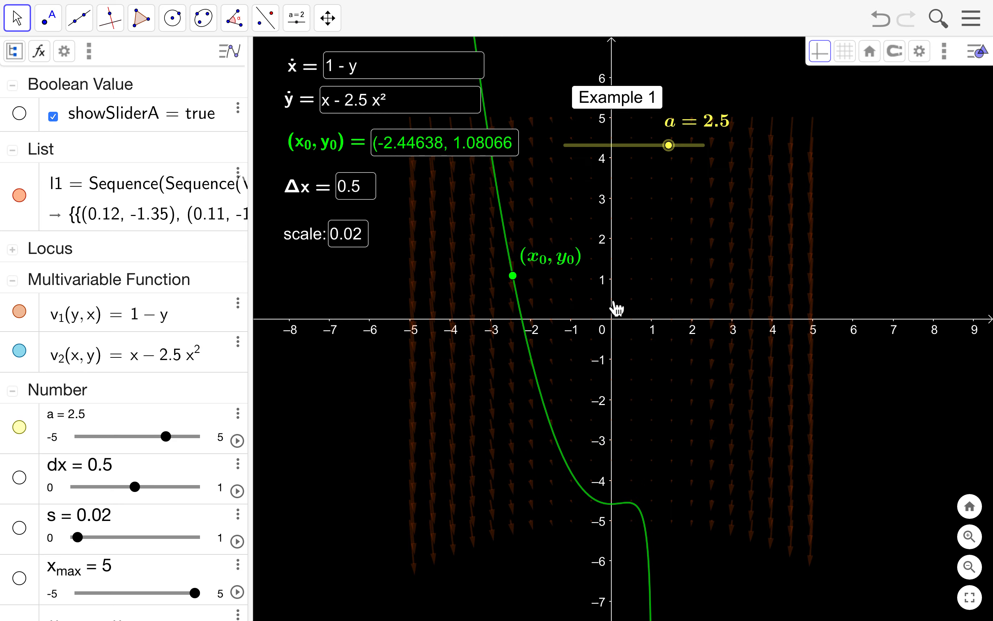
left_click_drag(629, 246, 653, 267)
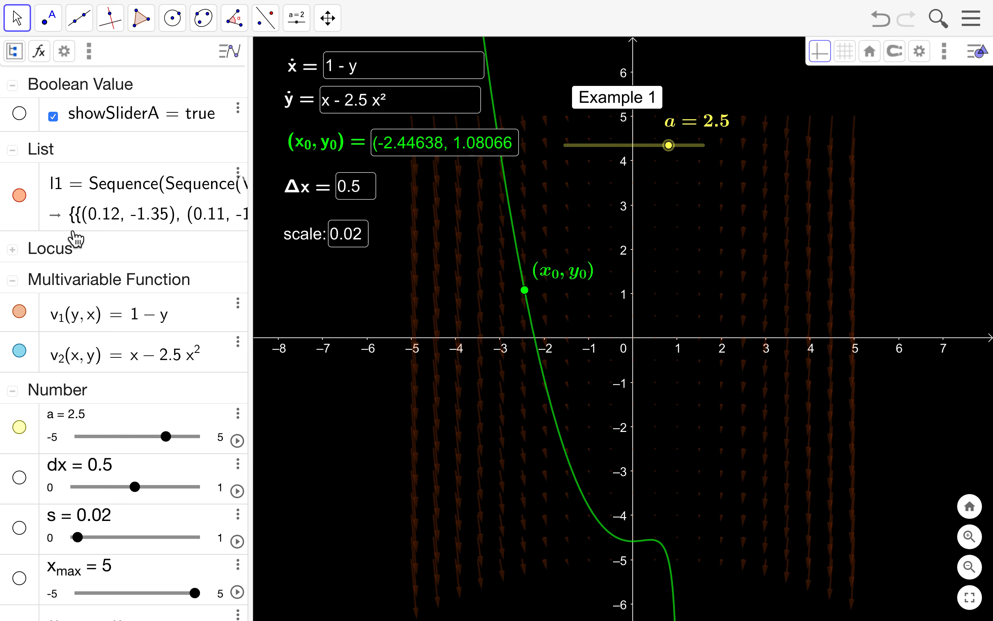
left_click(36, 193)
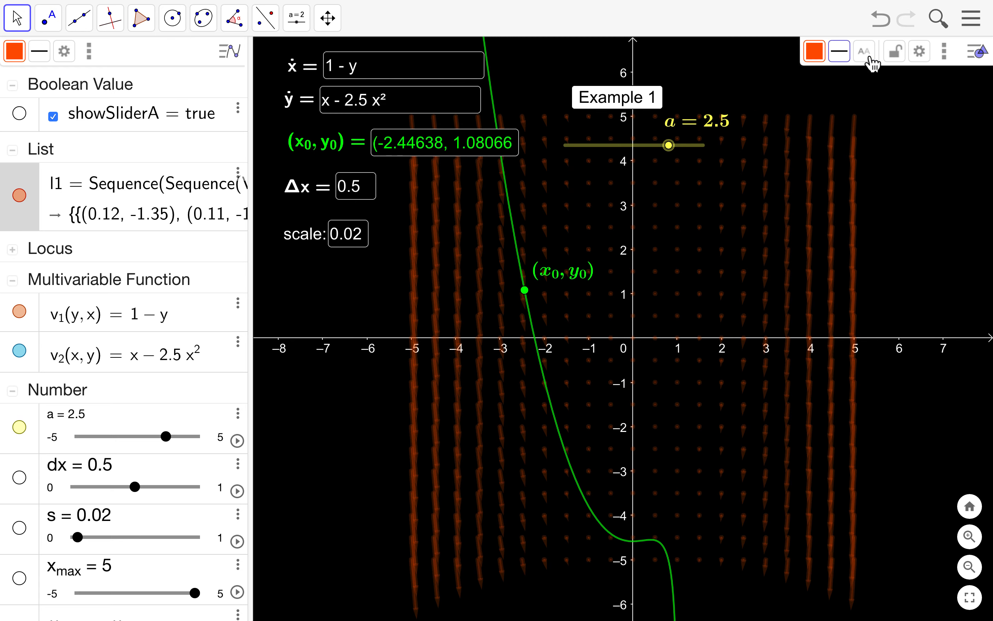
left_click(824, 62)
left_click(825, 63)
left_click(958, 54)
left_click(957, 58)
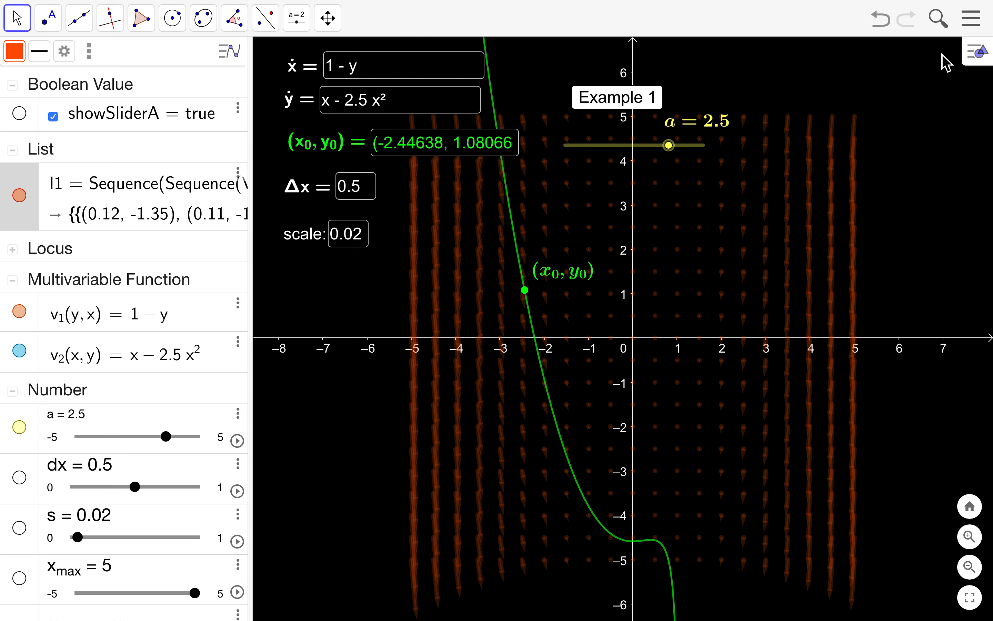
left_click(930, 55)
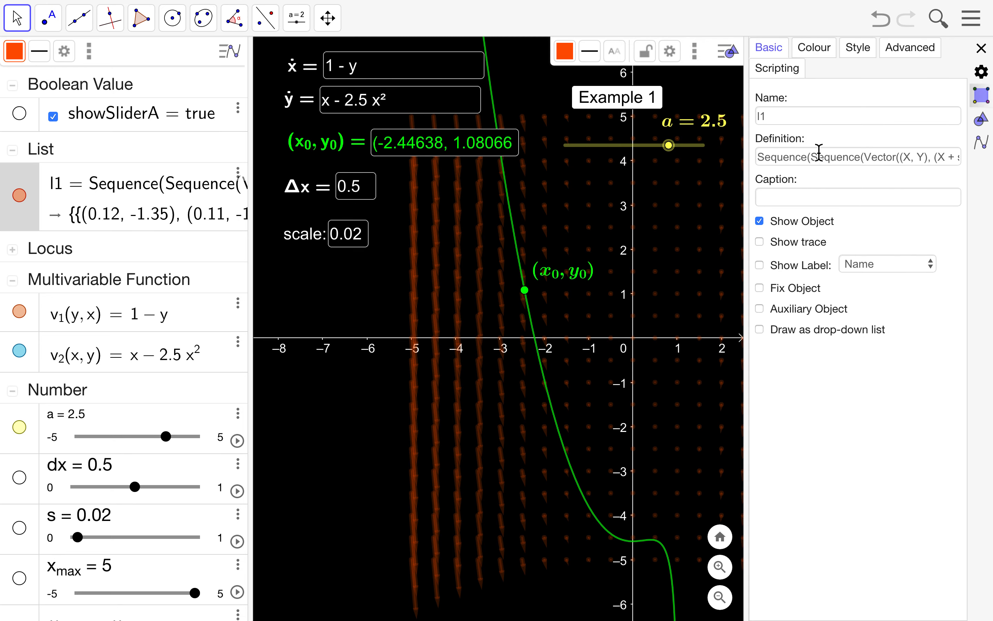
left_click(857, 50)
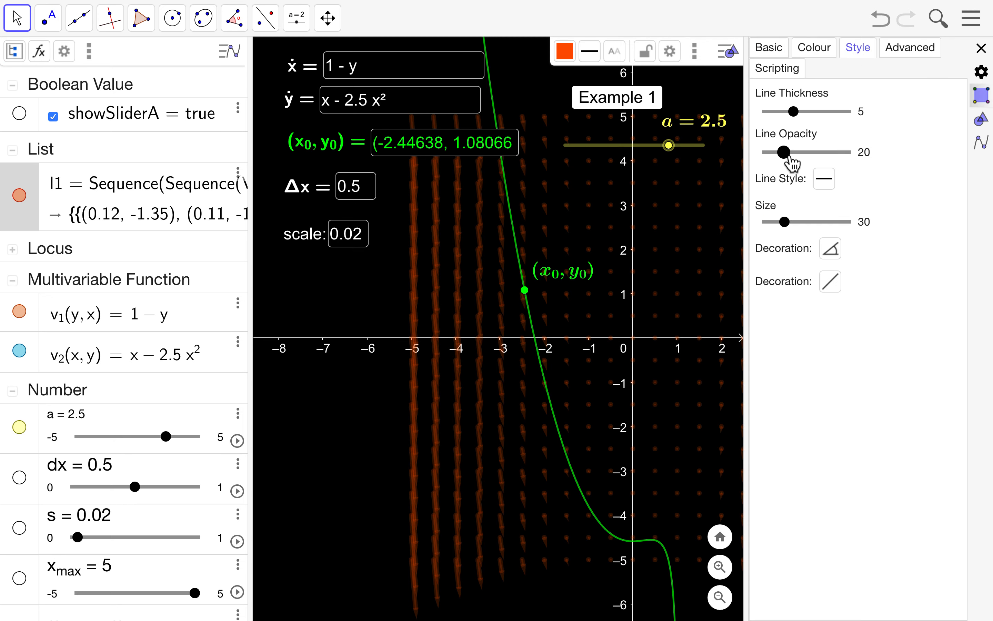
left_click_drag(792, 151, 807, 152)
left_click(981, 48)
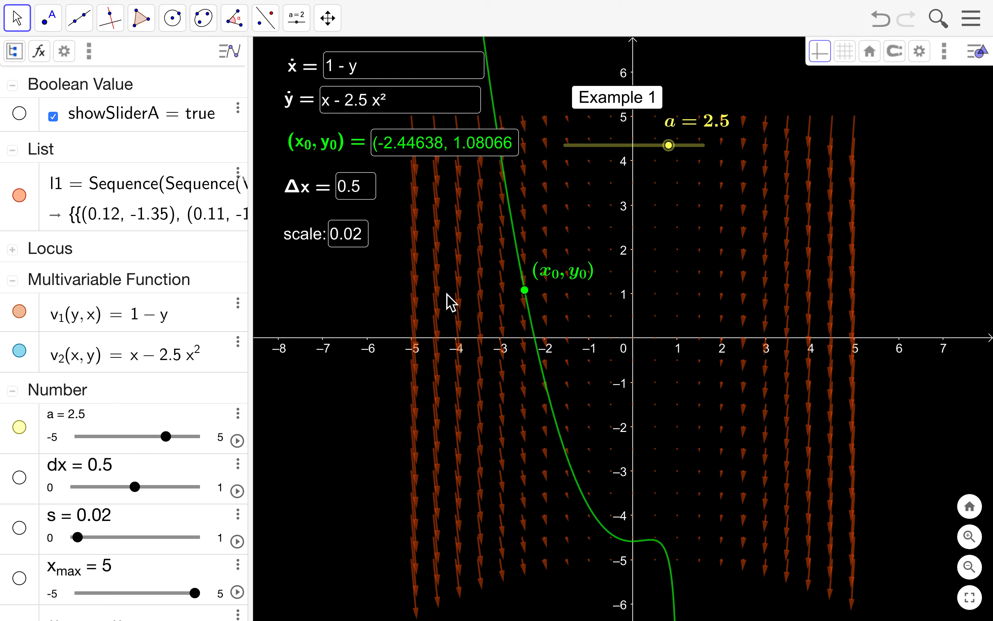
- Move the starting point (x₀, y₀) along the field to about (-0.79, 0.57)
left_click_drag(530, 295, 599, 314)
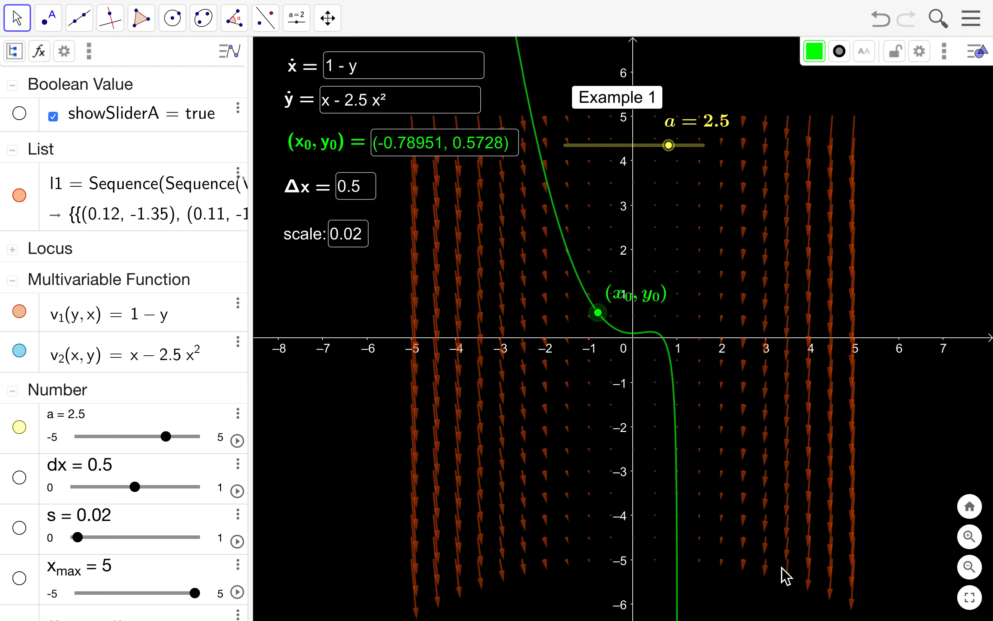
- Place a new free point outside the vector field at about (6.14, 3.28)
scroll(133, 510, "down", 5)
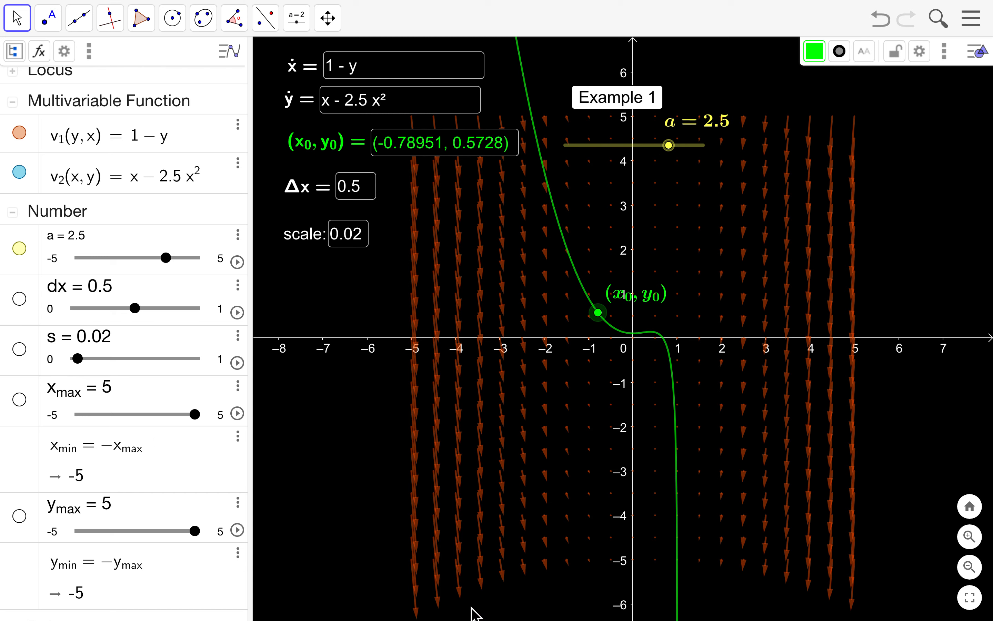
left_click(60, 24)
left_click(66, 61)
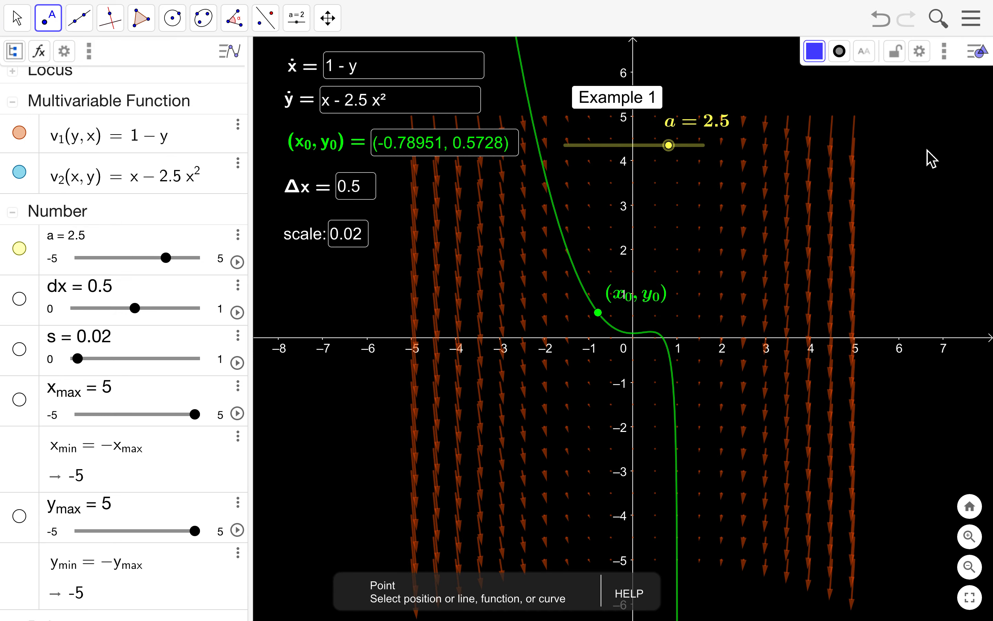
left_click(906, 193)
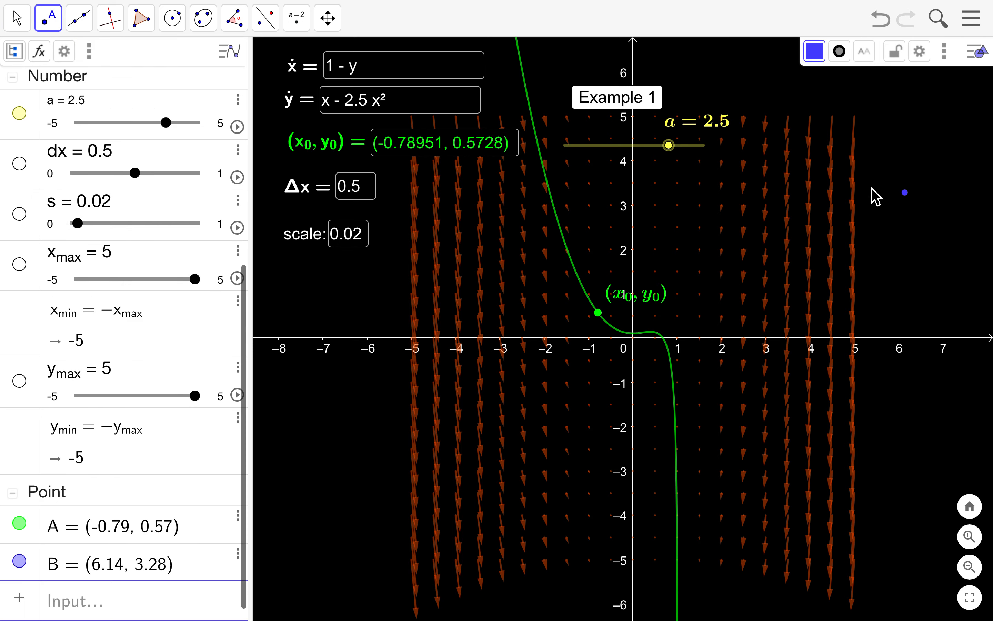
- Increase the size of the new point B slightly
left_click(12, 28)
left_click(16, 562)
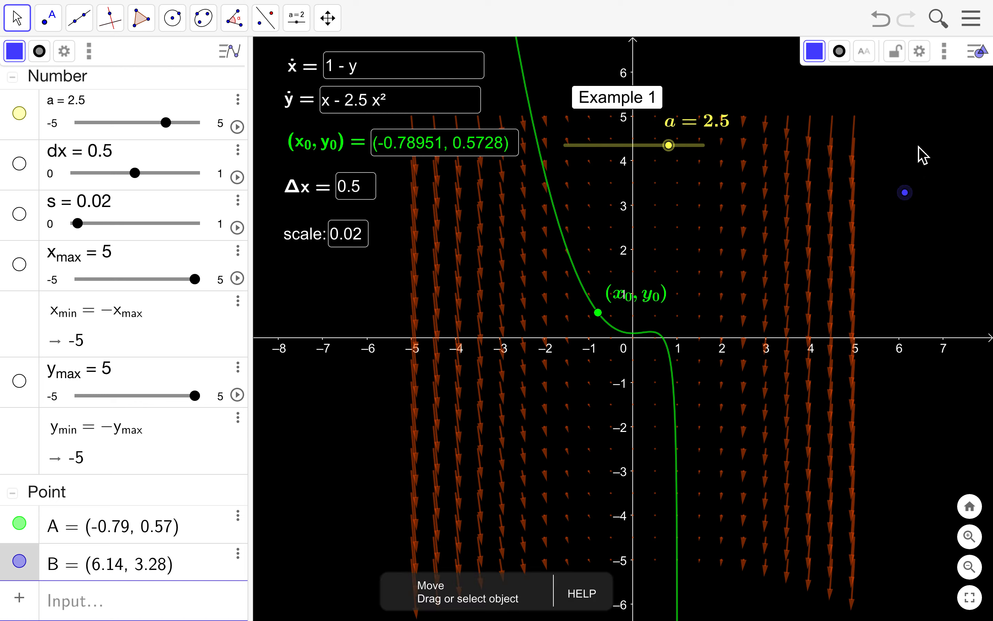
left_click(839, 51)
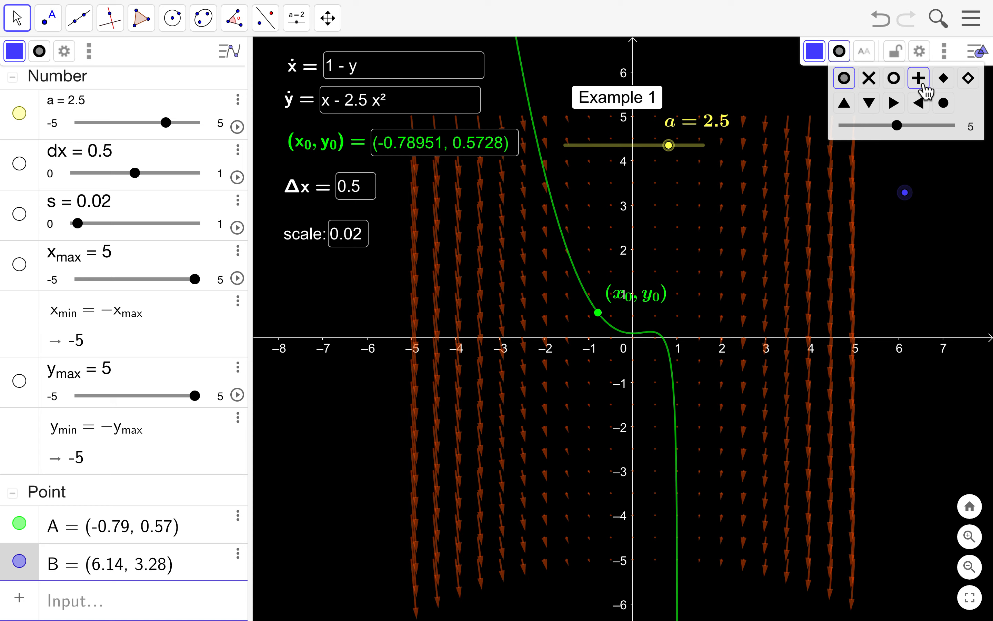
left_click(839, 51)
left_click(839, 51)
left_click_drag(903, 138, 926, 130)
left_click(848, 53)
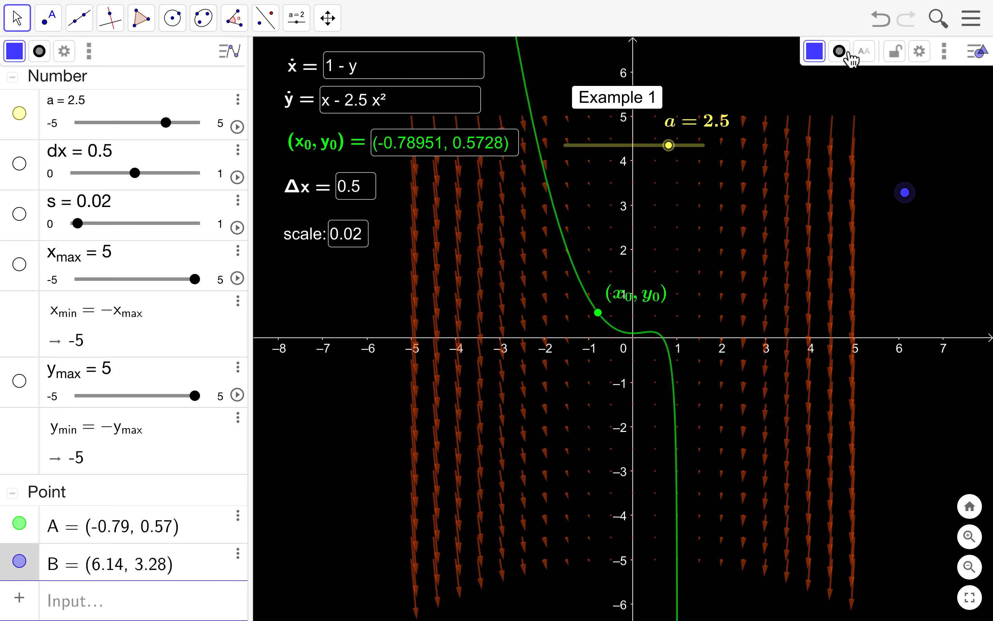
- Colour point B white and close its settings
left_click(920, 53)
left_click(820, 47)
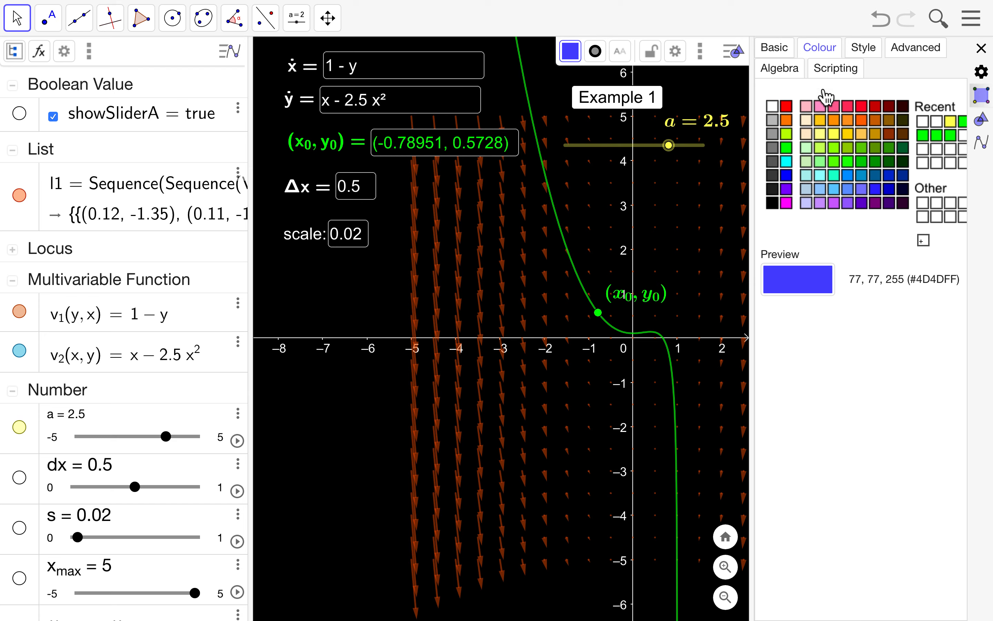
left_click(771, 106)
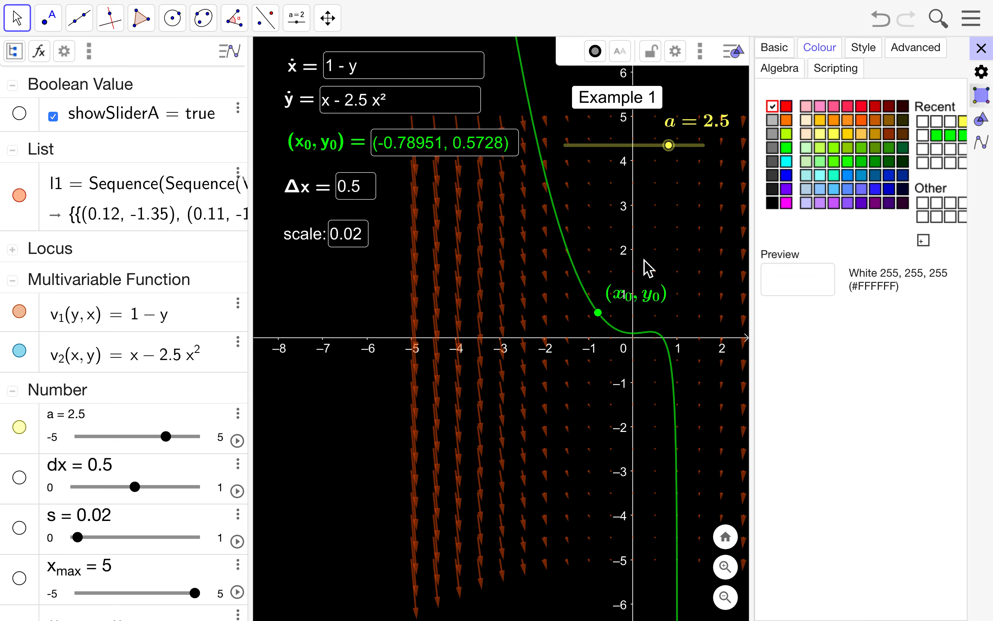
left_click(981, 48)
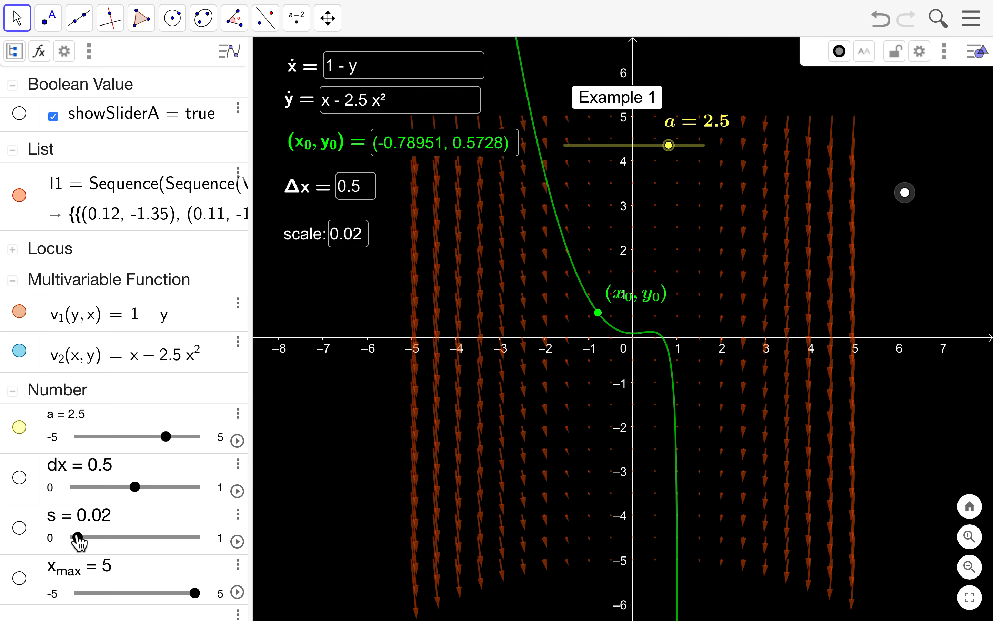
- Redefine the number x_max as x(B)
left_click(132, 575)
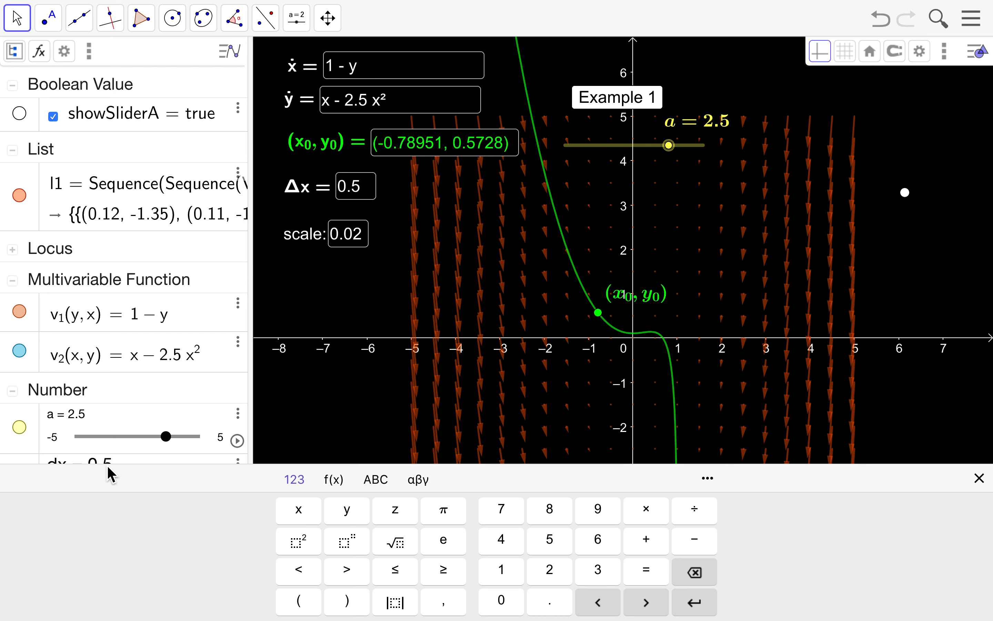
scroll(111, 468, "down", 10)
key("BackSpace")
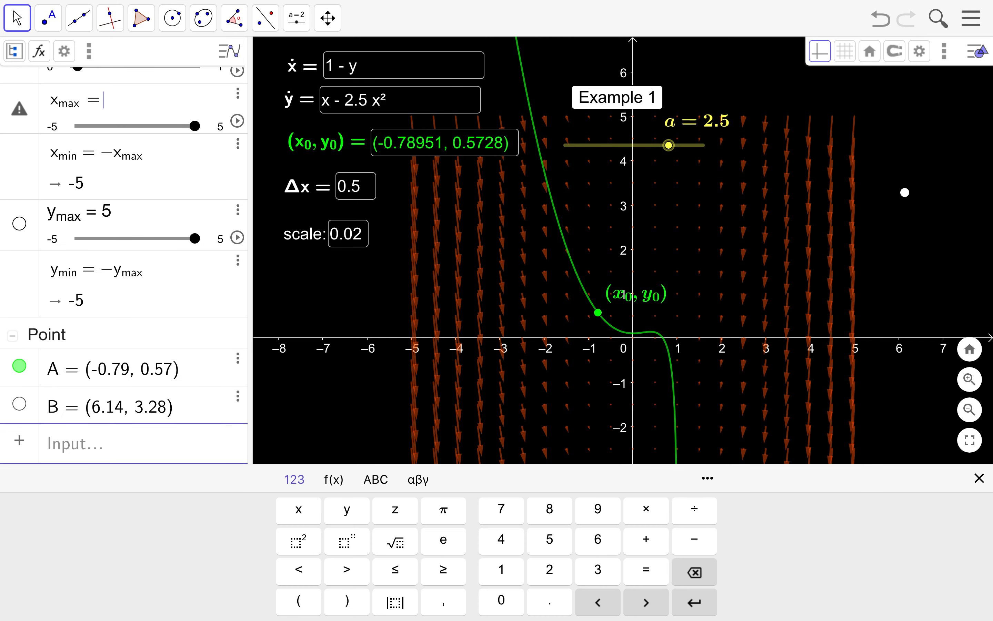
type("x(B)")
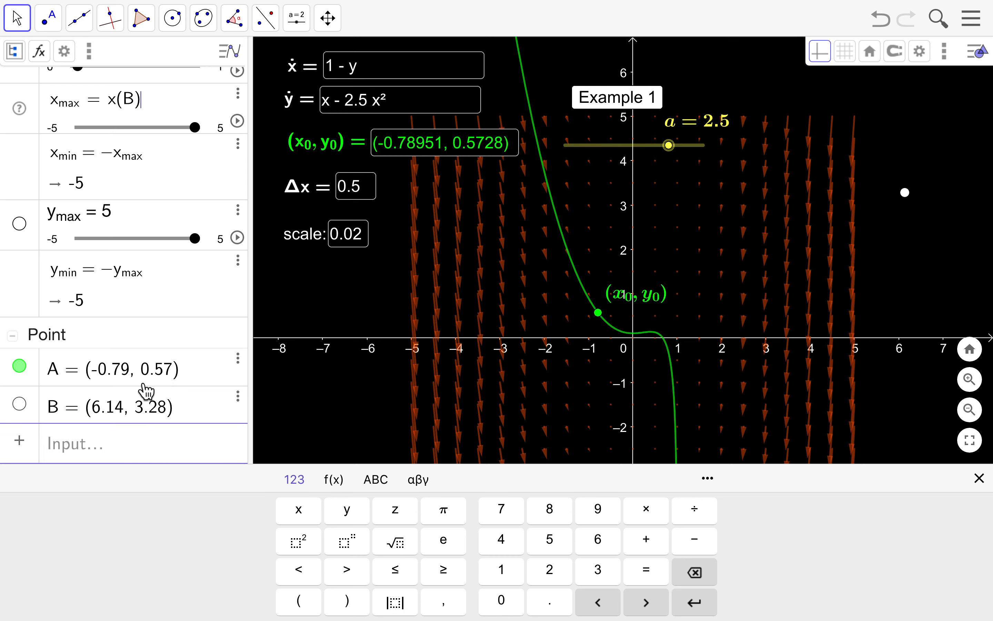
key("Return")
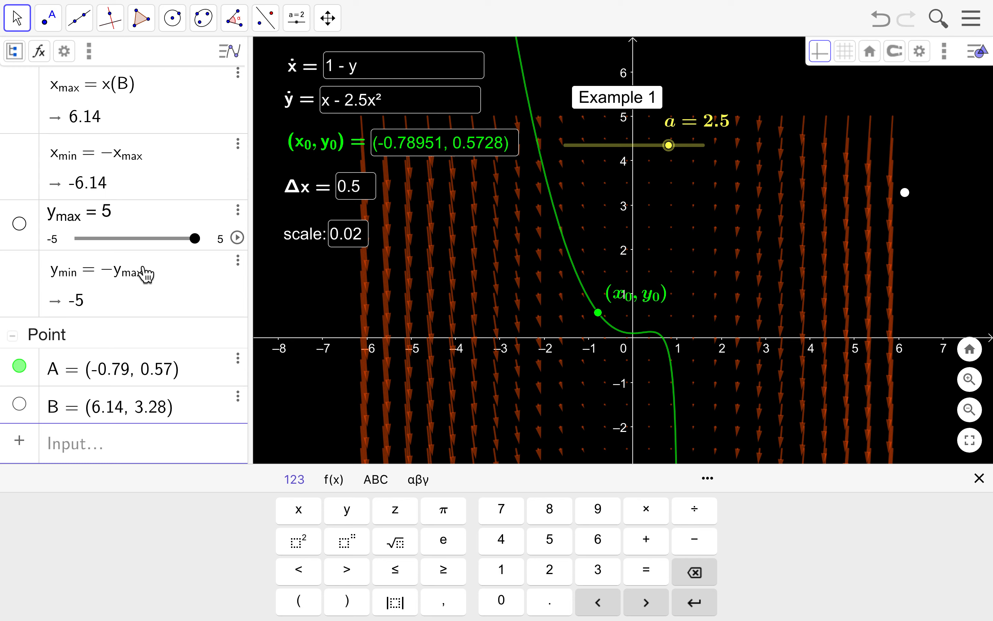
- Redefine the number y_max as y(B) and move point B to about (6.4, 3.83)
left_click(133, 220)
key("BackSpace")
type("y(B)")
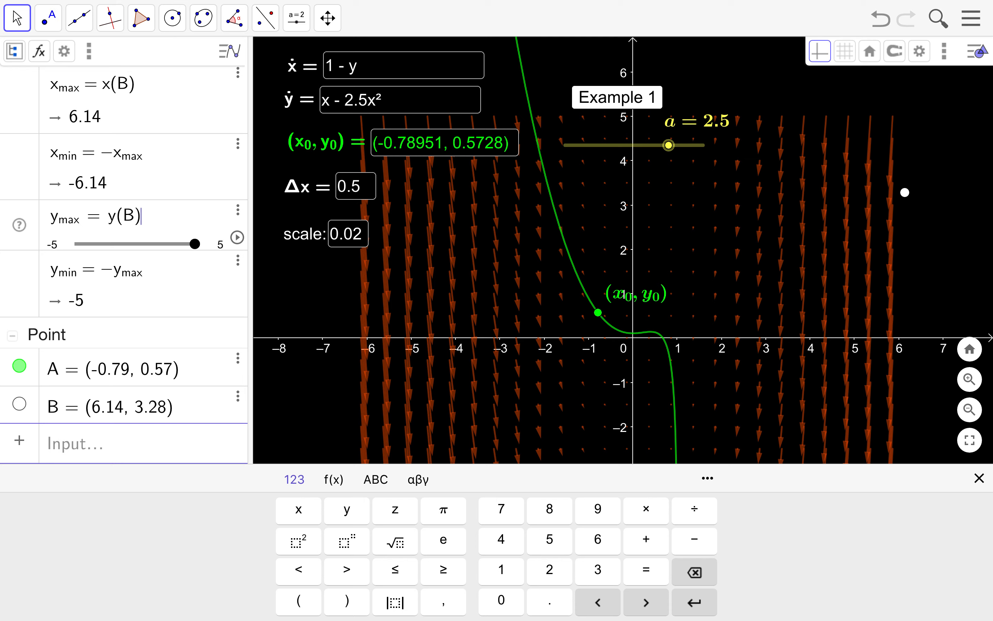
key("Return")
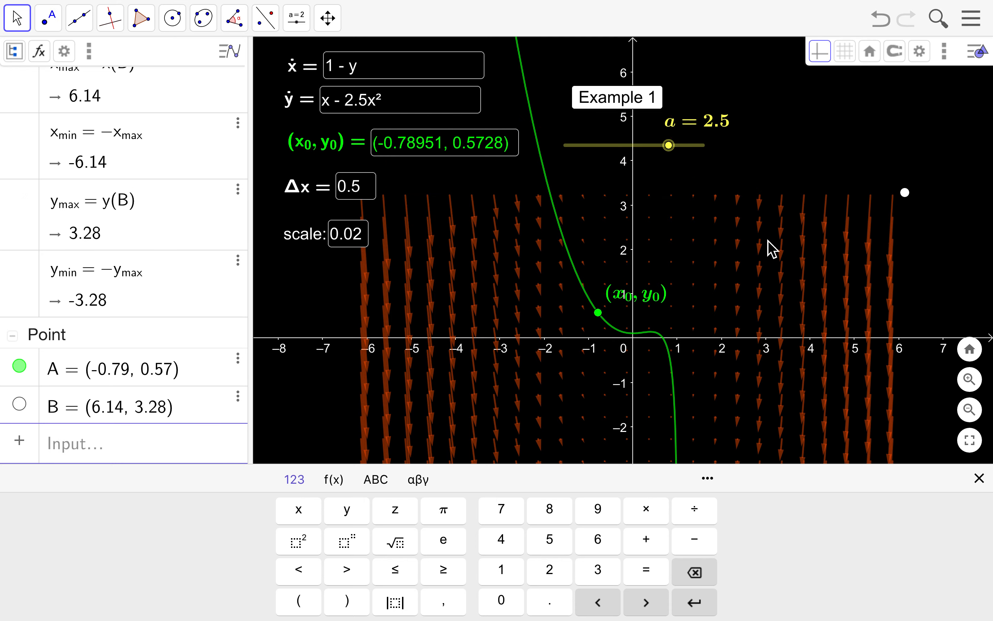
left_click(979, 478)
left_click_drag(907, 192, 918, 170)
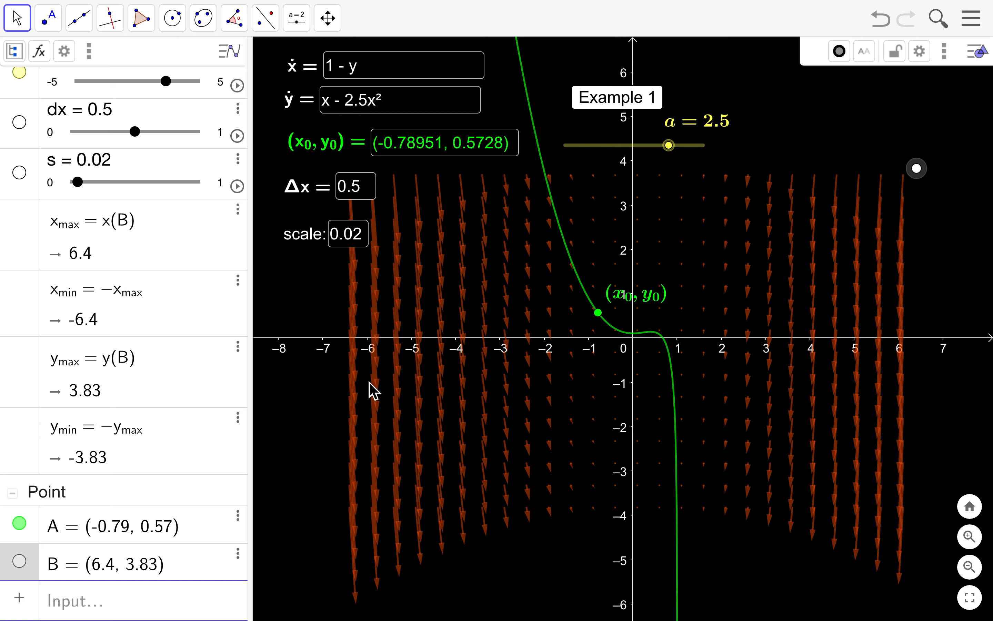
- Create a segment from B to (x(B), -y(B)) with the Segment command
left_click(84, 608)
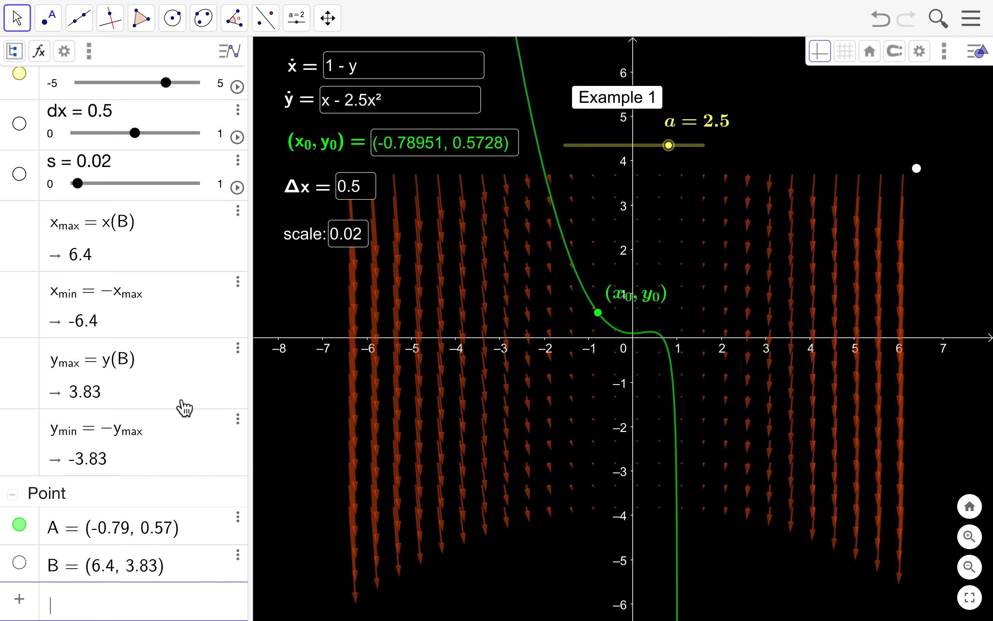
type("Segment(")
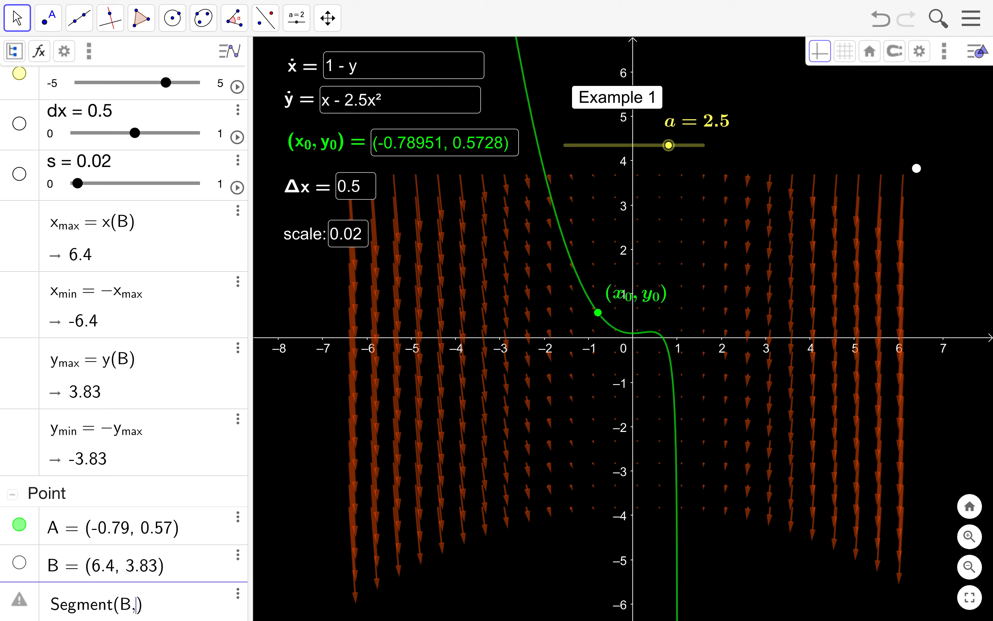
type("B, (x(B),")
type("-y(B")
key("Return")
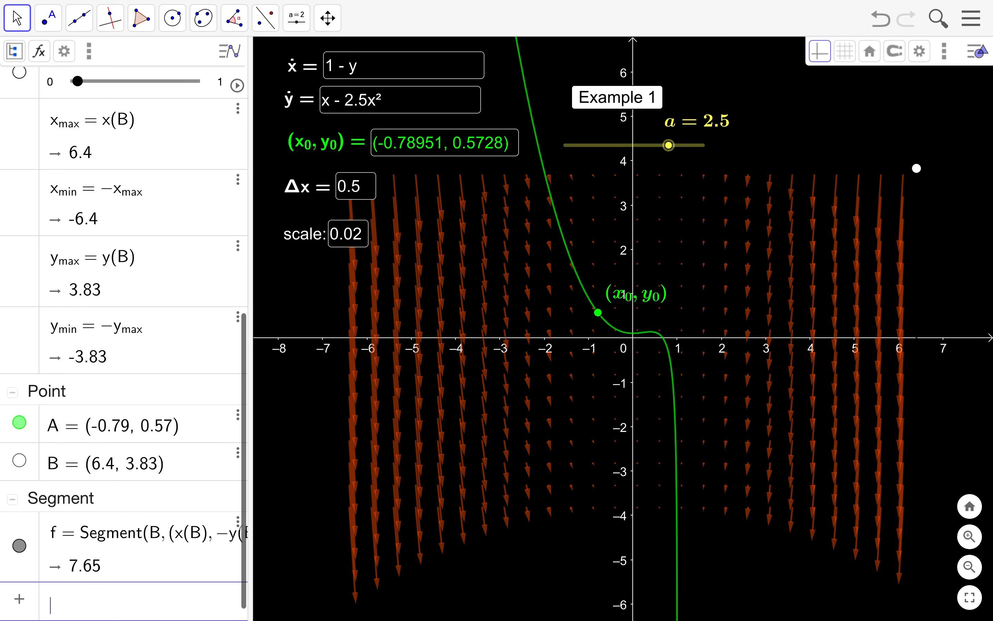
- Colour the vertical segment below point B dark grey
left_click(18, 535)
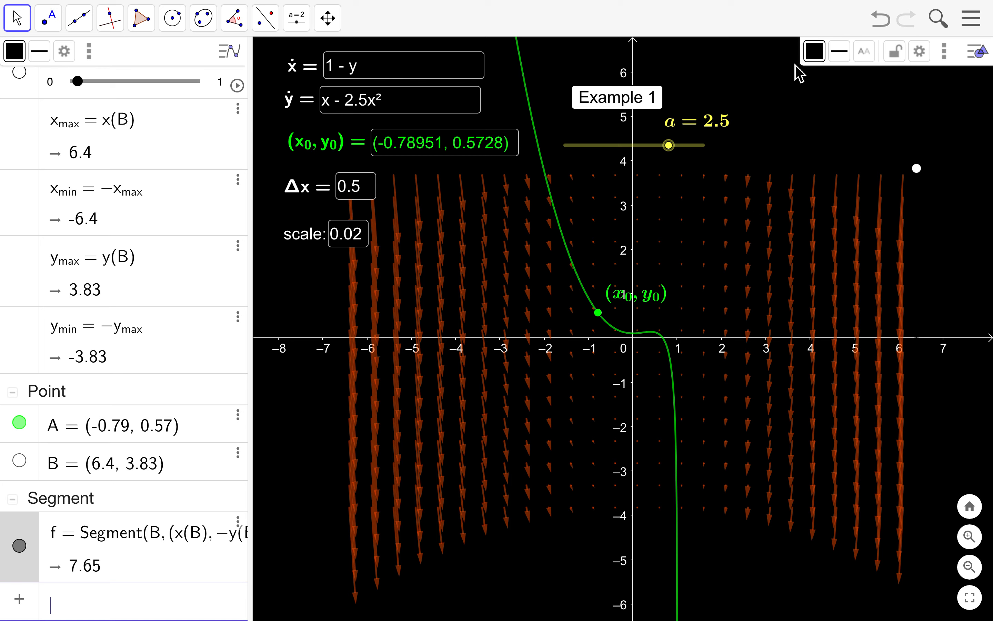
left_click(814, 51)
left_click(844, 102)
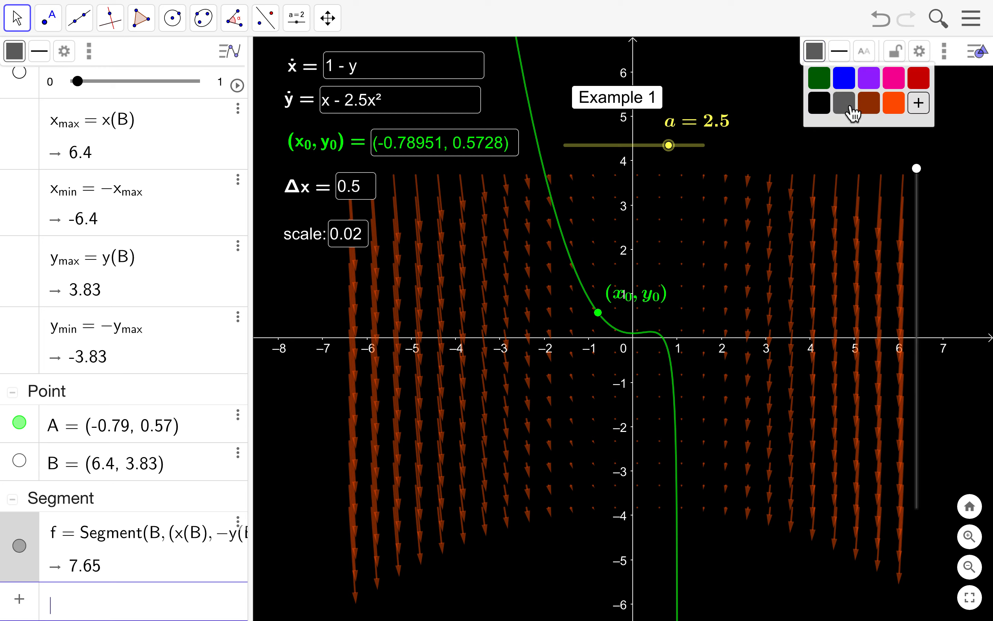
- Create a segment from (x(B), -y(B)) to (-x(B), -y(B)) as the lower edge of the field
left_click(94, 611)
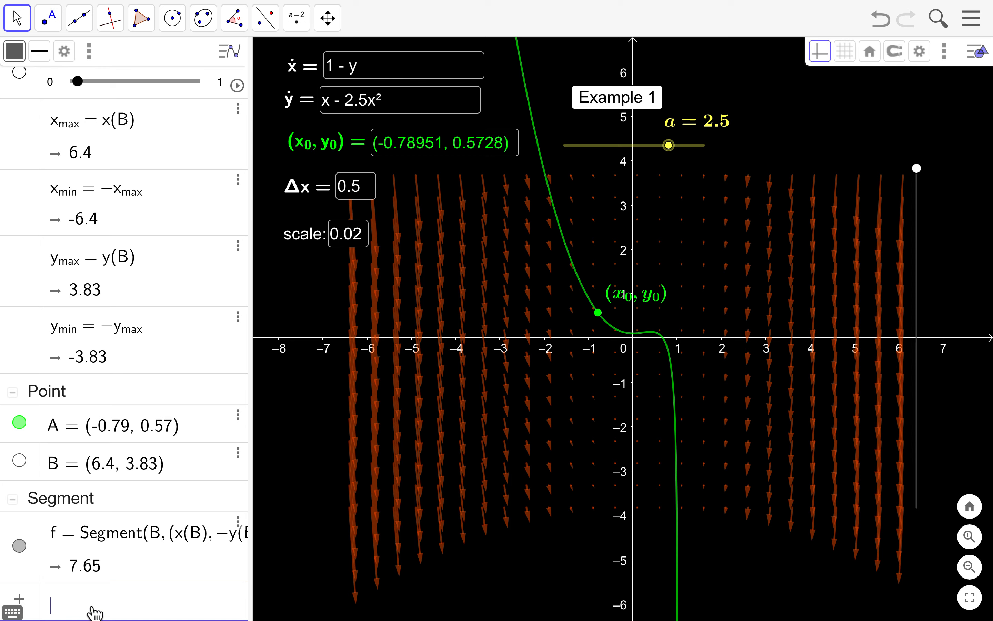
type("Segment(")
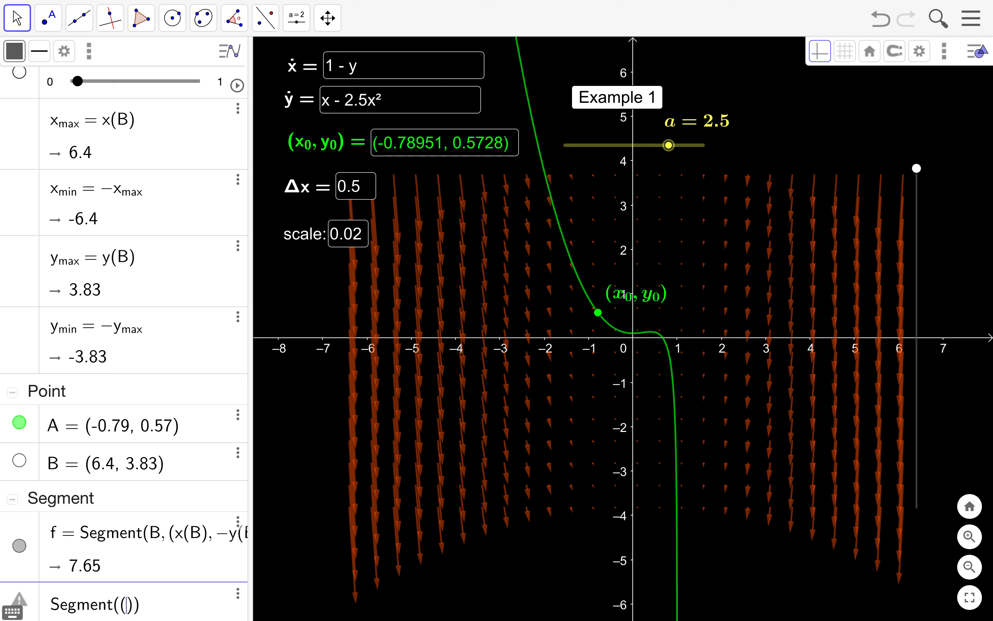
type("(x(B")
type(", -y(B),")
key("Right")
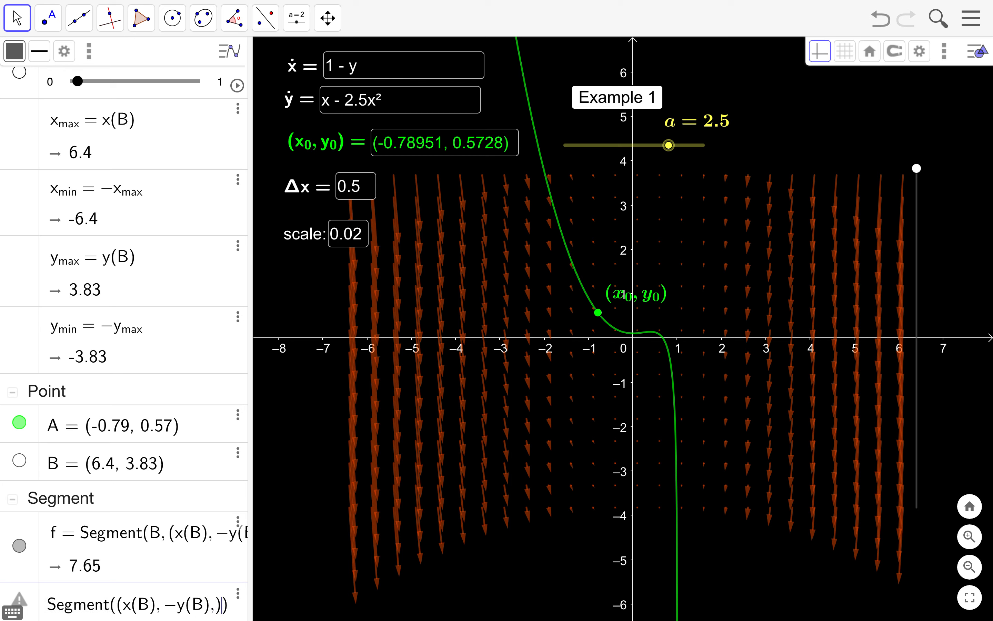
key("Right")
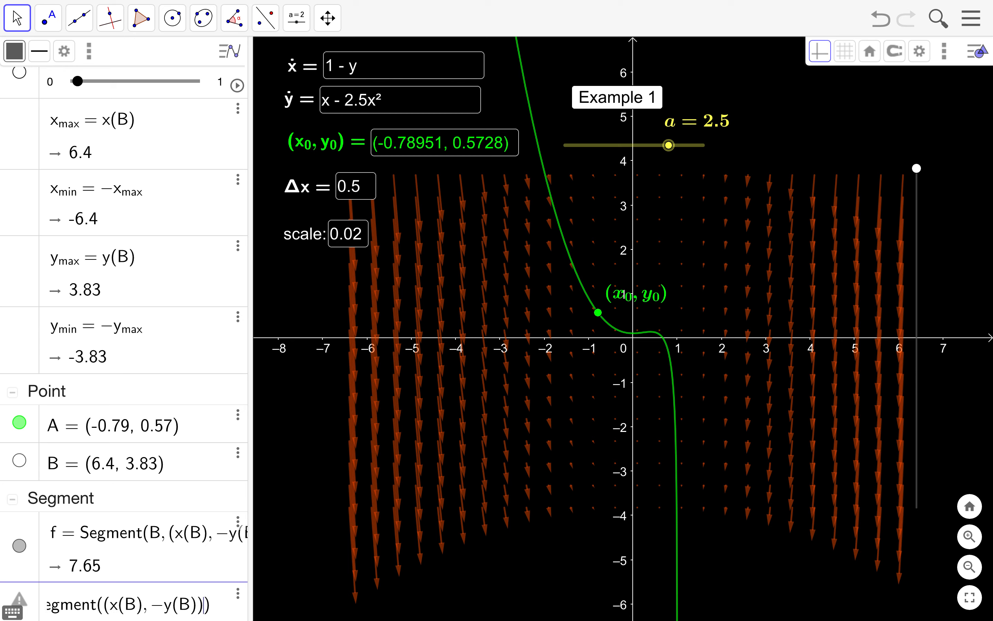
type("(-x(B), -y")
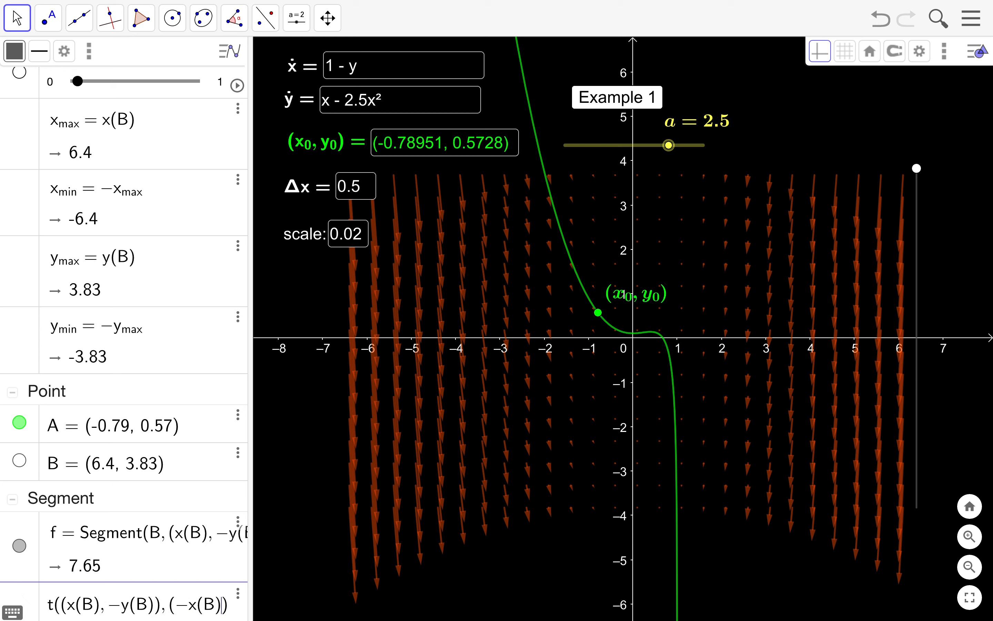
type("(B)")
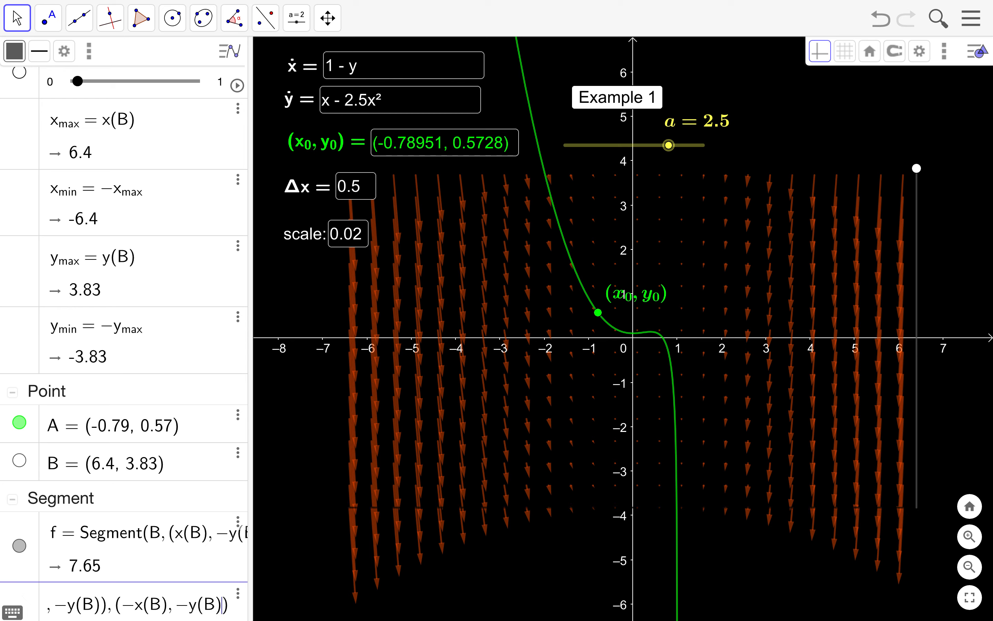
key("Return")
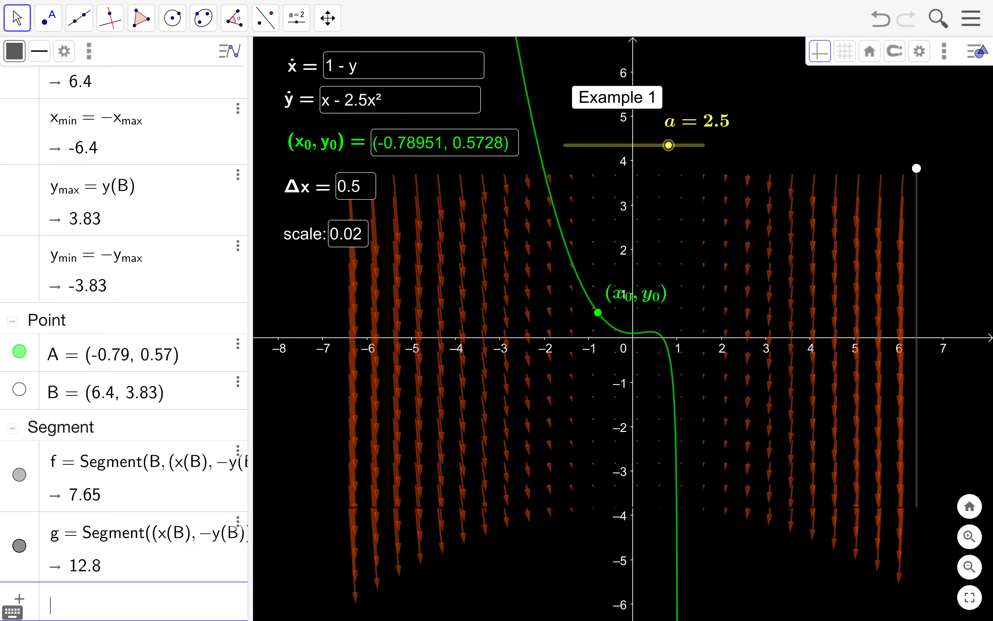
- Colour the lower edge segment g dark grey
left_click(37, 528)
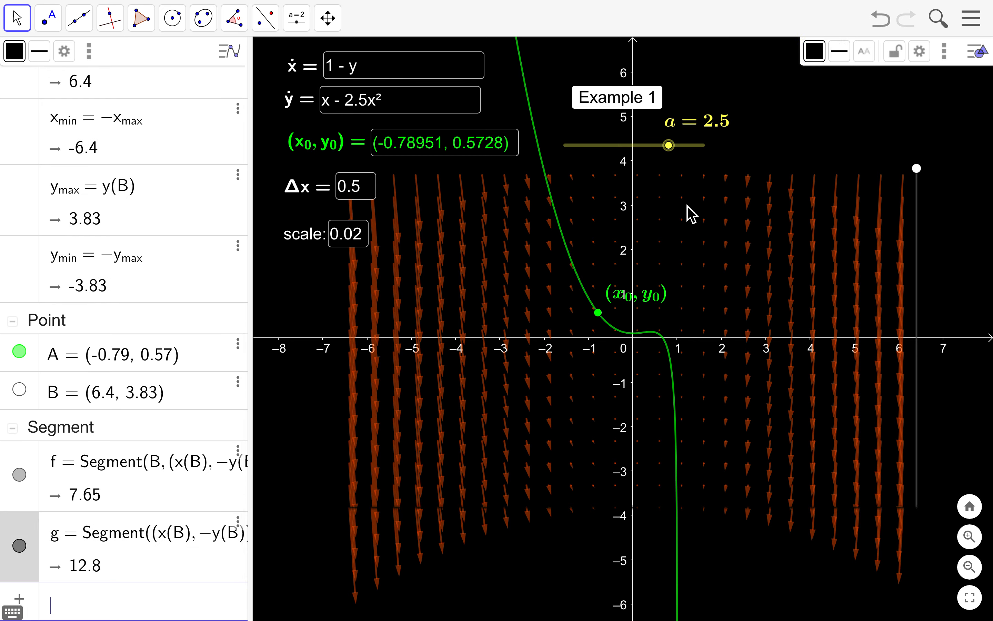
left_click(816, 60)
left_click(853, 103)
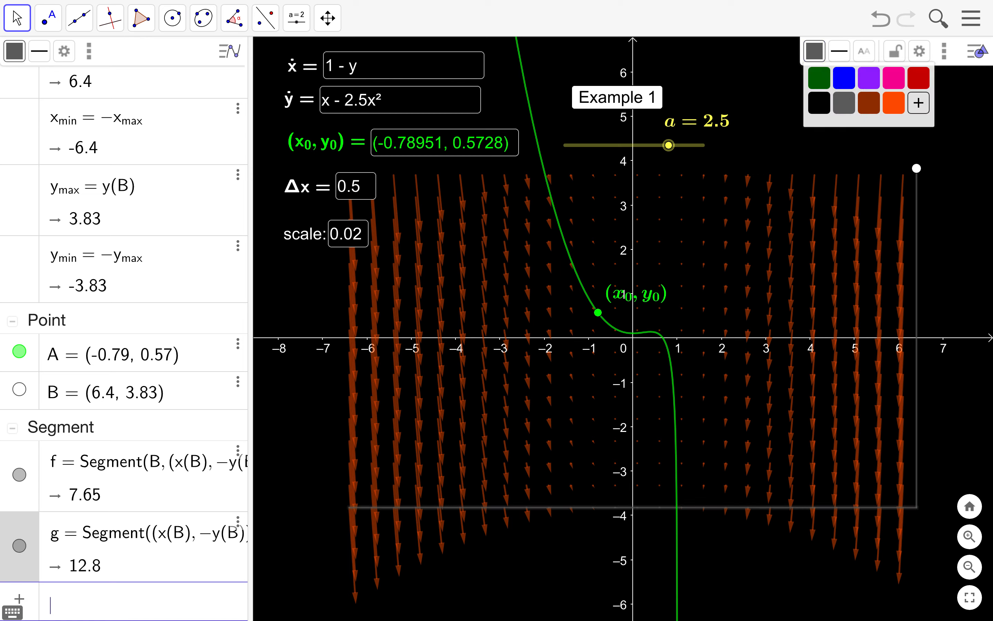
- Create the left edge segment of the field's frame, starting from (-x(B), -y(B))
left_click(65, 612)
type("Segment")
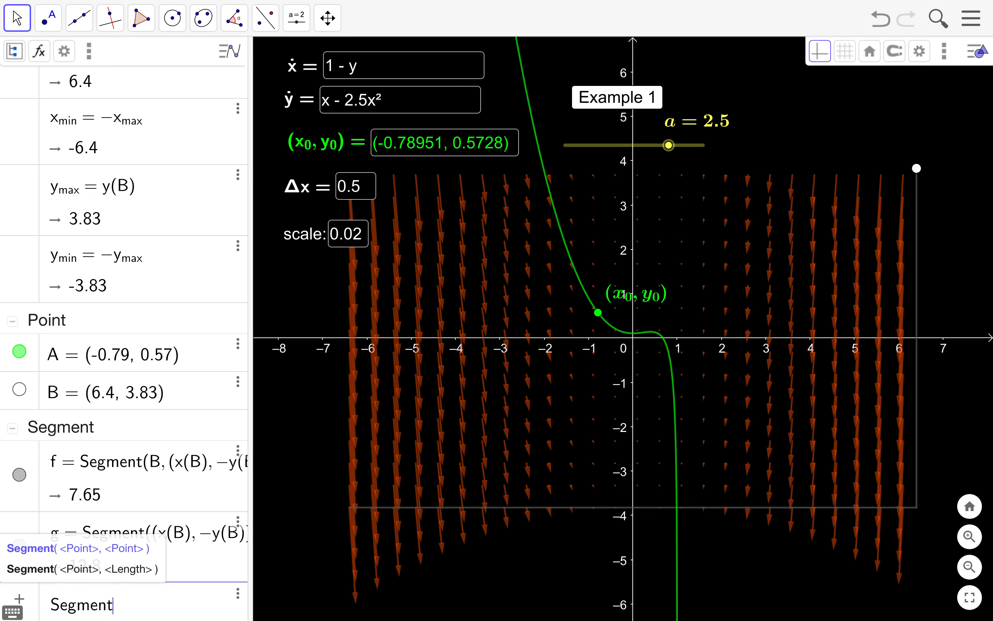
type("((-x(Y")
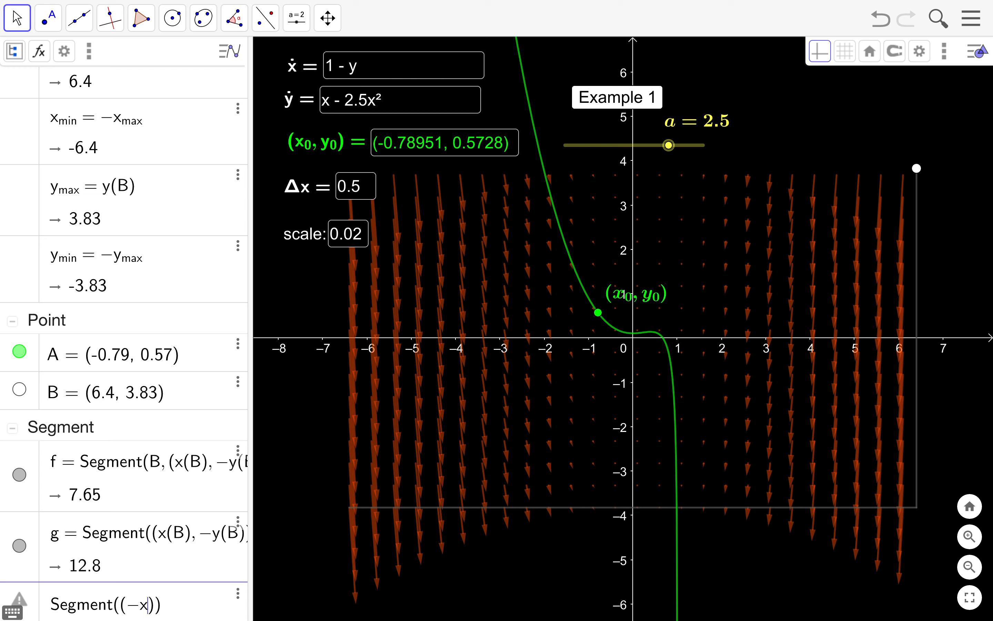
key("BackSpace")
key("BackSpace")
key("BackSpace")
key("BackSpace")
key("BackSpace")
type("x(B),-y(B")
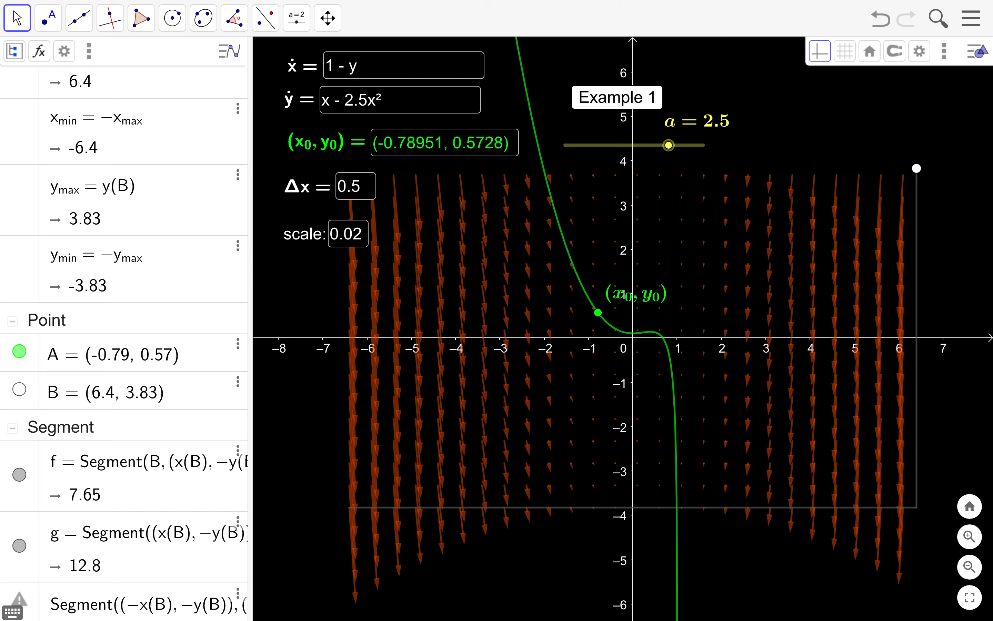
key("Return")
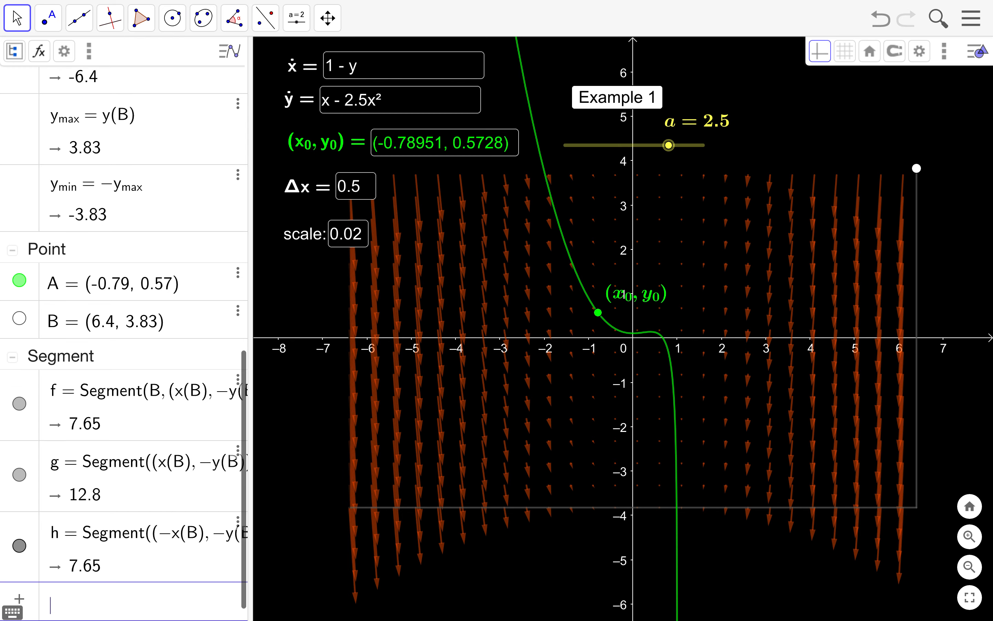
- Create the frame's upper edge as a segment from (-x(B), y(B)) to B
left_click(42, 530)
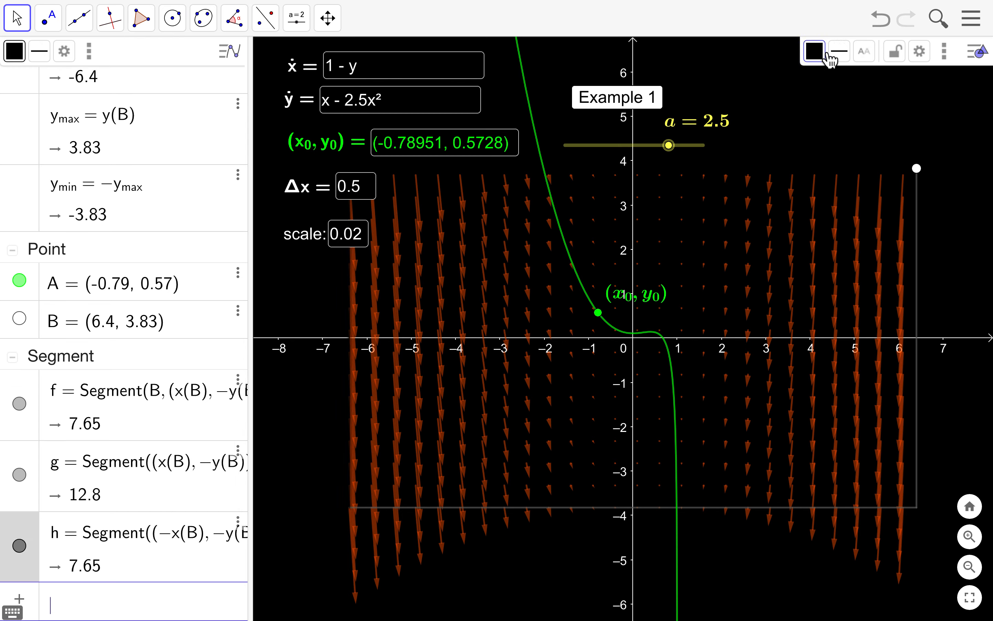
left_click(108, 615)
type("Segment(")
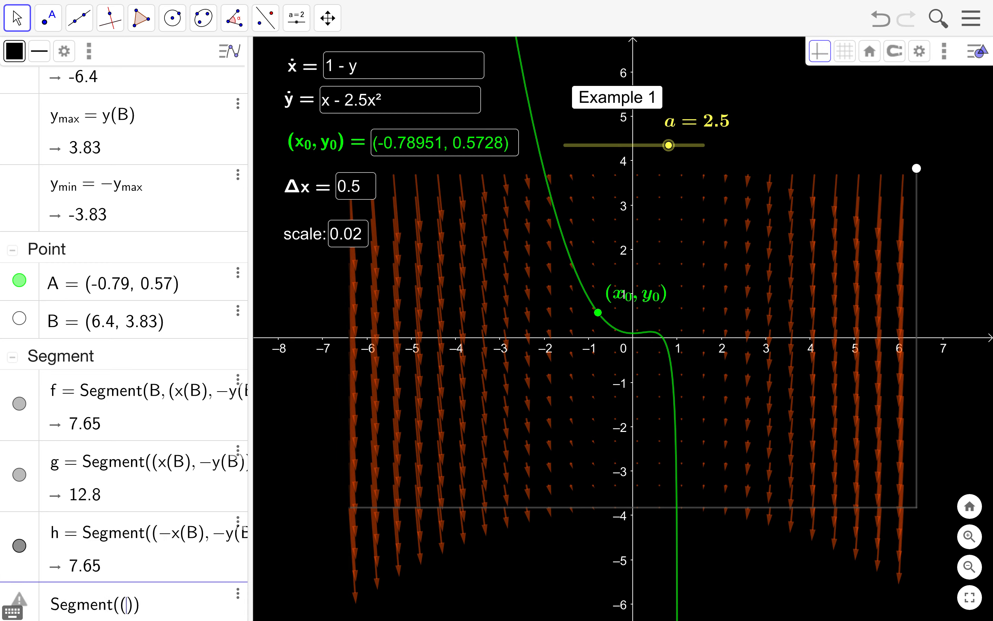
type("(-x(B),y(B")
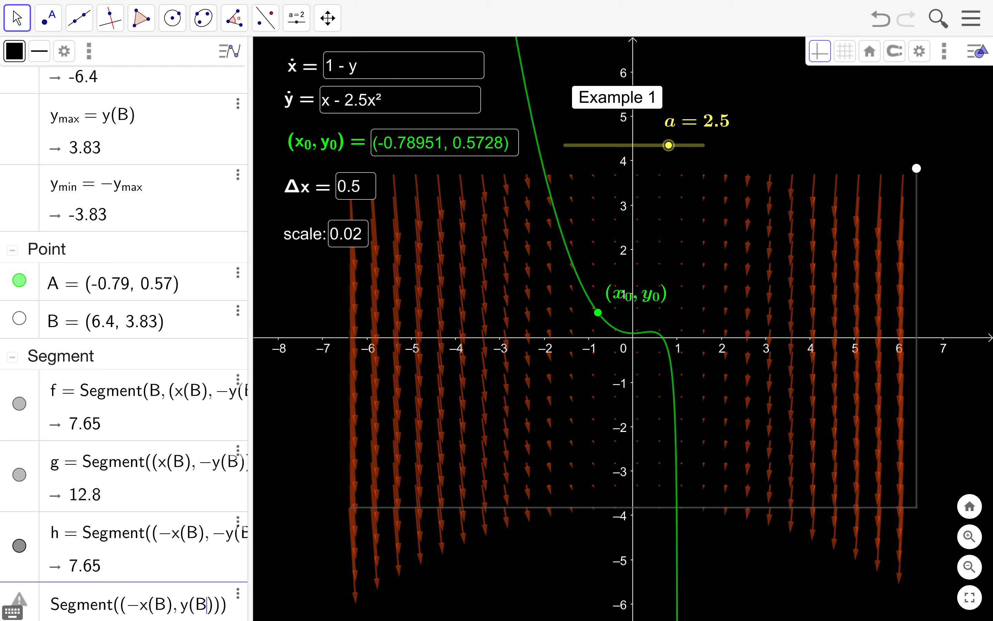
type("), B")
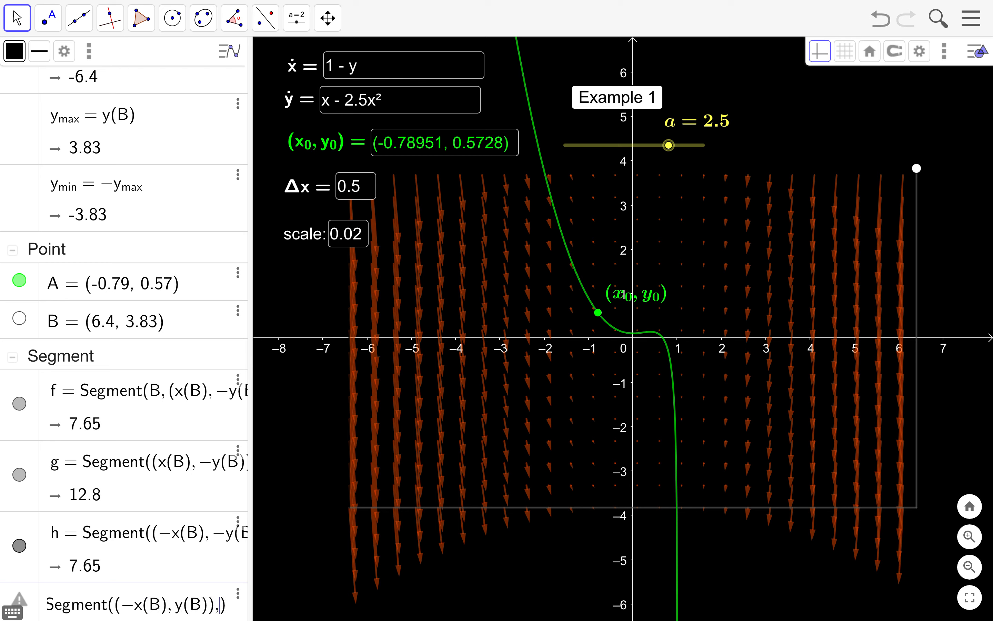
key("Return")
- Colour the frame's left and upper edge segments, h and i, dark grey
left_click(21, 518)
left_click(21, 458, "ctrl")
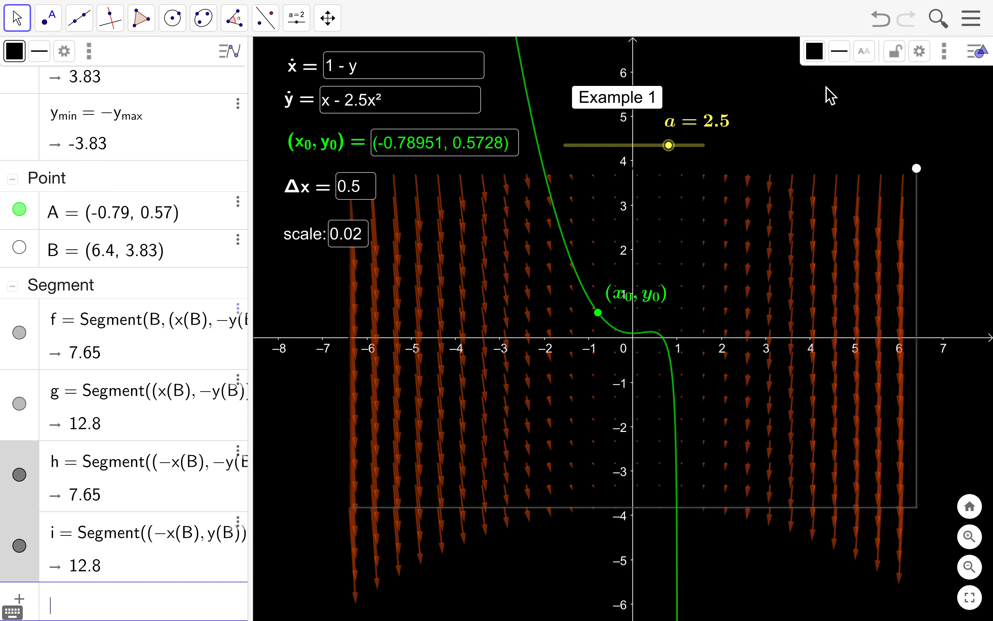
left_click(818, 58)
left_click(855, 105)
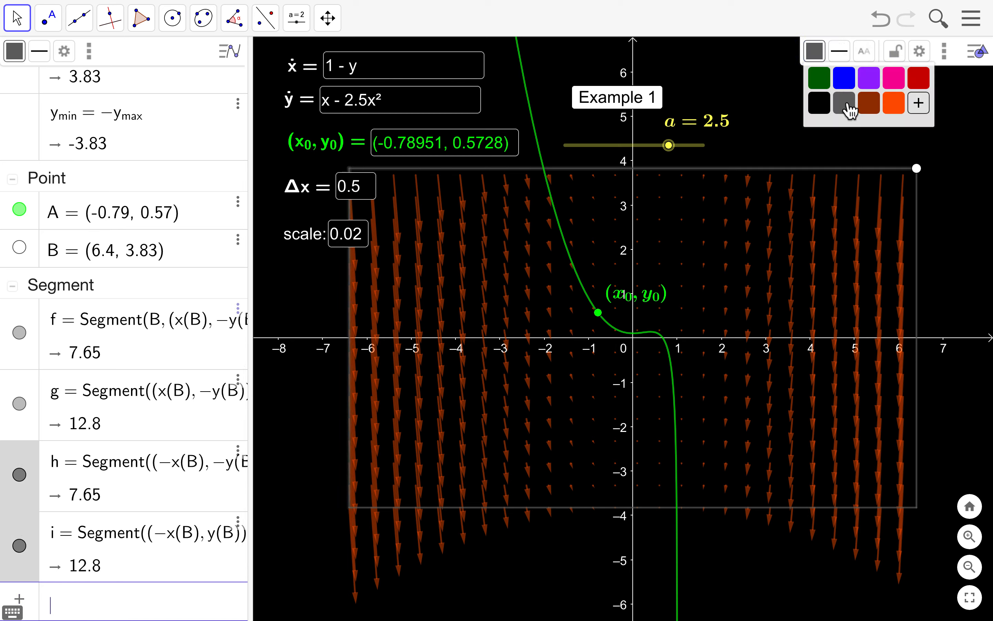
key("Escape")
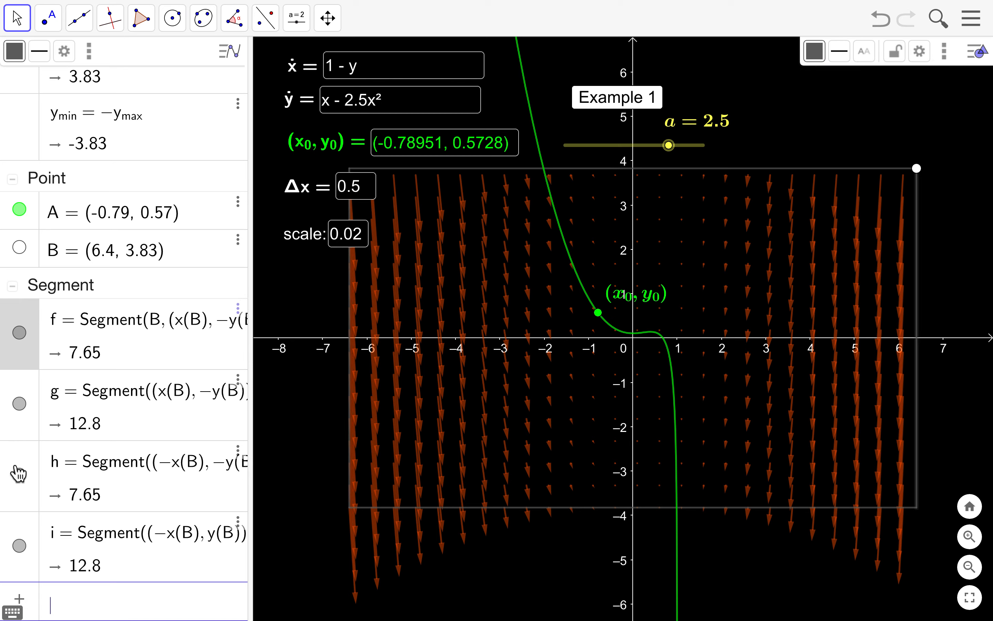
- Set all four frame segments f, g, h and i to a dashed line style
left_click(18, 539, "shift")
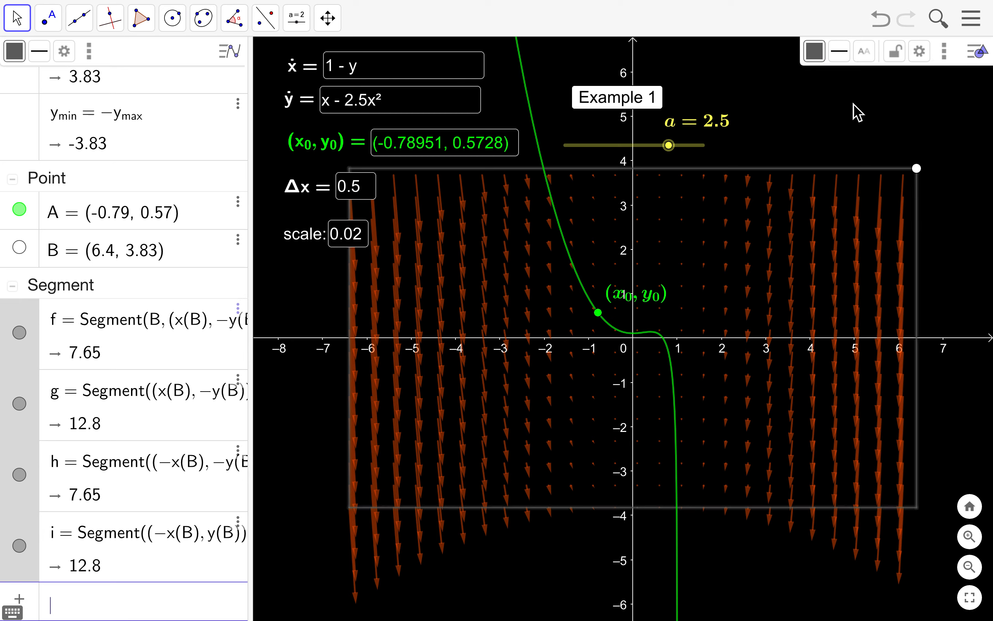
left_click(840, 52)
left_click(893, 78)
- Colour the corner point B dark grey to match the dashed frame
left_click(916, 168)
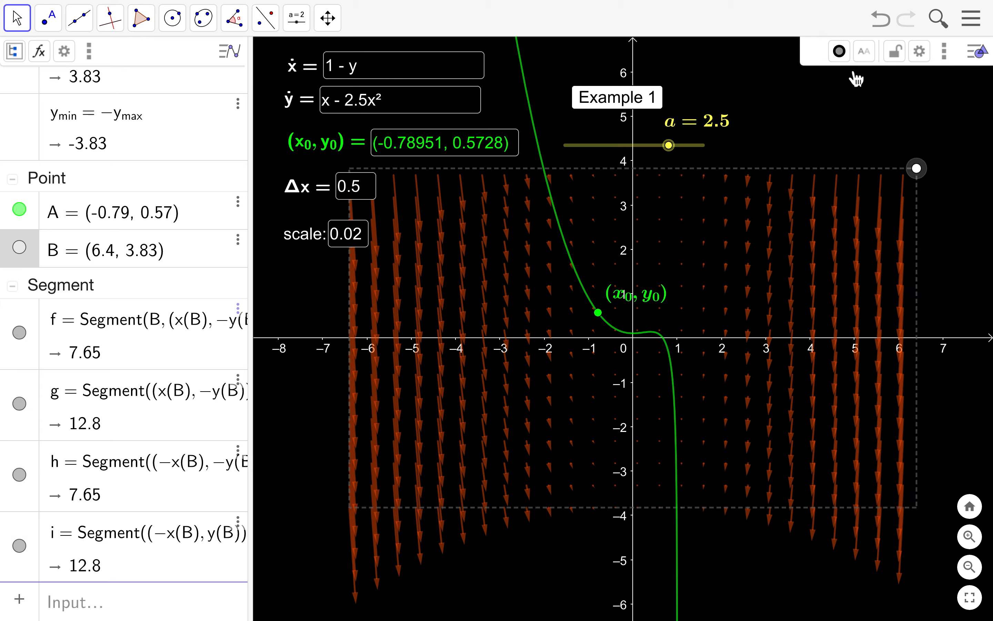
left_click(816, 58)
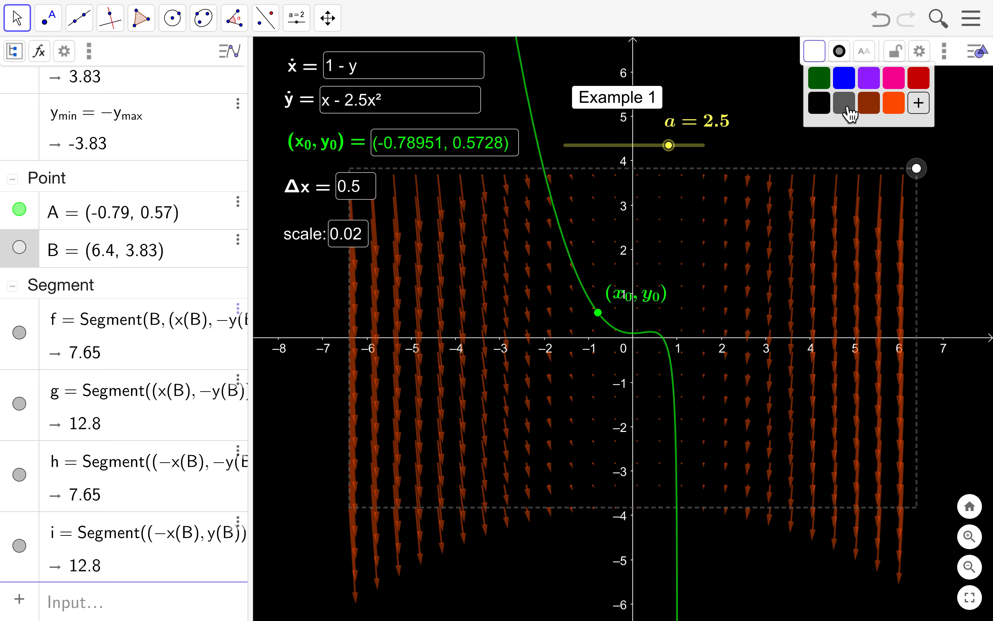
left_click(844, 103)
left_click(794, 122)
- Move corner point B to about (5.97, 3.61) to resize the vector field
left_click_drag(922, 185, 933, 243)
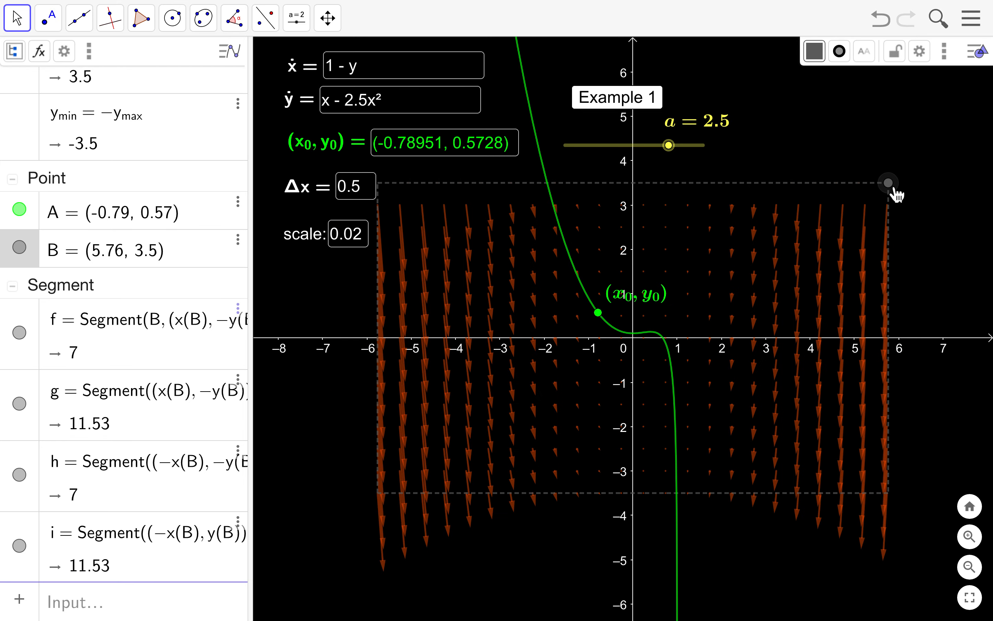
left_click_drag(888, 182, 897, 178)
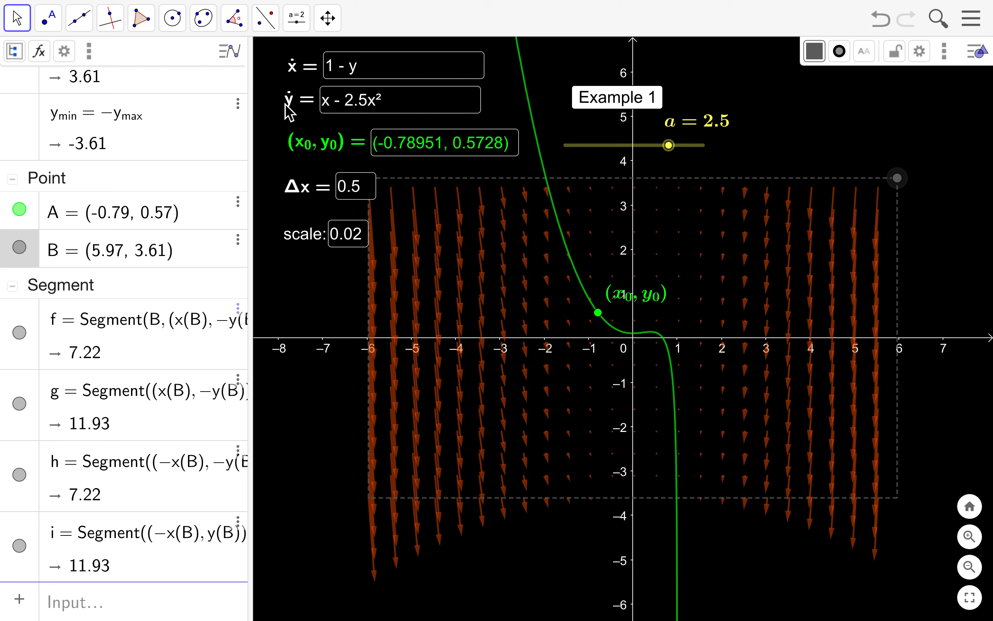
- Hide the Algebra view so that only the Graphics view is shown
left_click(92, 55)
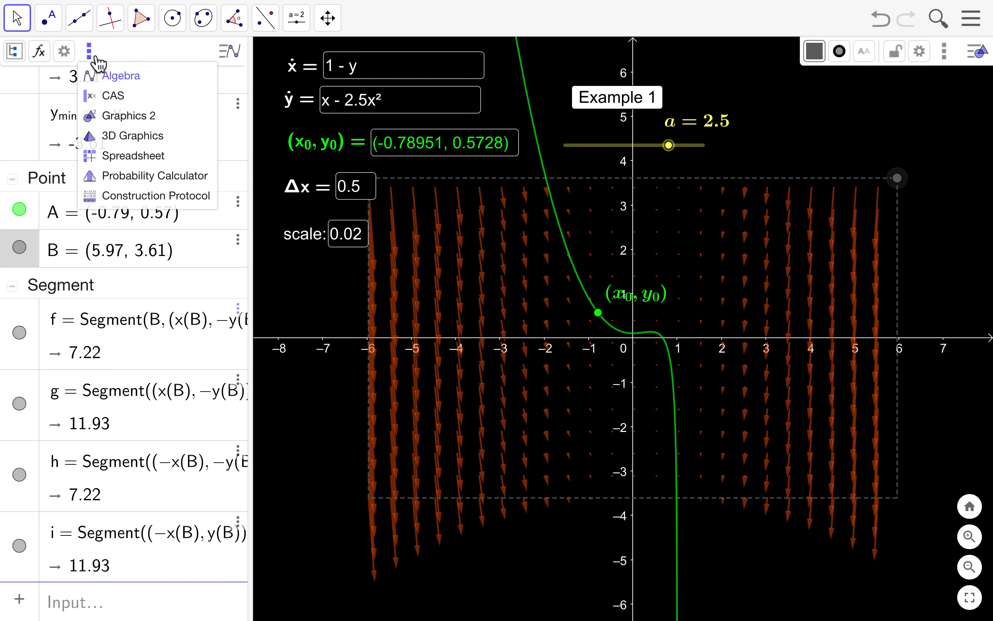
left_click(106, 50)
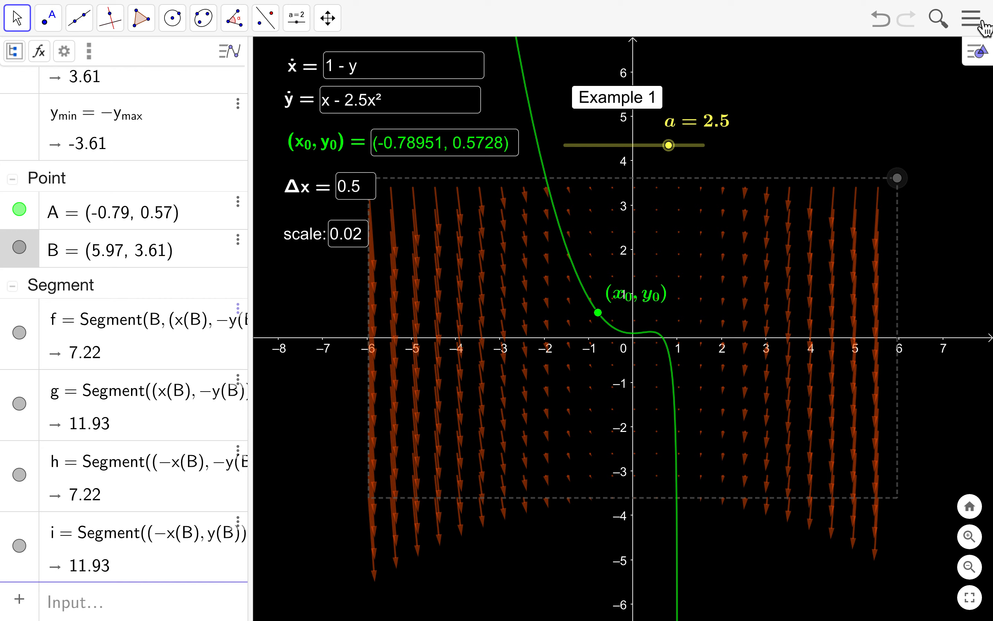
left_click(972, 18)
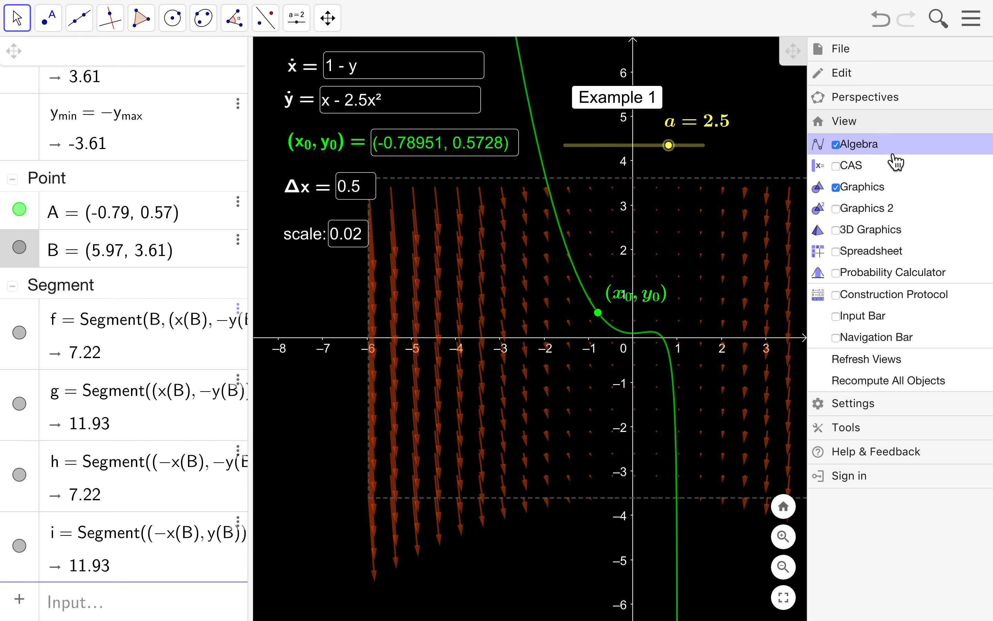
left_click(887, 146)
left_click(982, 26)
- Unlock the ẋ input box and move it closer to the upper-left corner of the graphics area
left_click_drag(589, 120, 627, 122)
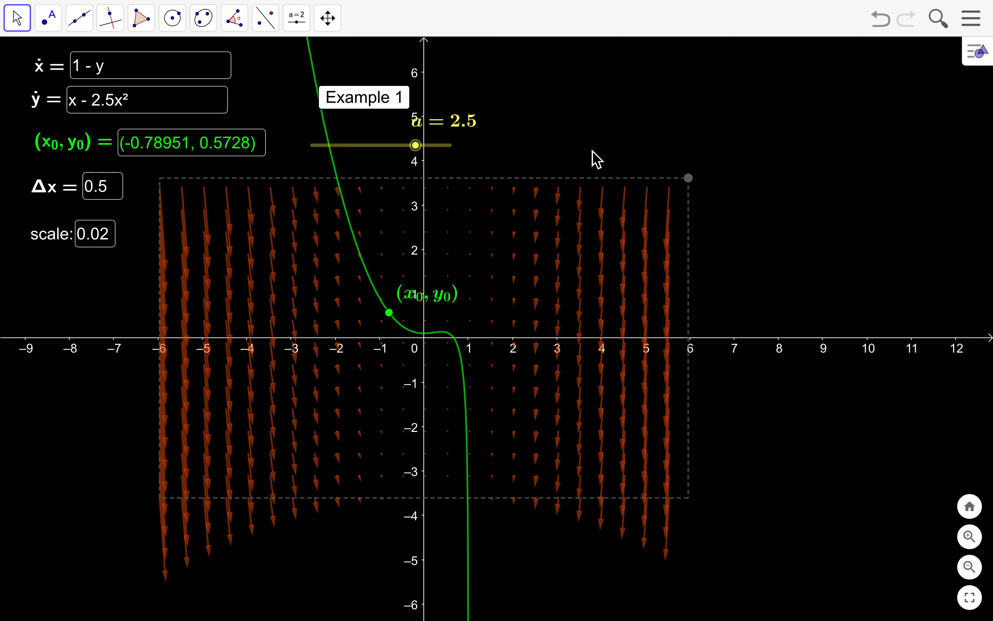
left_click_drag(566, 123, 636, 142)
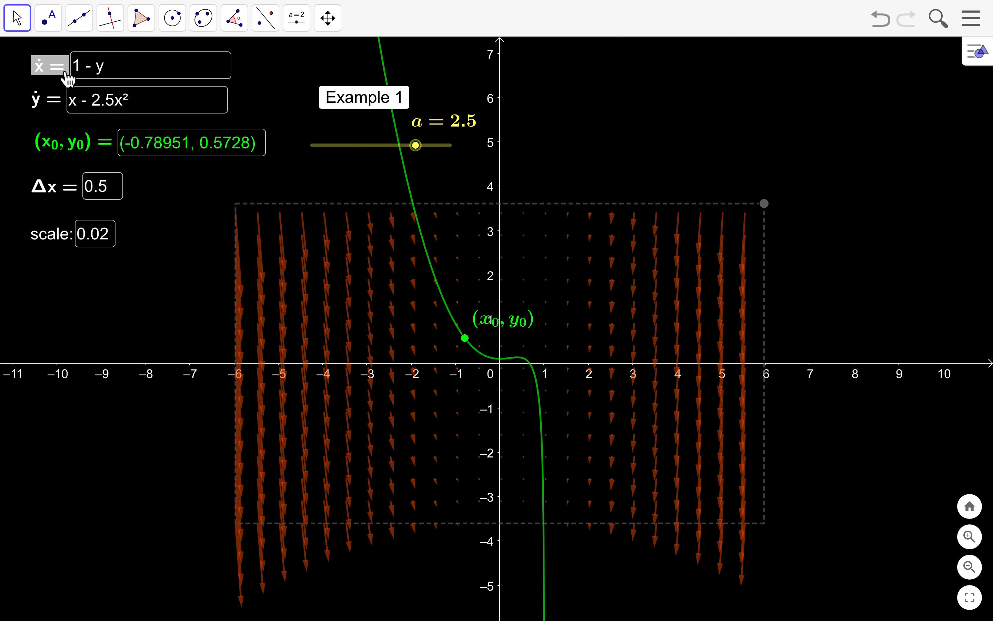
right_click(66, 77)
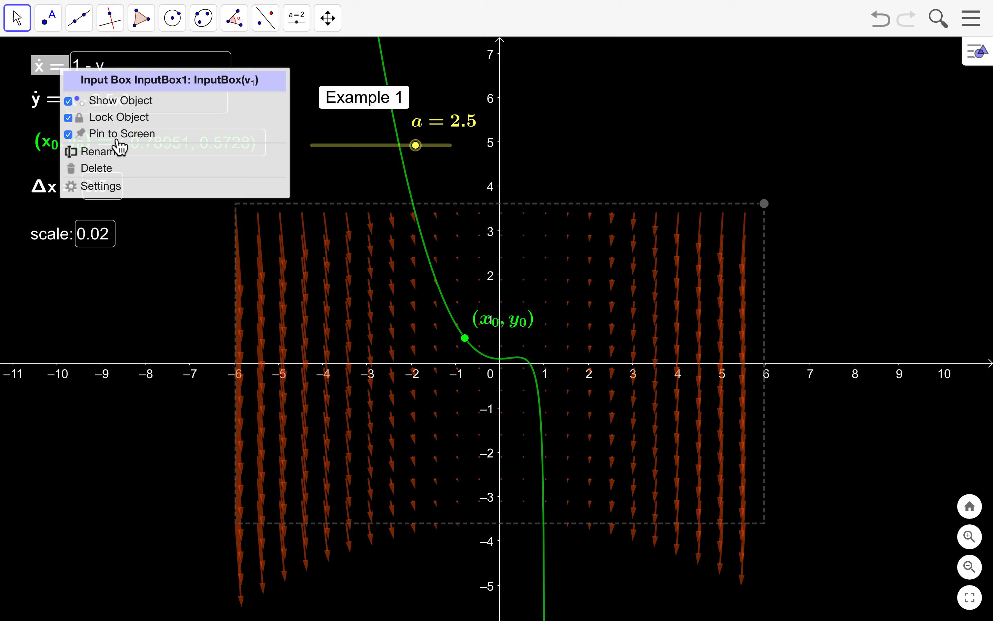
left_click(113, 120)
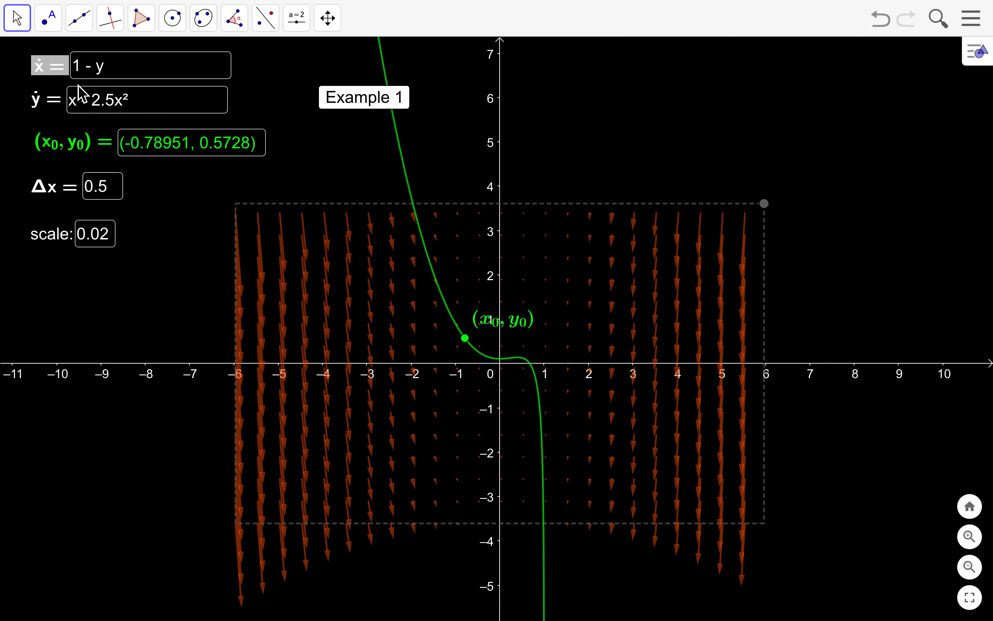
left_click_drag(60, 80, 48, 75)
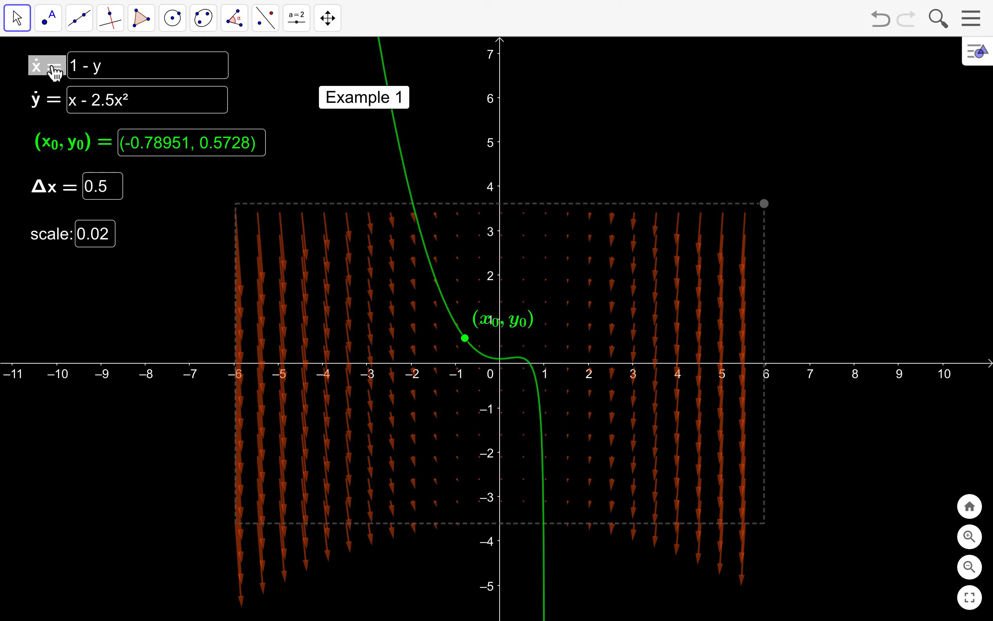
- Unlock the ẏ input box and align it directly under the ẋ box
left_click(46, 99)
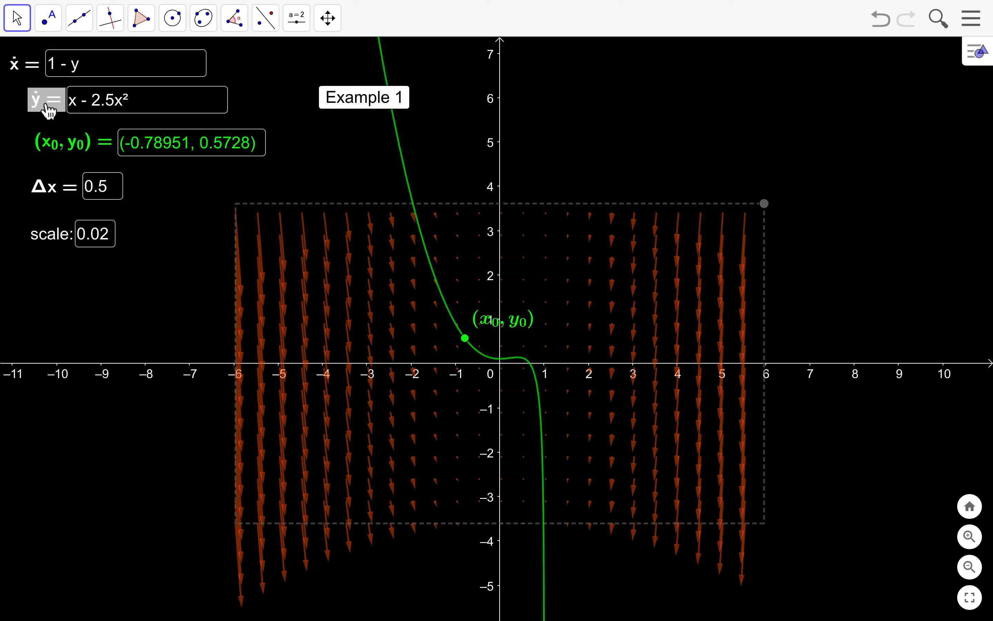
right_click(46, 100)
left_click(99, 150)
left_click_drag(54, 106, 35, 106)
- Lock the ẏ and ẋ input boxes in their new positions
right_click(36, 106)
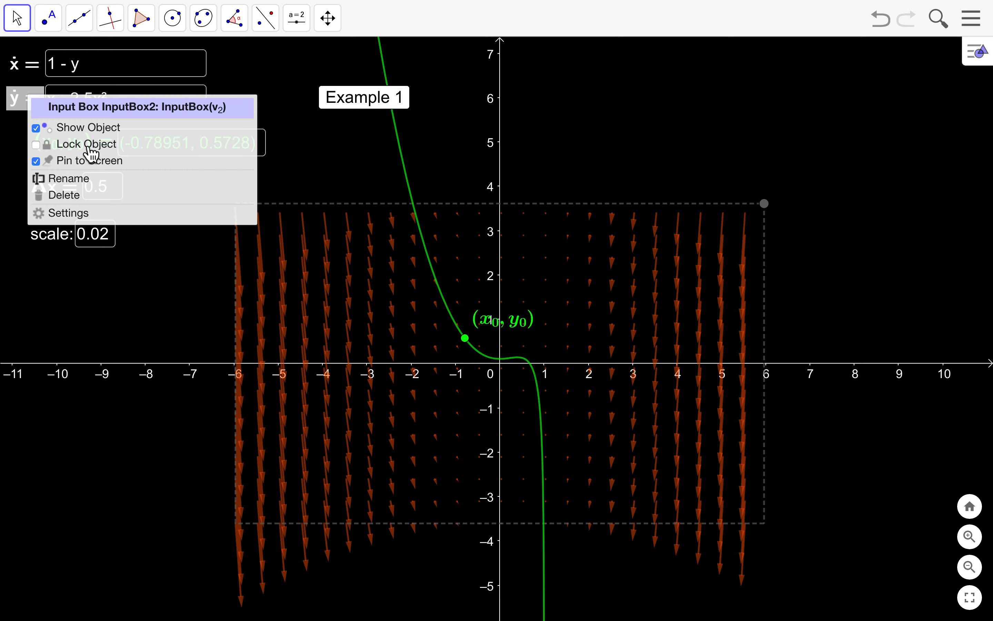
left_click(91, 144)
right_click(40, 68)
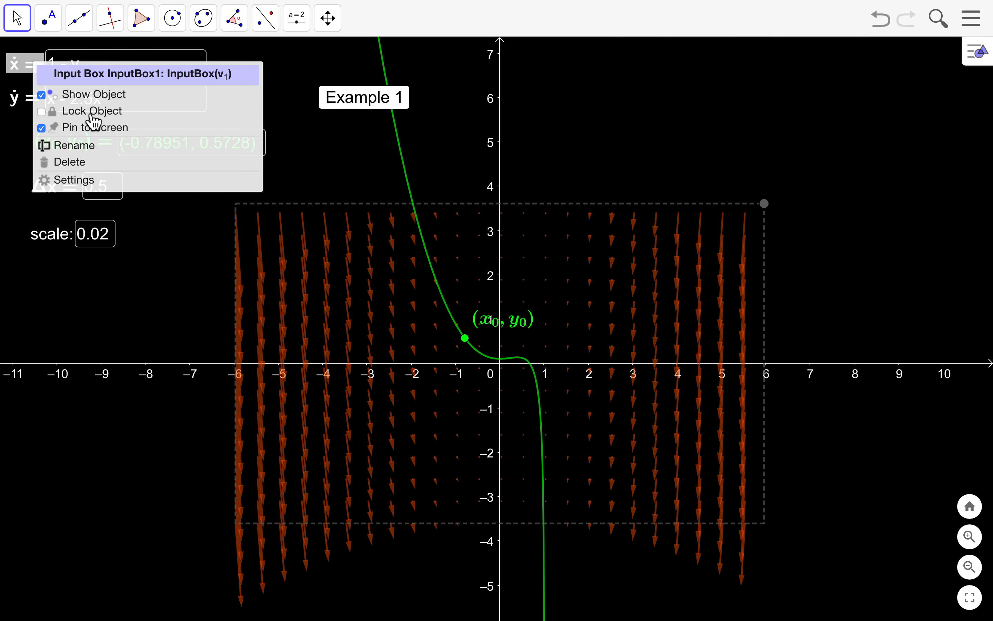
left_click(96, 115)
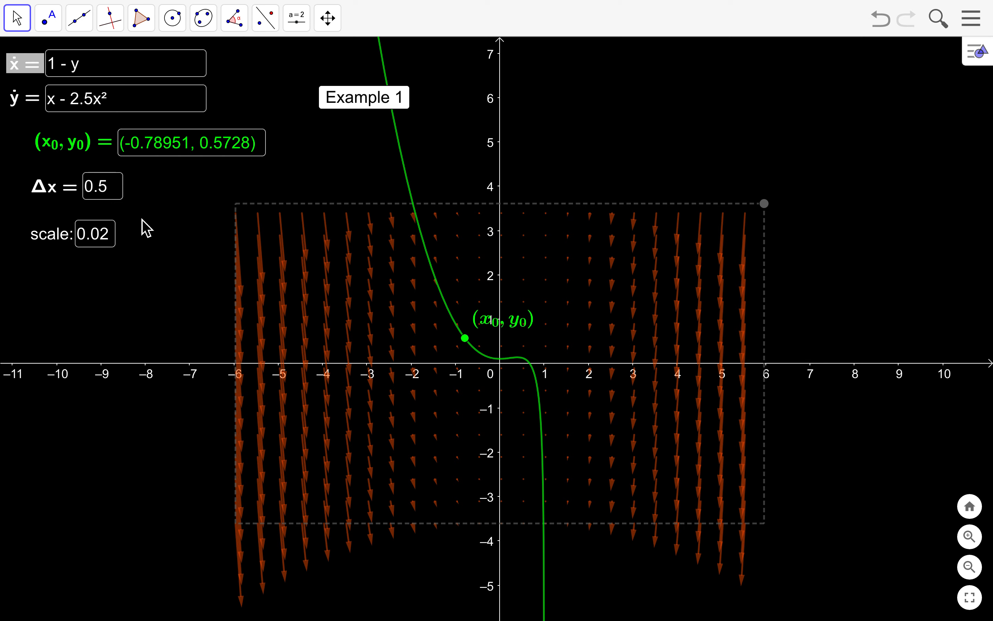
- Unlock the (x₀, y₀) input box and unpin it from the screen
left_click(90, 155)
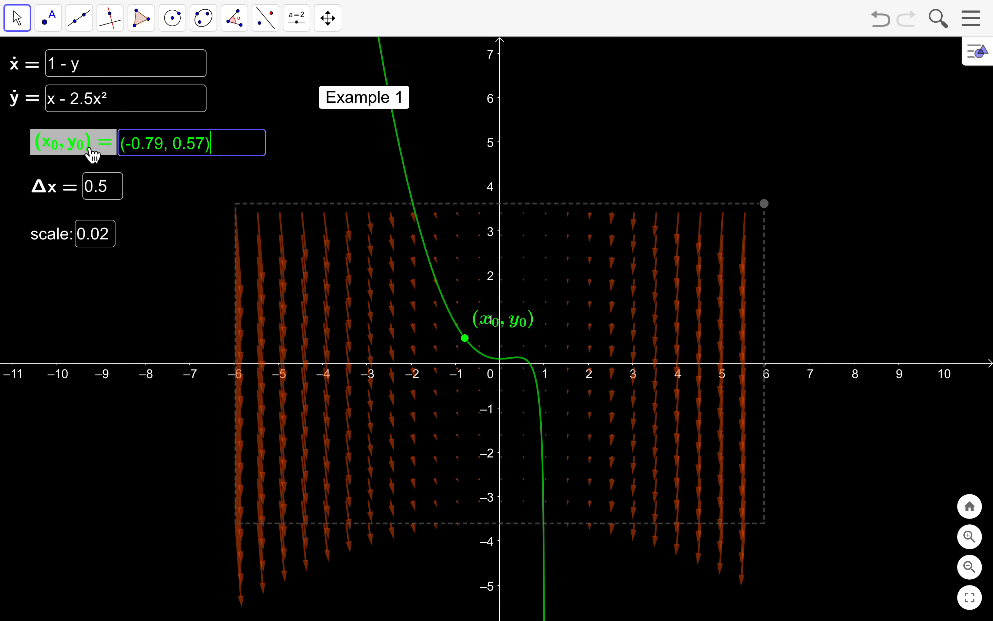
right_click(89, 150)
left_click(126, 193)
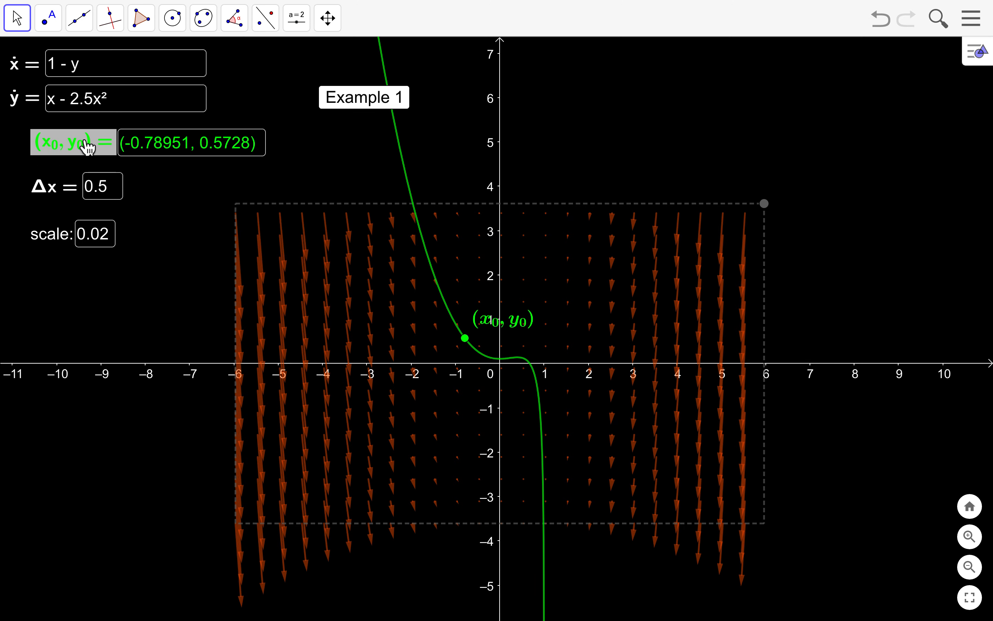
right_click(88, 150)
left_click(132, 199)
- Bring the unpinned (x₀, y₀) input box under the ẏ box and pin it to the screen there
scroll(177, 222, "down", 4)
scroll(177, 222, "up", 3)
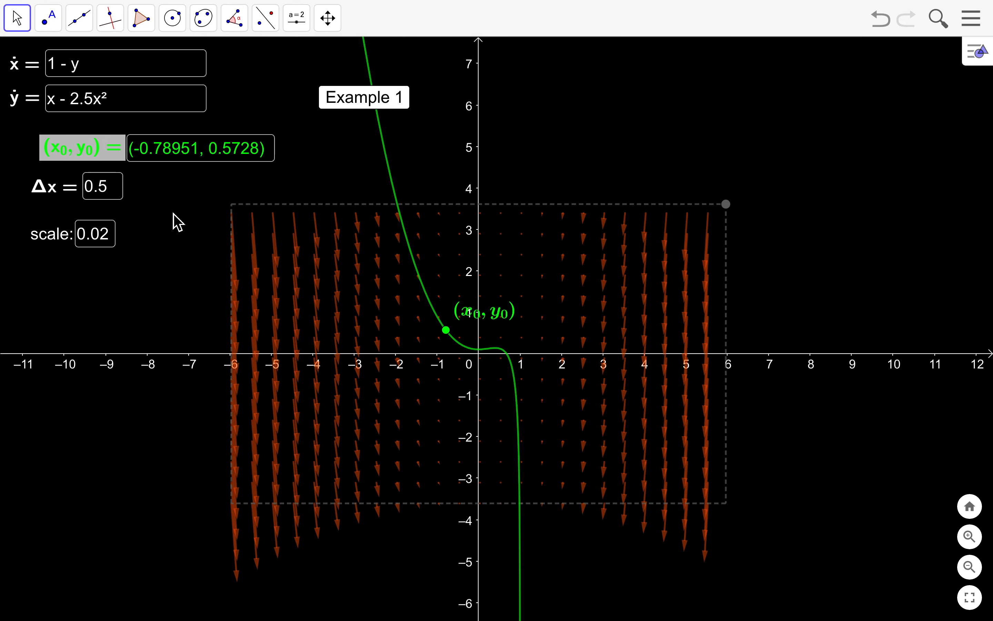
scroll(177, 222, "down", 5)
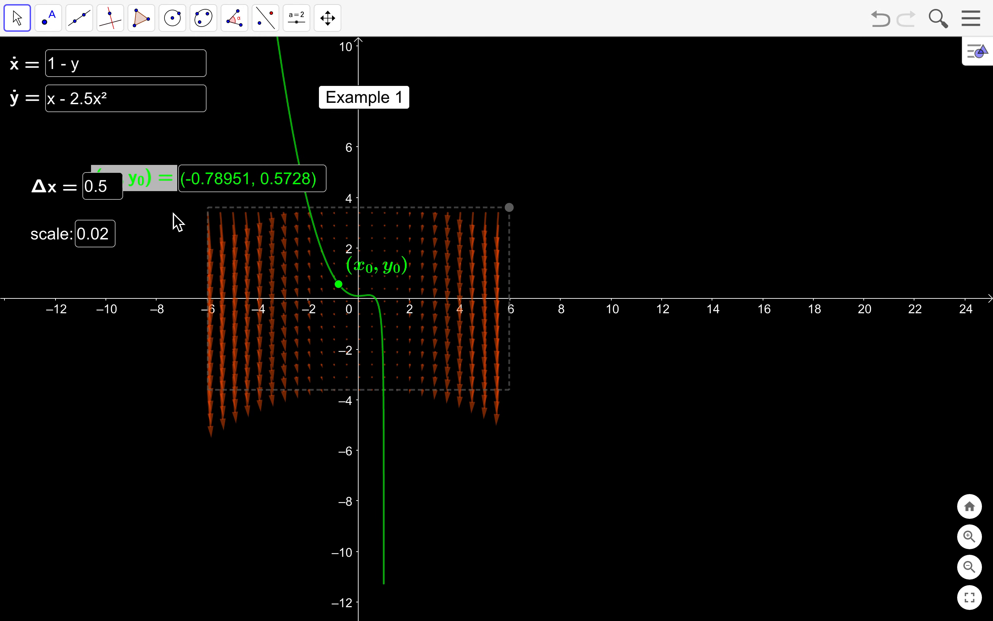
scroll(174, 214, "up", 6)
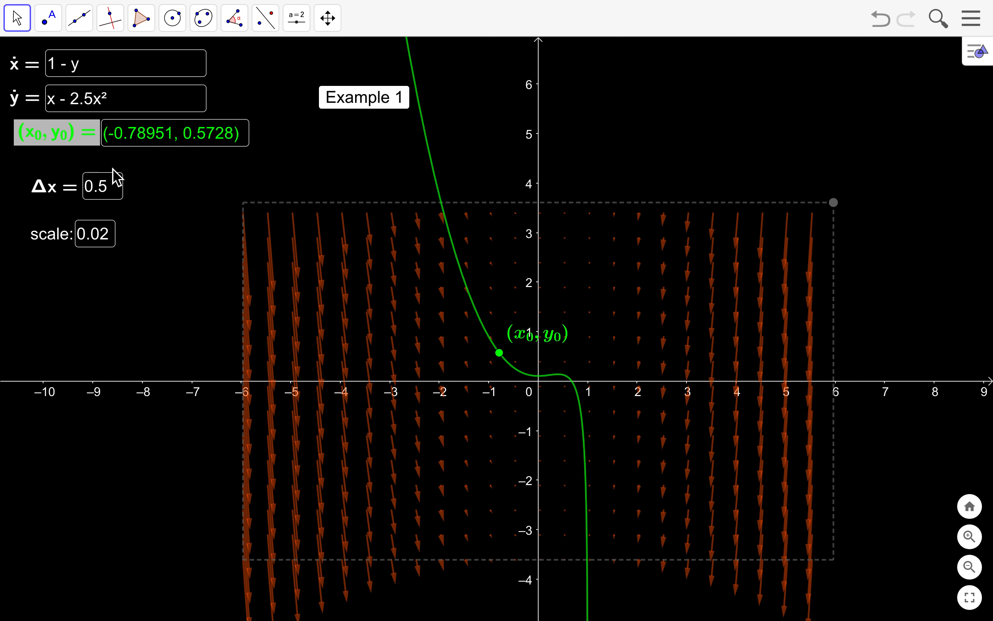
scroll(124, 297, "down", 4)
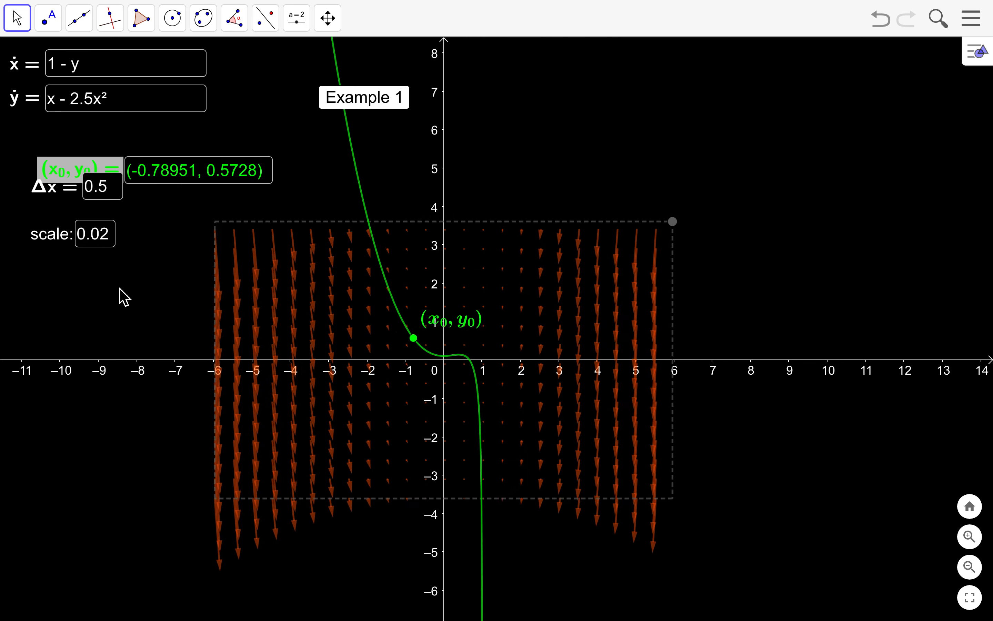
scroll(151, 312, "up", 4)
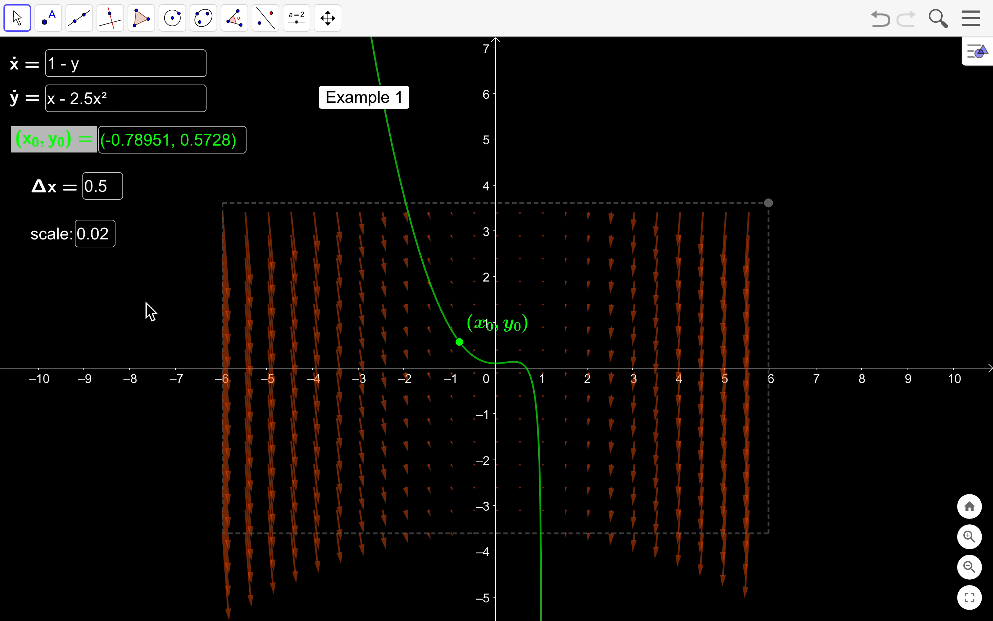
right_click(73, 145)
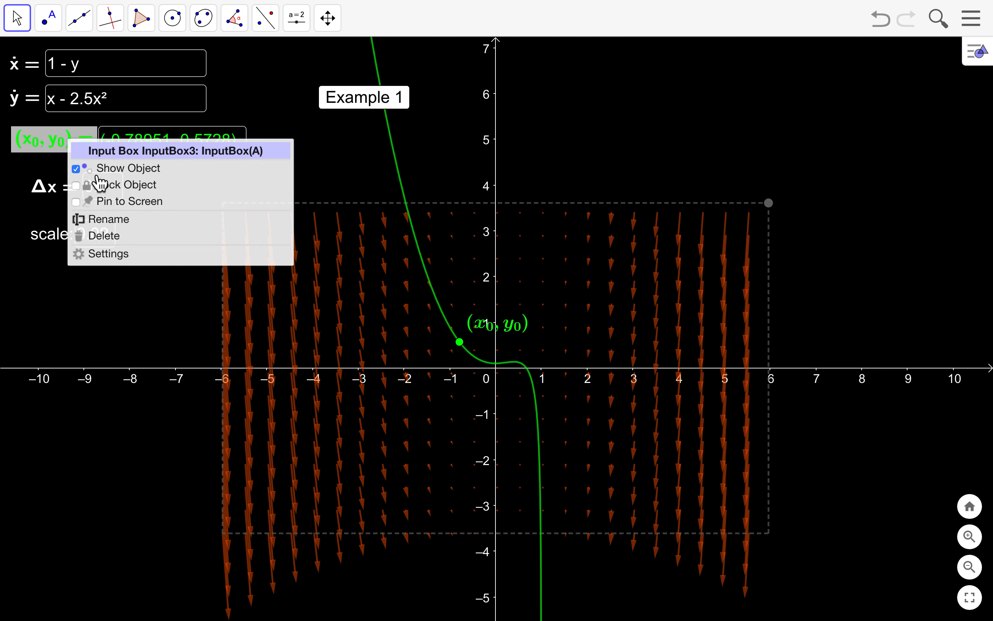
left_click(120, 207)
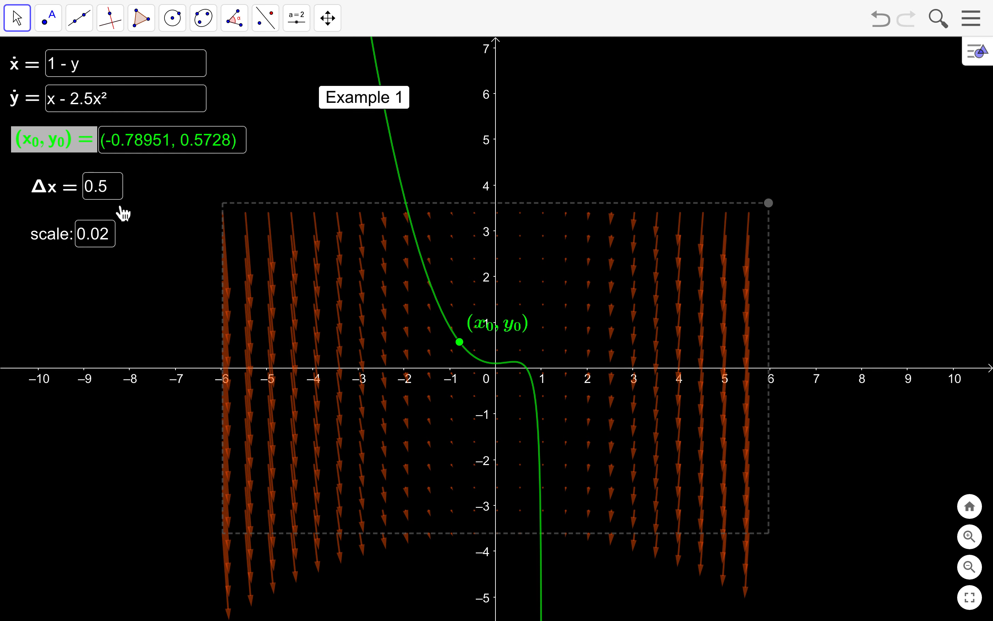
right_click(88, 150)
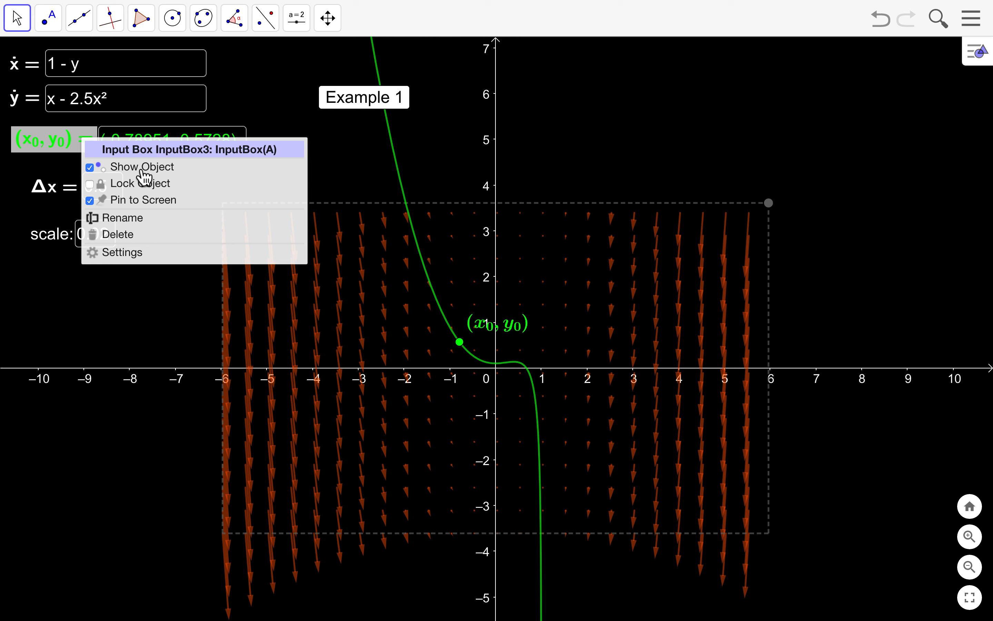
left_click(54, 148)
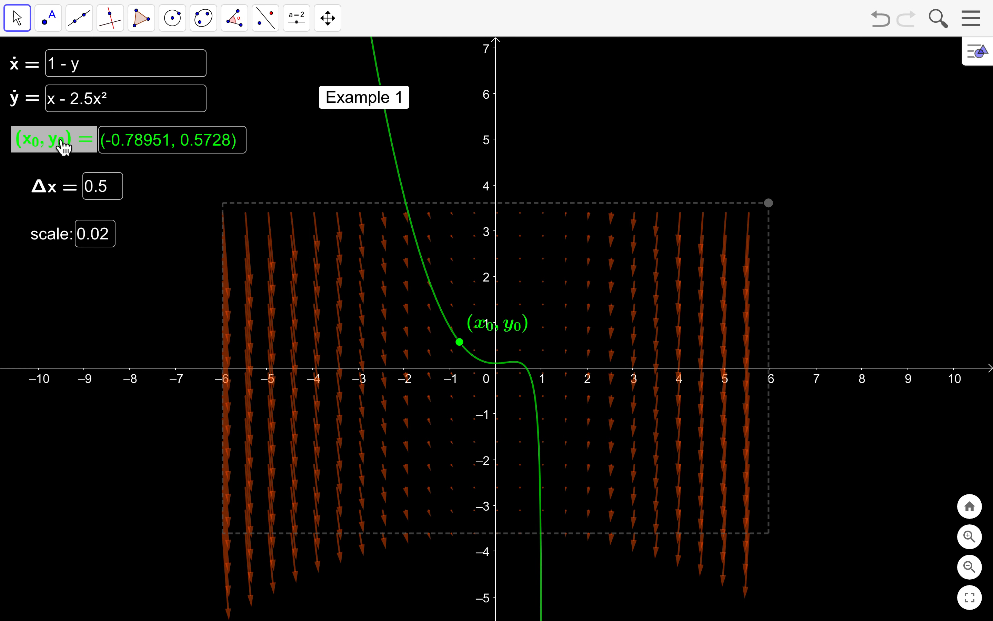
- Align the (x₀, y₀) input box directly under the ẏ box and lock it in place
left_click(60, 139)
left_click(58, 142)
left_click(57, 148)
left_click(56, 148)
right_click(58, 143)
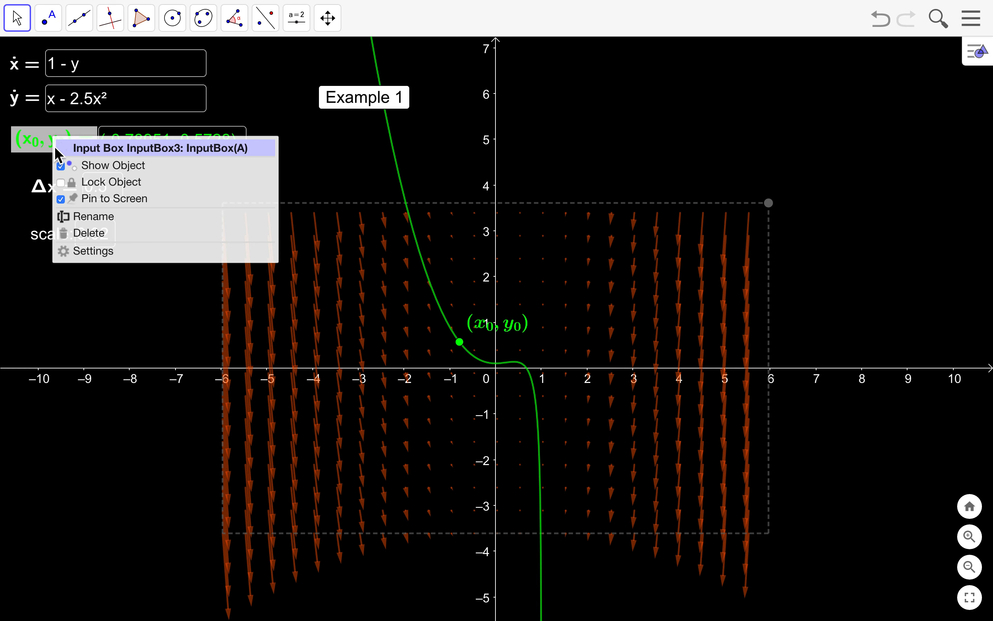
left_click(48, 146)
left_click(35, 167)
left_click_drag(65, 149, 62, 142)
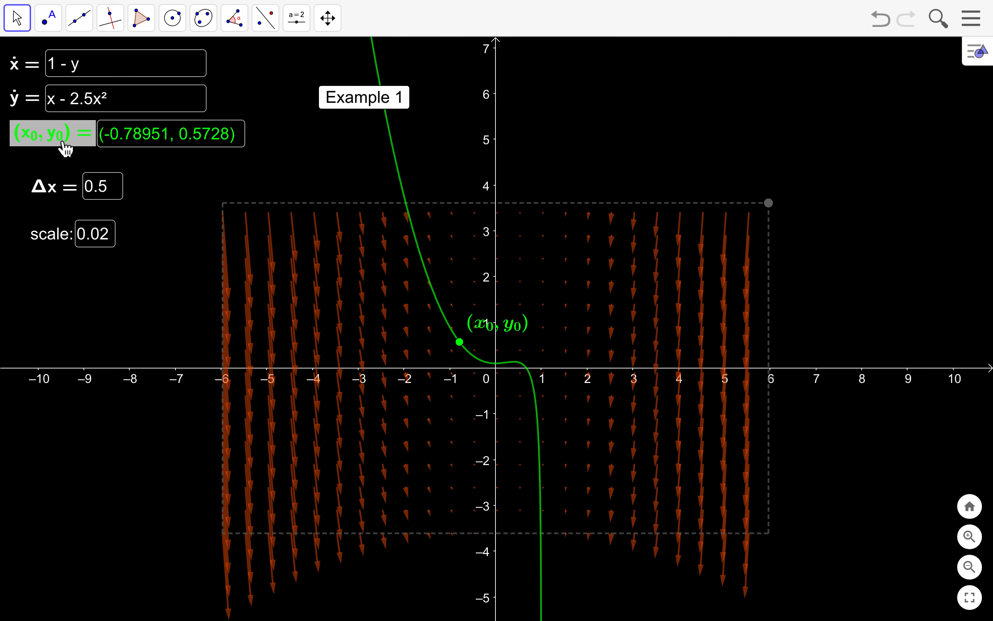
left_click(63, 142)
right_click(68, 143)
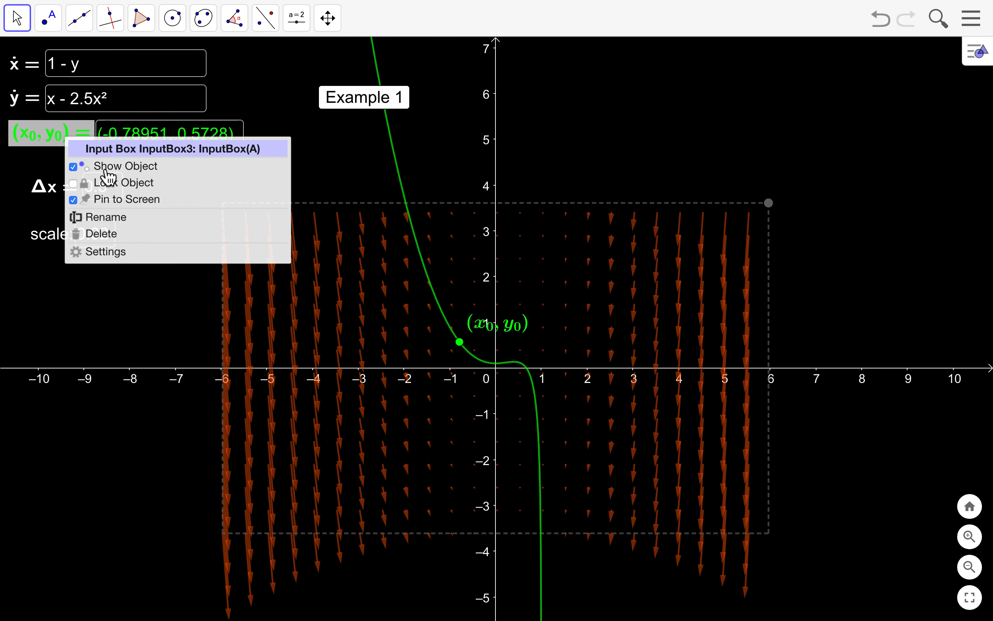
left_click(144, 184)
- Unlock the Example 1 button and place it beside the ẋ input box
right_click(354, 109)
left_click(400, 144)
left_click_drag(340, 98, 294, 66)
- Place the slider a beside the Example 1 button and lock it there
right_click(413, 151)
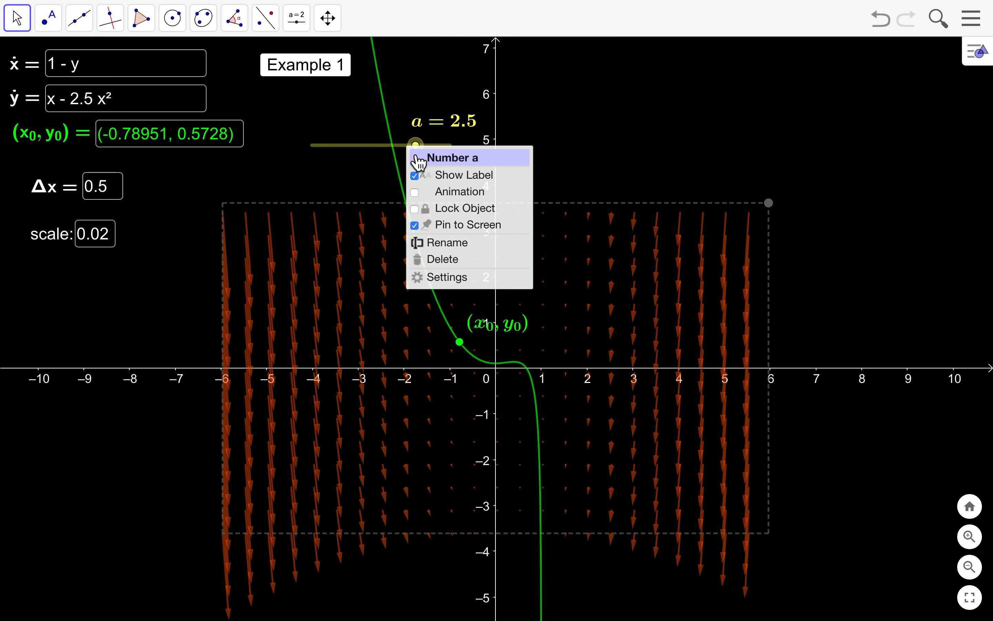
left_click(397, 149)
left_click_drag(396, 149, 464, 83)
right_click(469, 79)
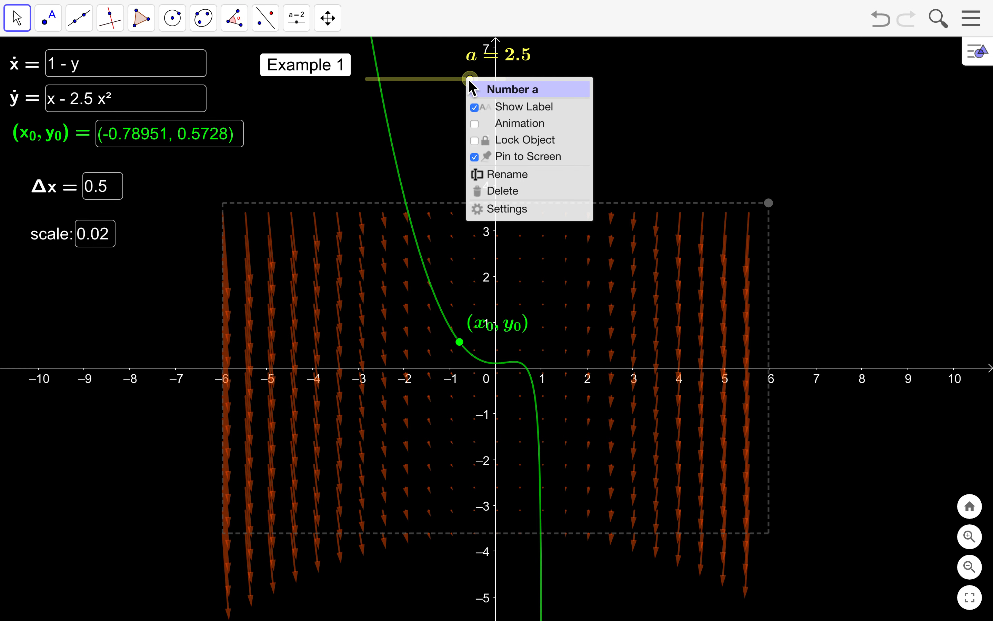
left_click(523, 141)
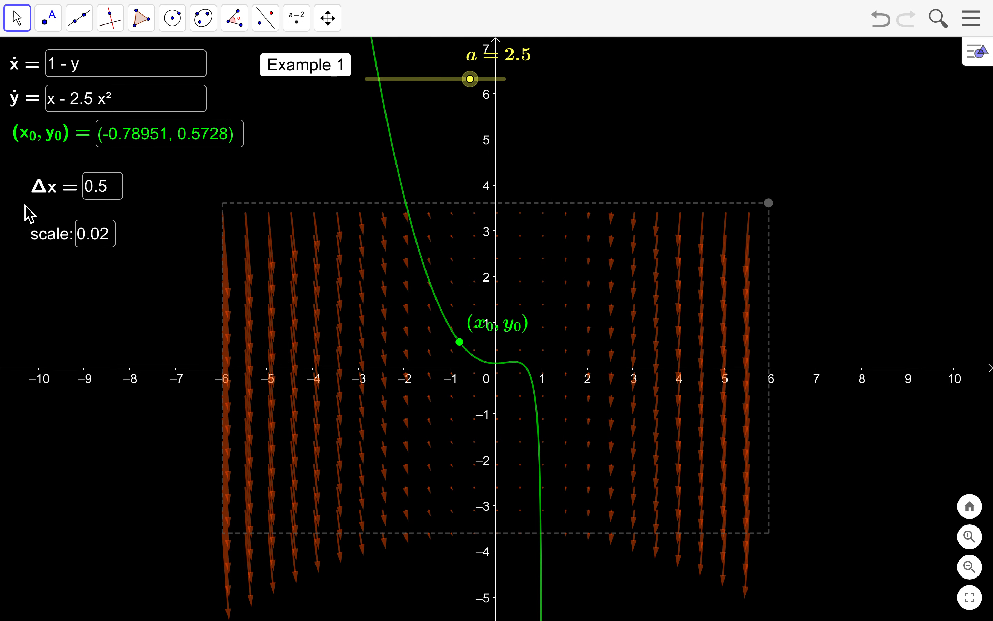
- Unlock the Δx and scale input boxes and place them side by side in the lower-left corner of the graphics view
left_click(76, 200)
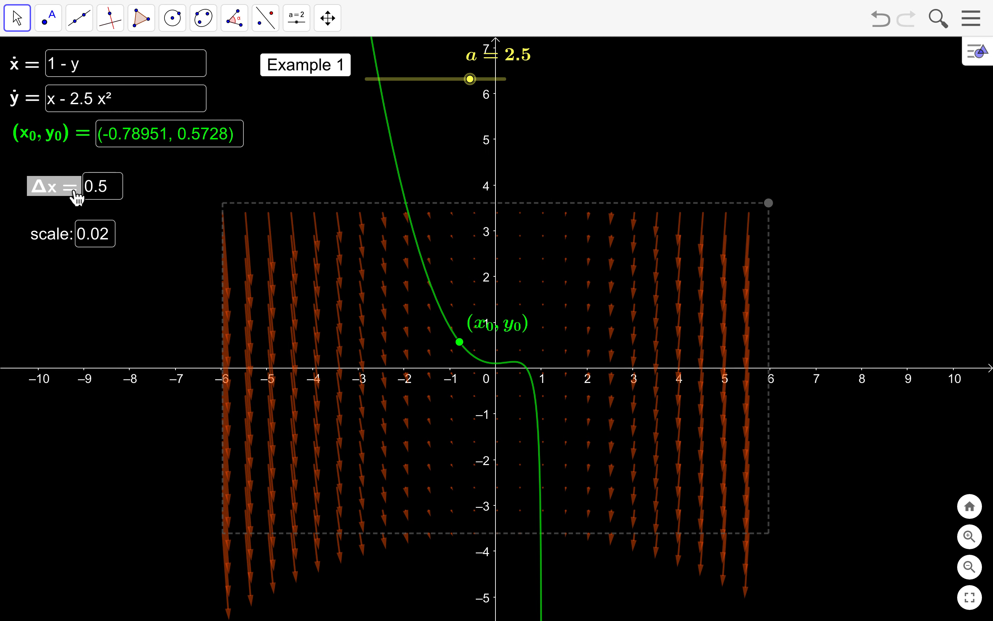
right_click(76, 200)
left_click(115, 249)
right_click(70, 242)
left_click(114, 283)
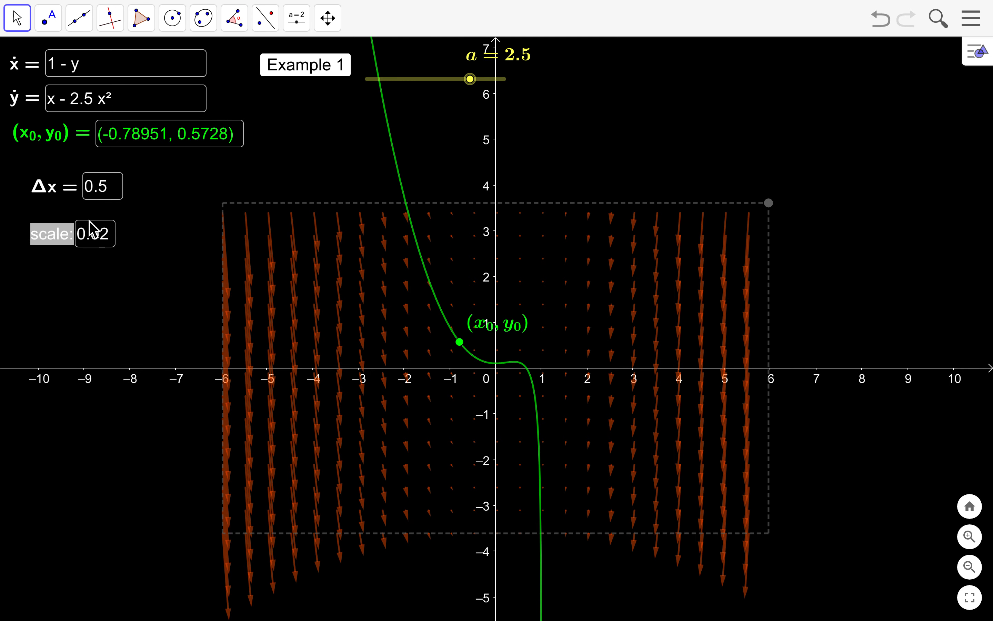
left_click_drag(72, 197, 52, 610)
left_click_drag(84, 243, 152, 612)
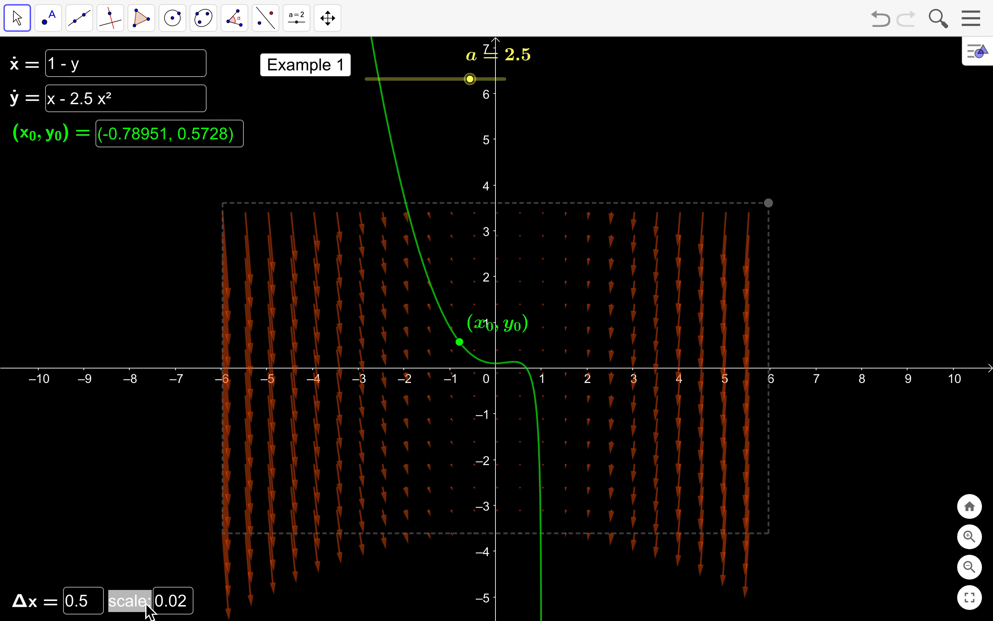
- Lock the scale and Δx input boxes in their new positions
right_click(146, 604)
left_click(198, 542)
right_click(37, 608)
left_click(120, 545)
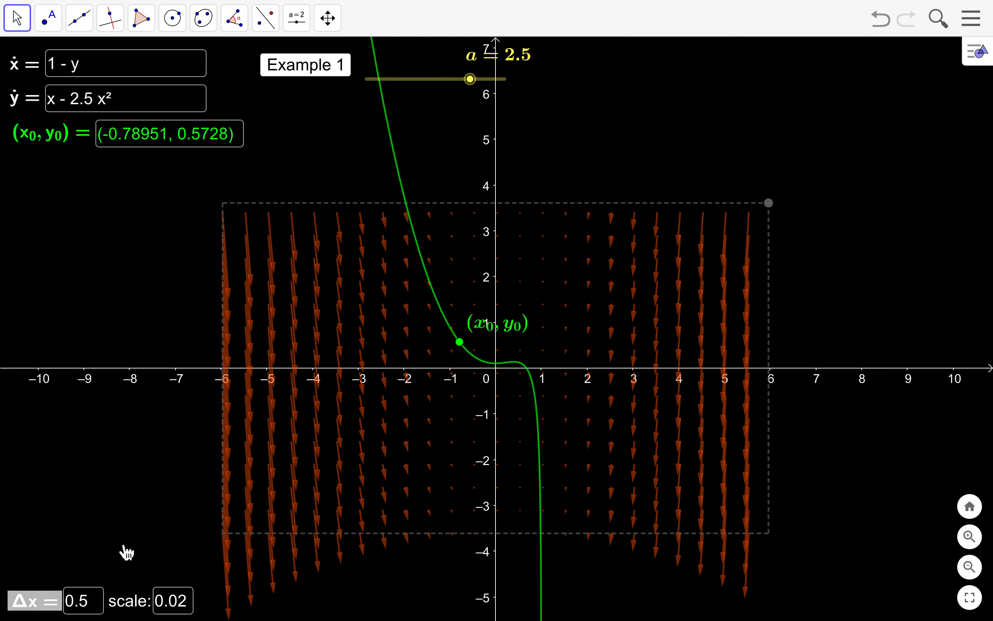
- Center the x-axis vertically in the graphics view and enlarge the framed vector field around the origin
left_click_drag(823, 315, 822, 287)
scroll(505, 351, "up", 3)
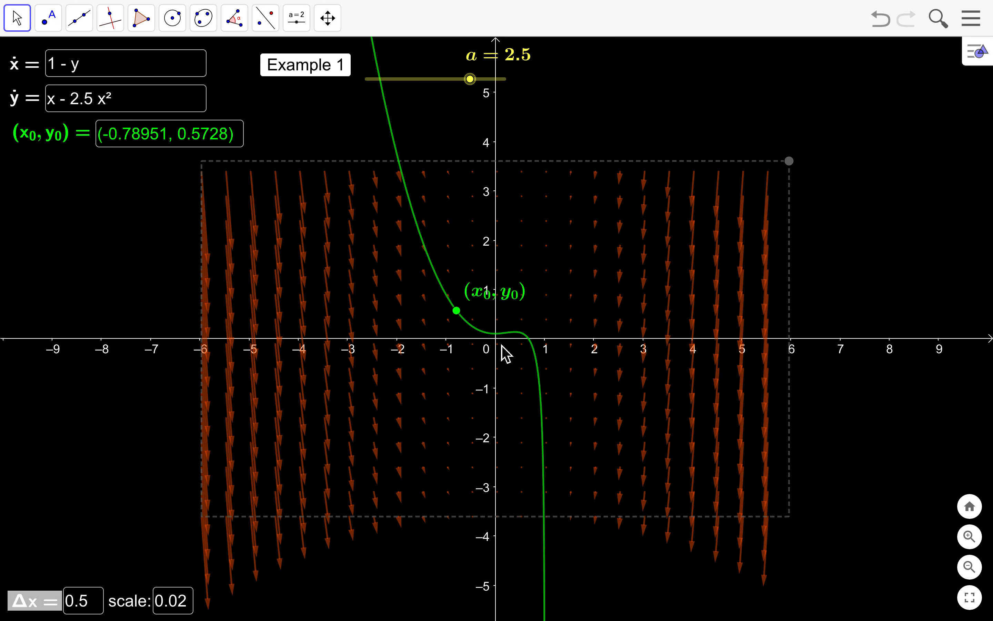
scroll(504, 351, "down", 1)
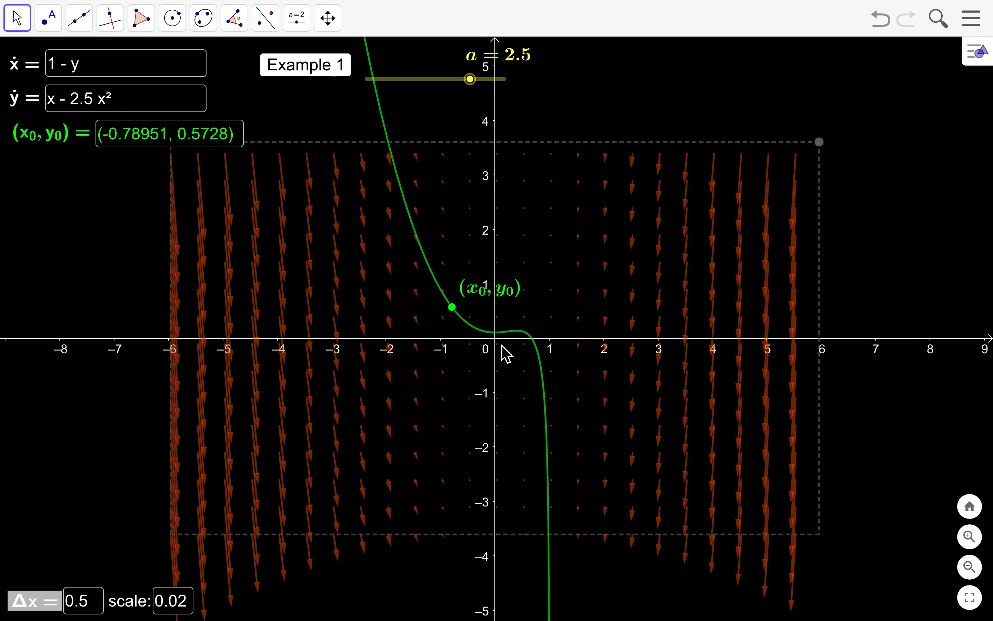